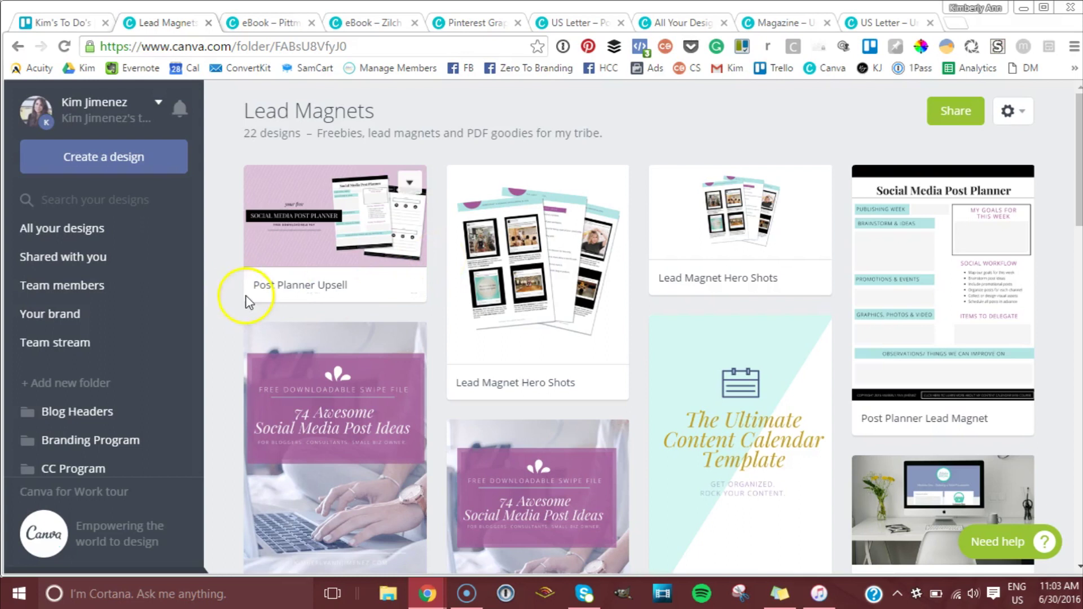
Scroll through the Lead Magnets folder's designs and back up to the top.
{"action": "scroll", "coordinate": [102, 361], "scroll_direction": "down", "scroll_amount": 1}
{"action": "scroll", "coordinate": [102, 364], "scroll_direction": "down", "scroll_amount": 3}
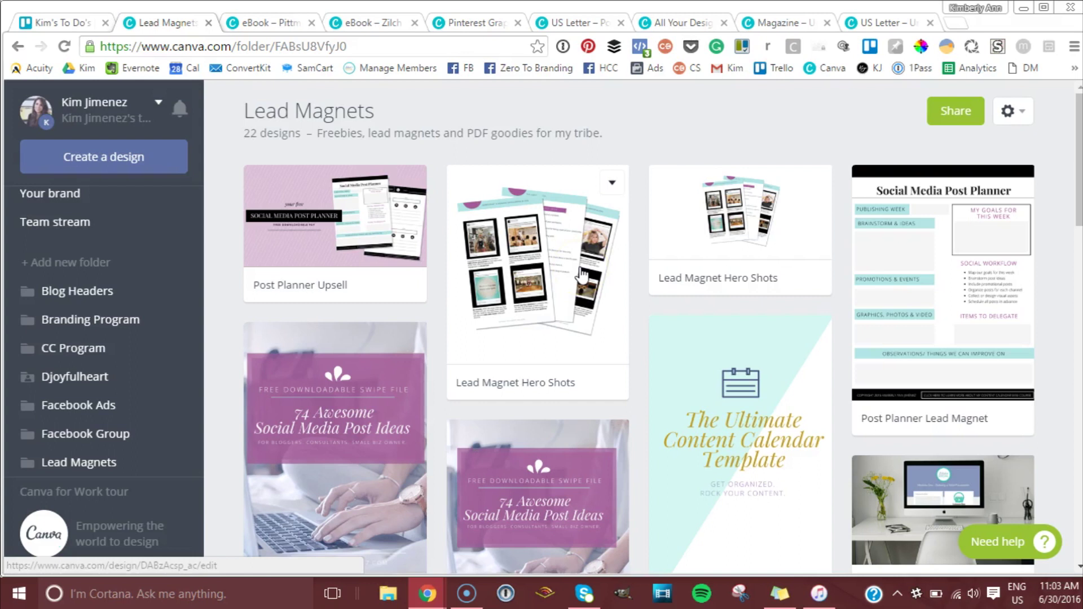
{"action": "scroll", "coordinate": [582, 276], "scroll_direction": "down", "scroll_amount": 10}
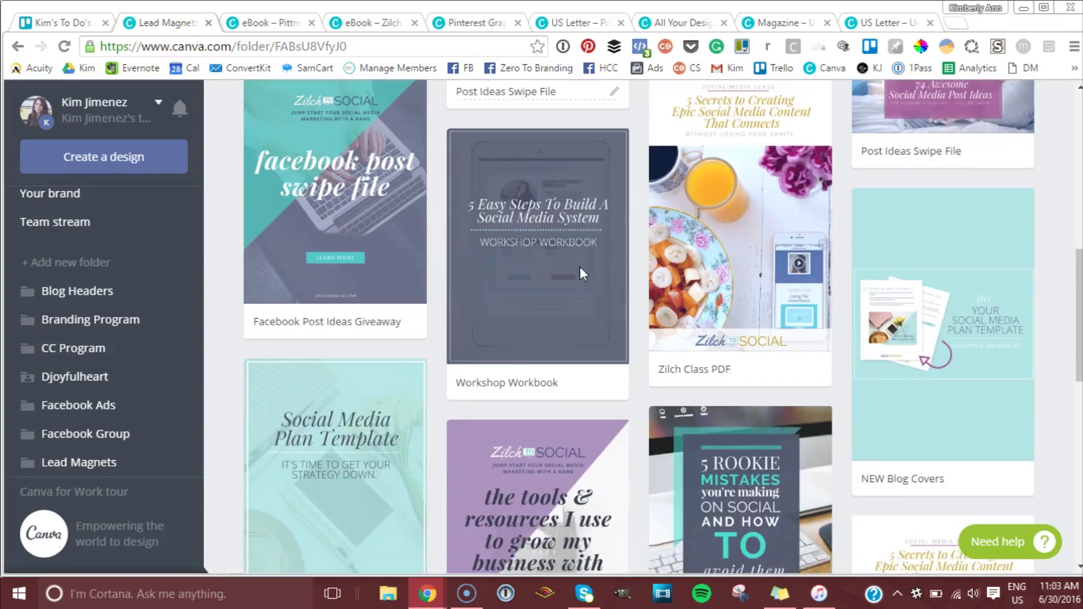
{"action": "scroll", "coordinate": [452, 361], "scroll_direction": "down", "scroll_amount": 4}
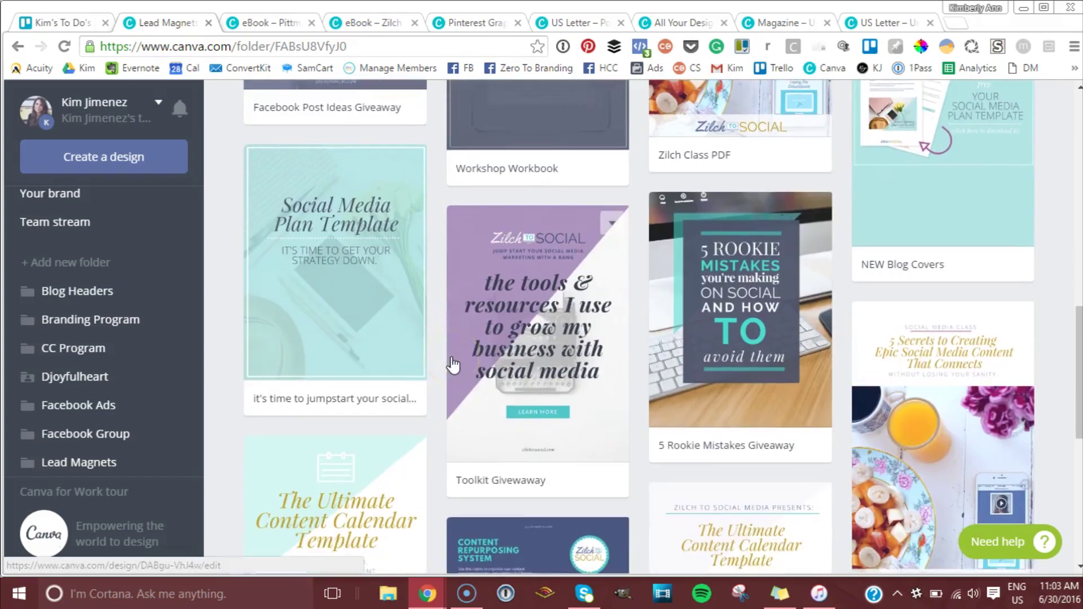
{"action": "scroll", "coordinate": [452, 365], "scroll_direction": "down", "scroll_amount": 4}
{"action": "scroll", "coordinate": [452, 365], "scroll_direction": "down", "scroll_amount": 4}
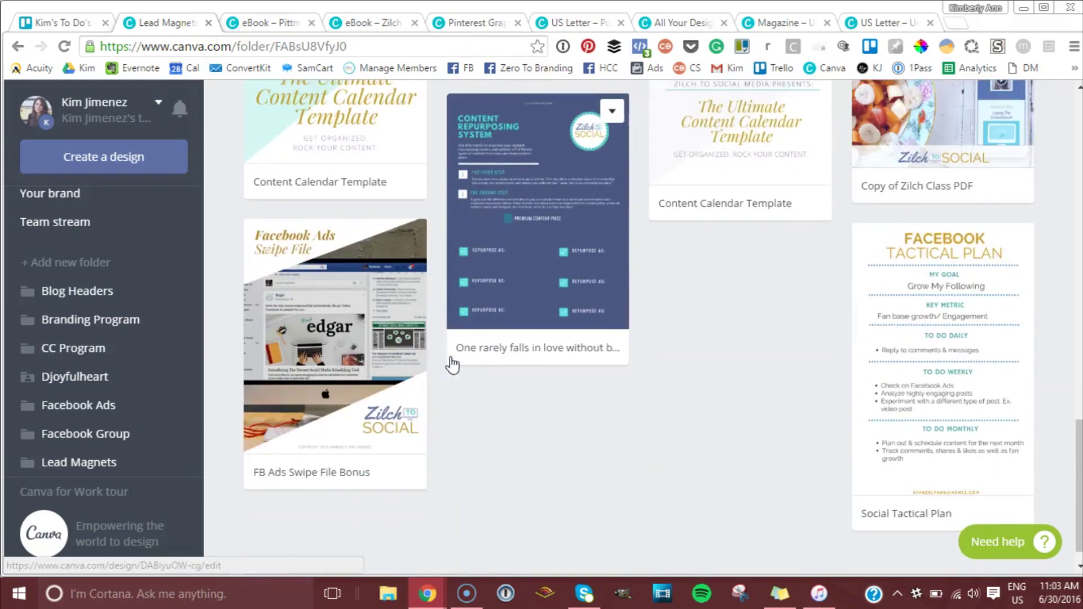
{"action": "scroll", "coordinate": [452, 364], "scroll_direction": "up", "scroll_amount": 12}
{"action": "scroll", "coordinate": [452, 361], "scroll_direction": "up", "scroll_amount": 7}
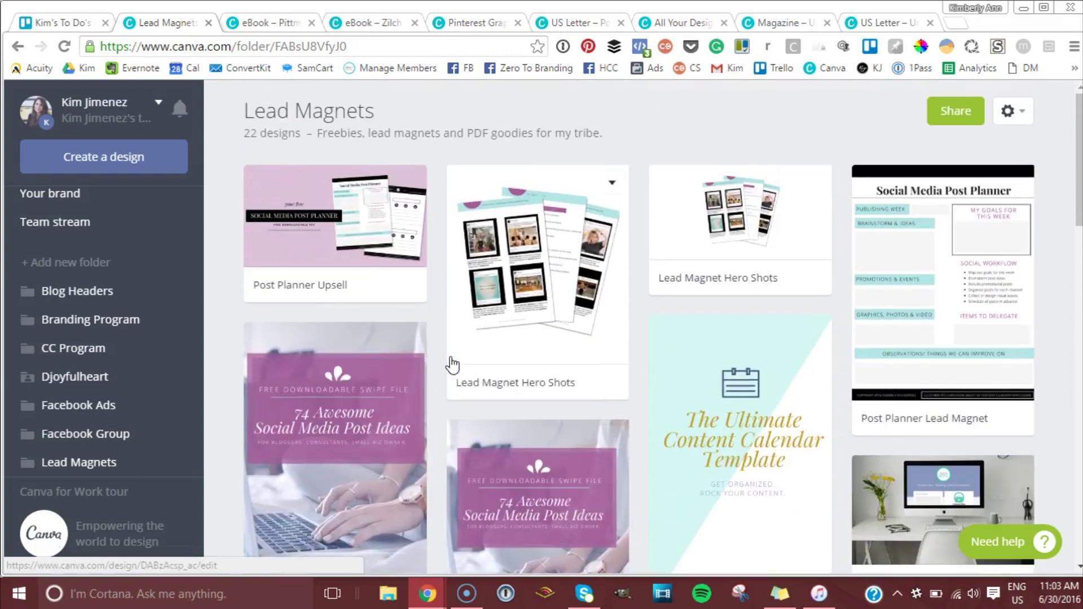
Open the Pittman Lead Magnet design, scroll through its pages, then switch to the Zilch Class PDF.
{"action": "left_click", "coordinate": [285, 27]}
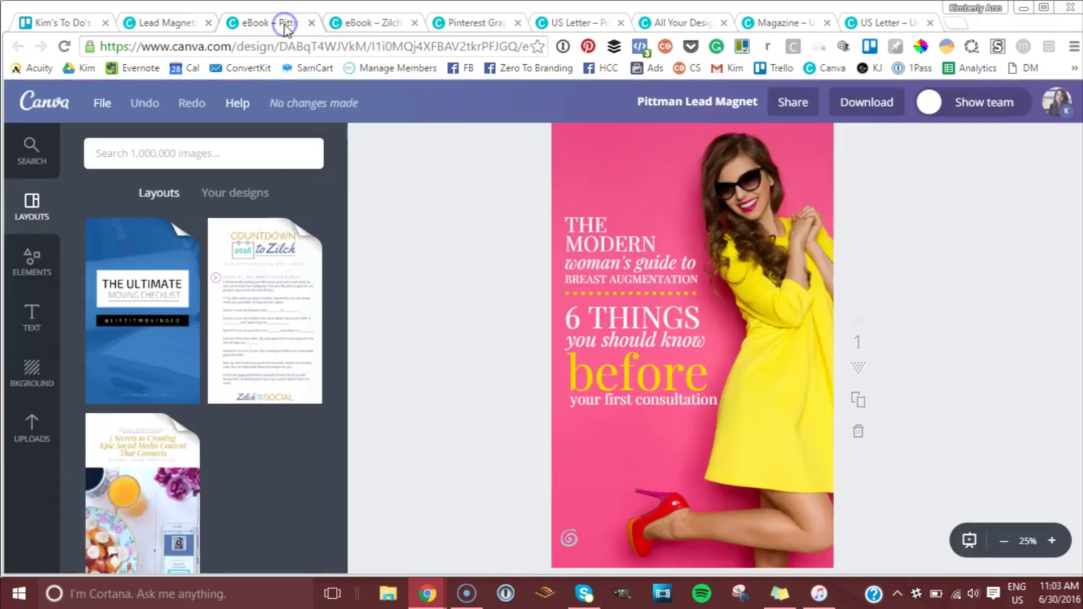
{"action": "scroll", "coordinate": [540, 319], "scroll_direction": "up", "scroll_amount": 1}
{"action": "scroll", "coordinate": [512, 326], "scroll_direction": "down", "scroll_amount": 1}
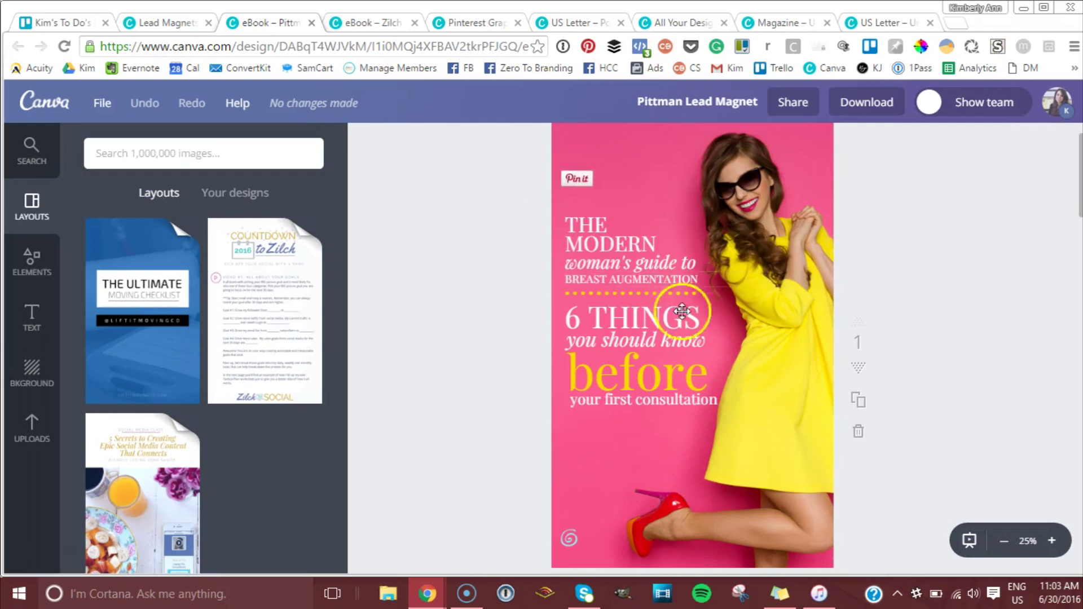
{"action": "scroll", "coordinate": [451, 309], "scroll_direction": "down", "scroll_amount": 1}
{"action": "scroll", "coordinate": [453, 314], "scroll_direction": "down", "scroll_amount": 5}
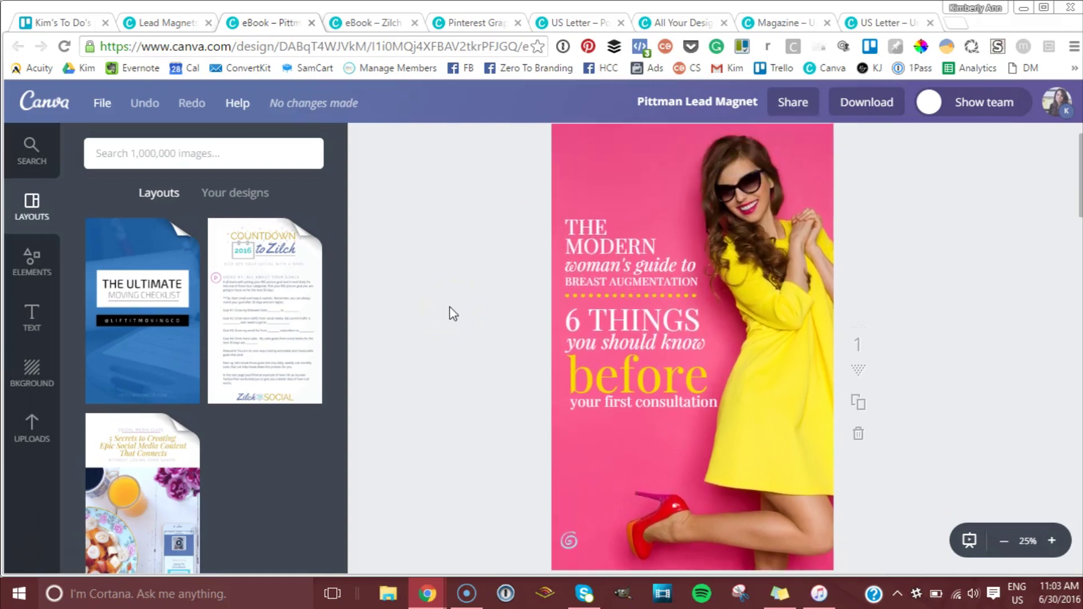
{"action": "scroll", "coordinate": [453, 314], "scroll_direction": "down", "scroll_amount": 2}
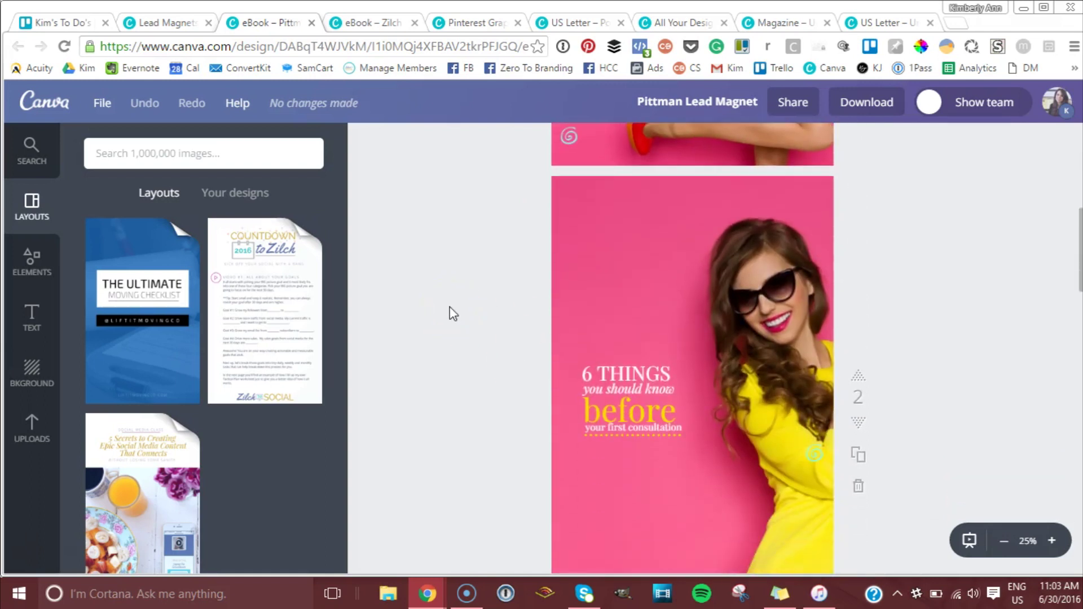
{"action": "scroll", "coordinate": [453, 313], "scroll_direction": "up", "scroll_amount": 8}
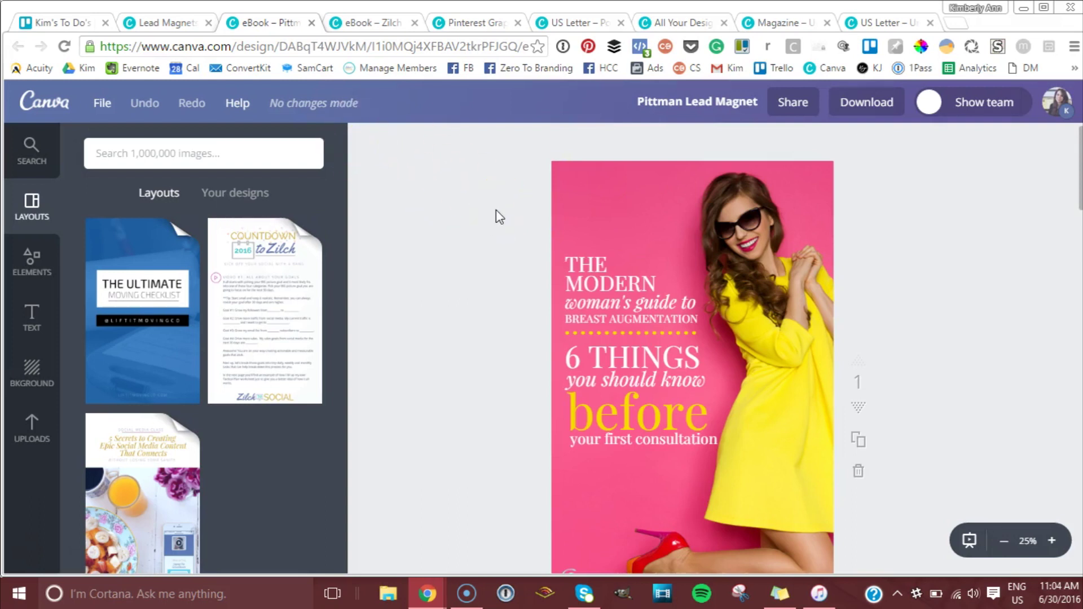
{"action": "left_click", "coordinate": [373, 21]}
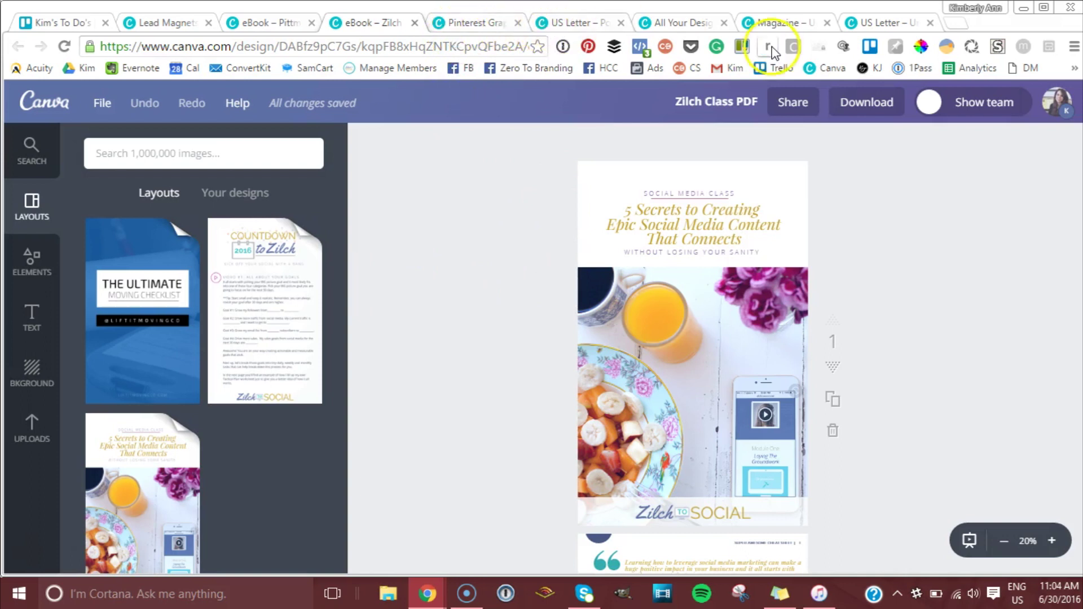
Return to All Your Designs and scroll down the list.
{"action": "left_click", "coordinate": [699, 21]}
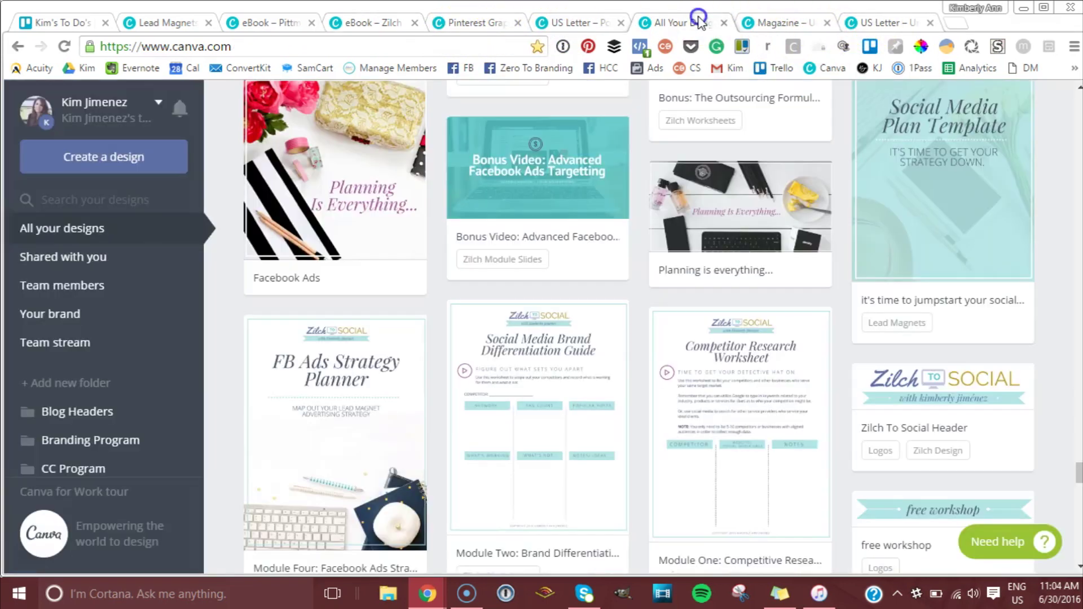
{"action": "scroll", "coordinate": [948, 310], "scroll_direction": "down", "scroll_amount": 20}
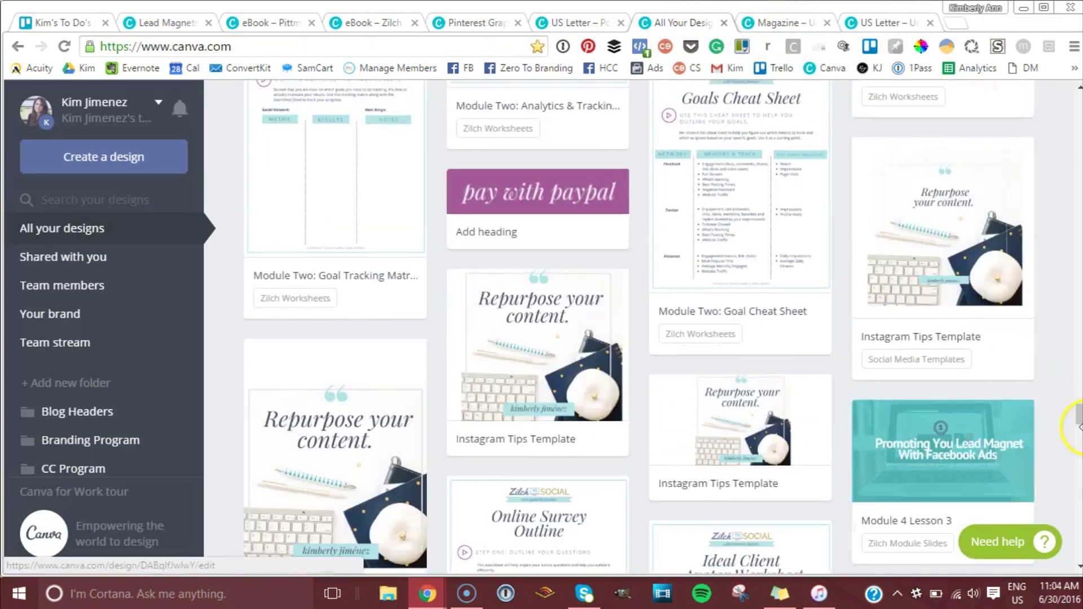
{"action": "left_click_drag", "start_coordinate": [1078, 417], "coordinate": [1079, 104]}
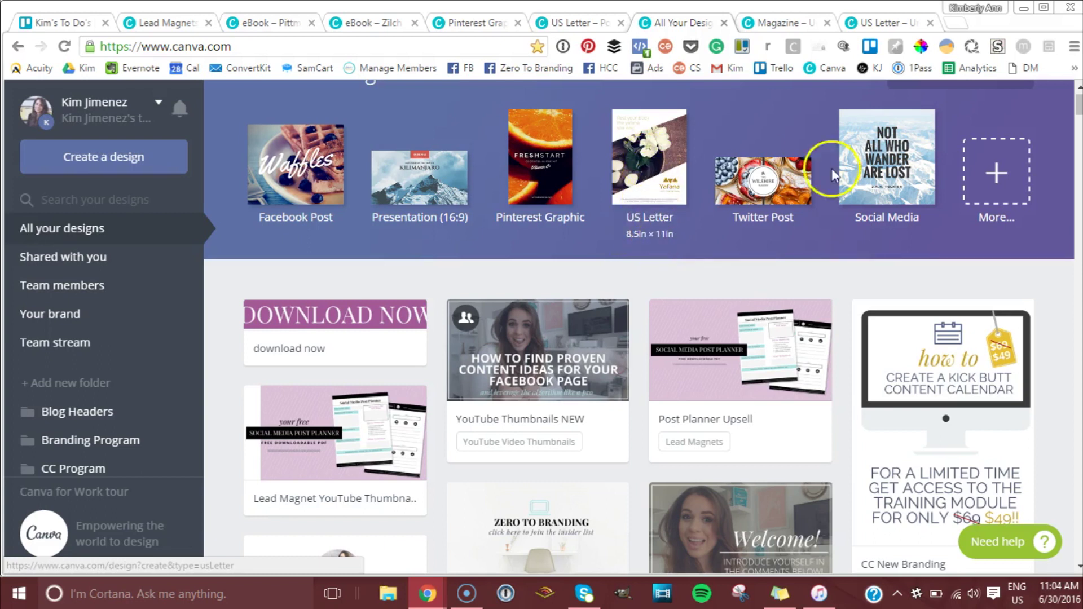
Browse every design type down to Documents and check the Letterhead (US) size.
{"action": "left_click", "coordinate": [983, 180]}
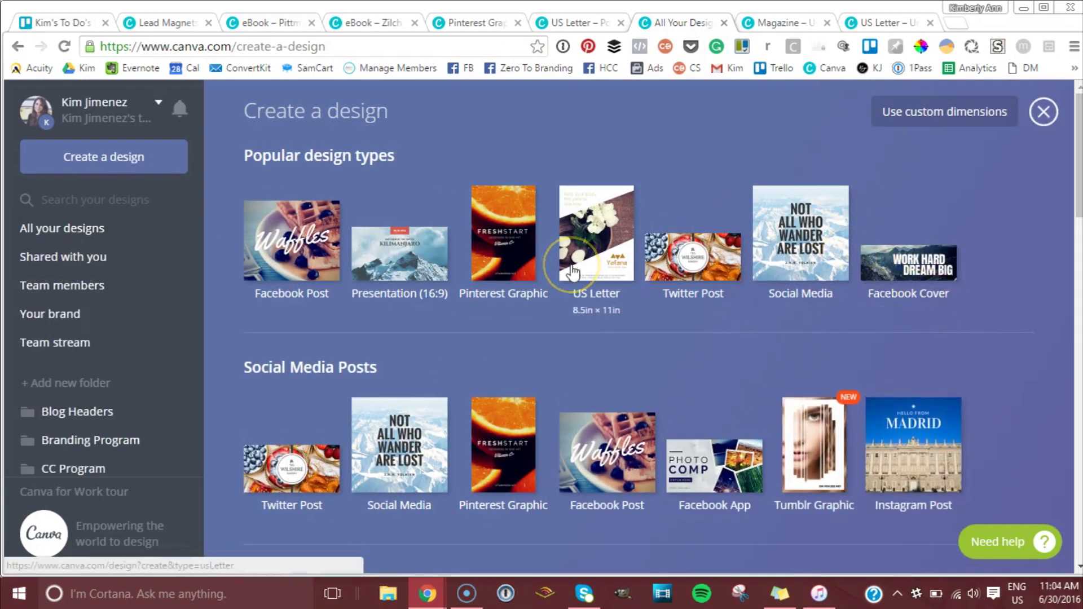
{"action": "scroll", "coordinate": [572, 273], "scroll_direction": "down", "scroll_amount": 3}
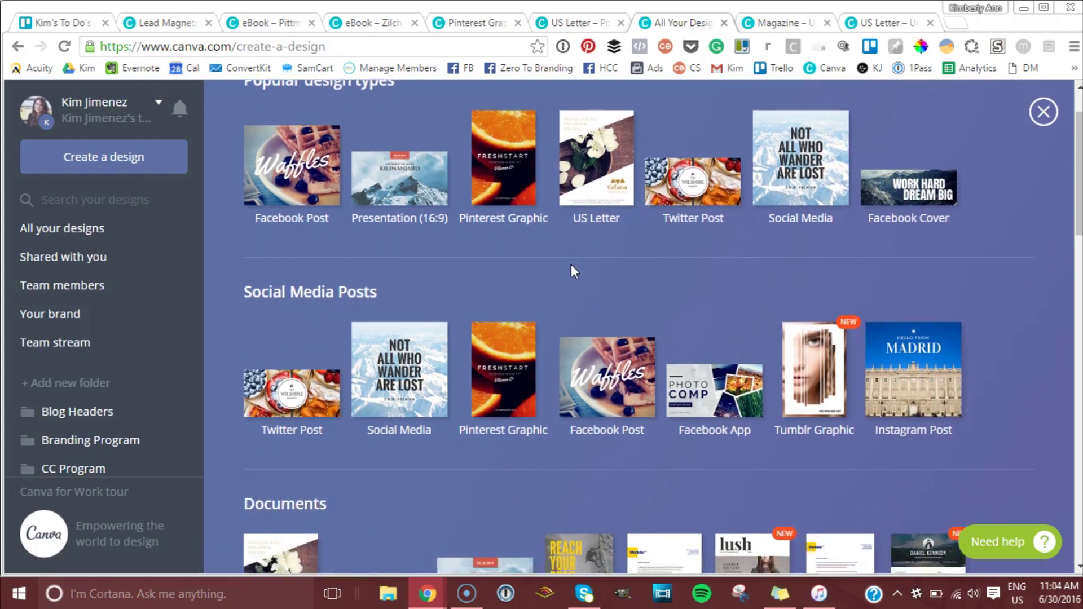
{"action": "scroll", "coordinate": [571, 264], "scroll_direction": "down", "scroll_amount": 4}
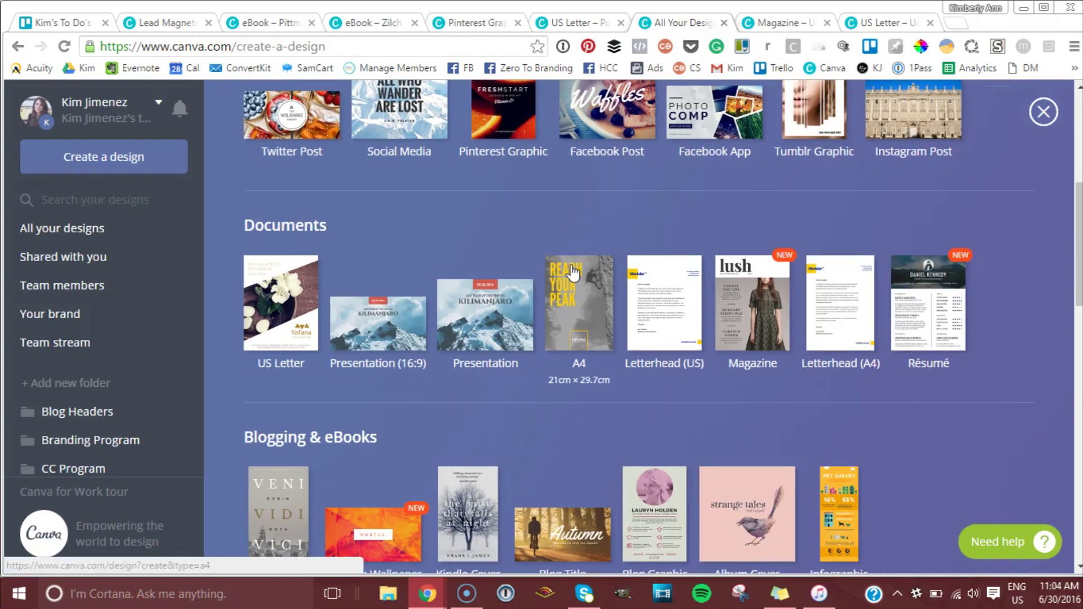
{"action": "left_click", "coordinate": [659, 362]}
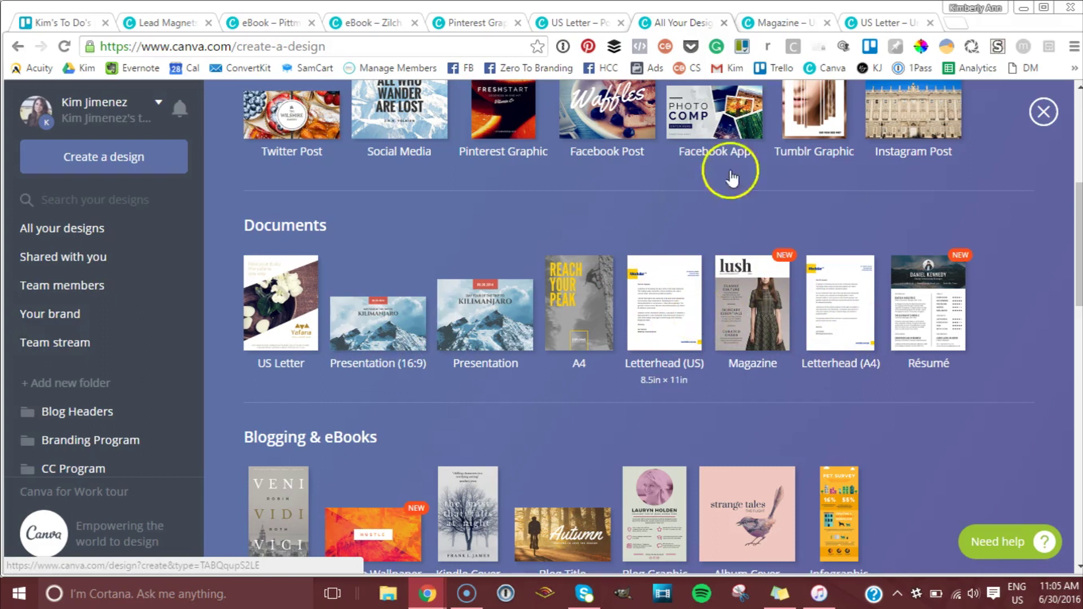
In the blank Magazine design, browse Layouts and apply the yellow 'Better, Faster, and Stronger' layout.
{"action": "left_click", "coordinate": [763, 24]}
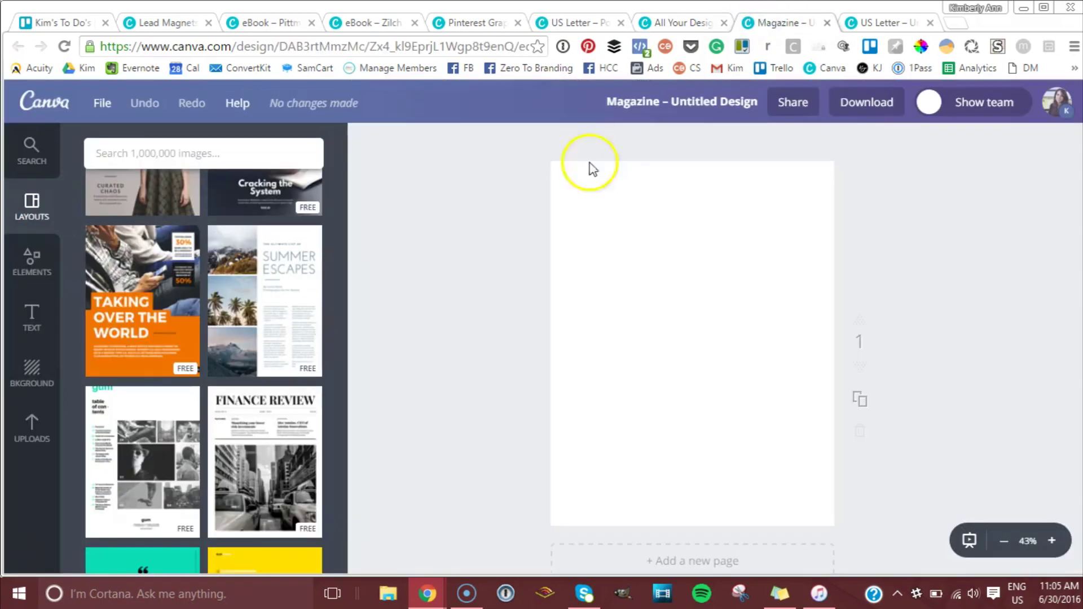
{"action": "scroll", "coordinate": [493, 347], "scroll_direction": "down", "scroll_amount": 1}
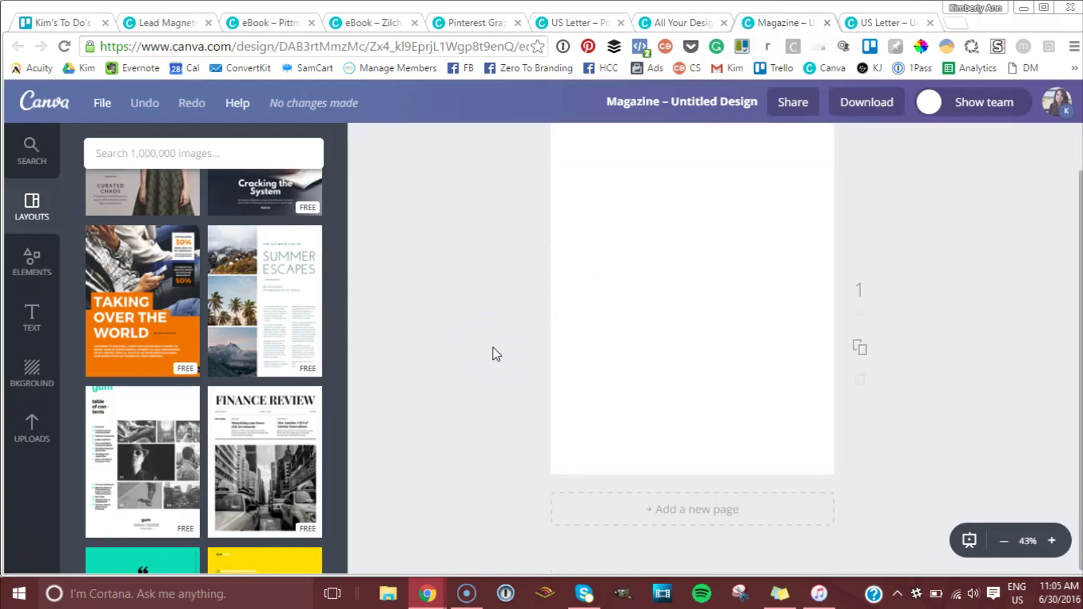
{"action": "scroll", "coordinate": [494, 348], "scroll_direction": "up", "scroll_amount": 1}
{"action": "scroll", "coordinate": [493, 348], "scroll_direction": "down", "scroll_amount": 1}
{"action": "scroll", "coordinate": [493, 347], "scroll_direction": "up", "scroll_amount": 1}
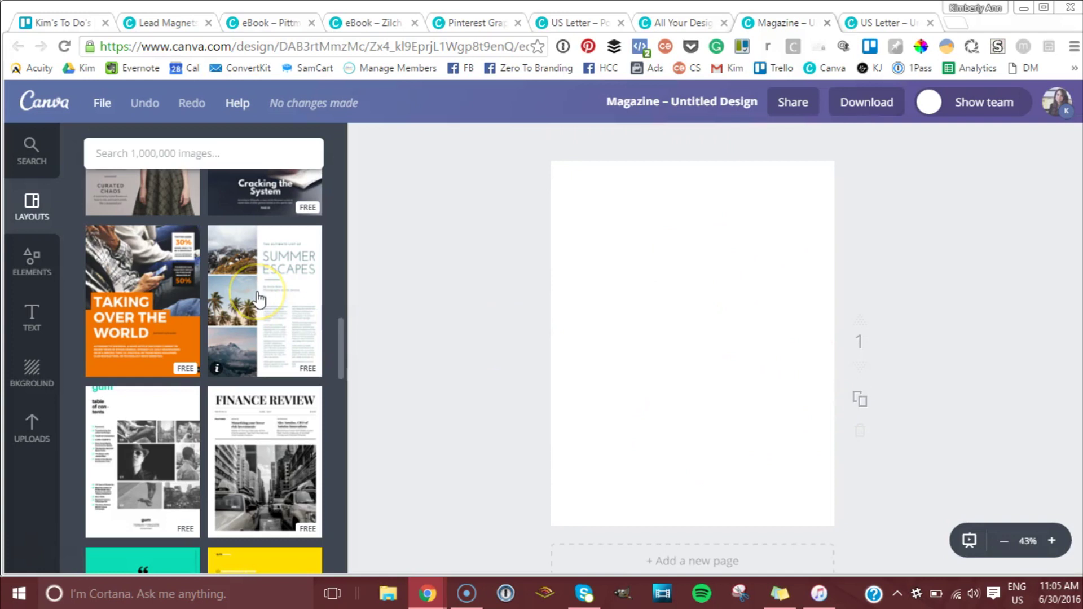
{"action": "scroll", "coordinate": [141, 366], "scroll_direction": "up", "scroll_amount": 5}
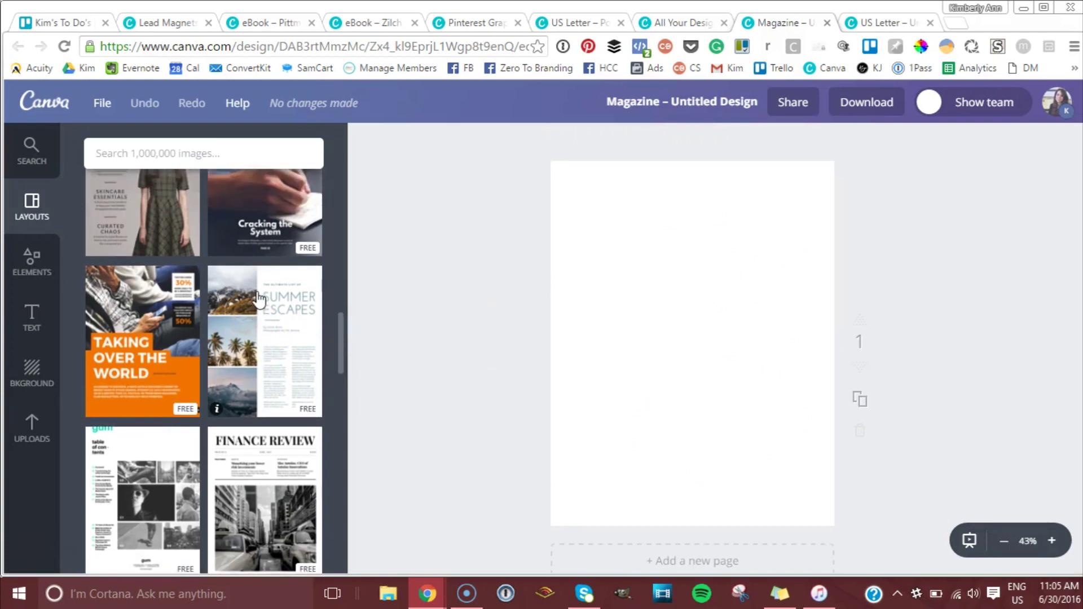
{"action": "left_click", "coordinate": [127, 407]}
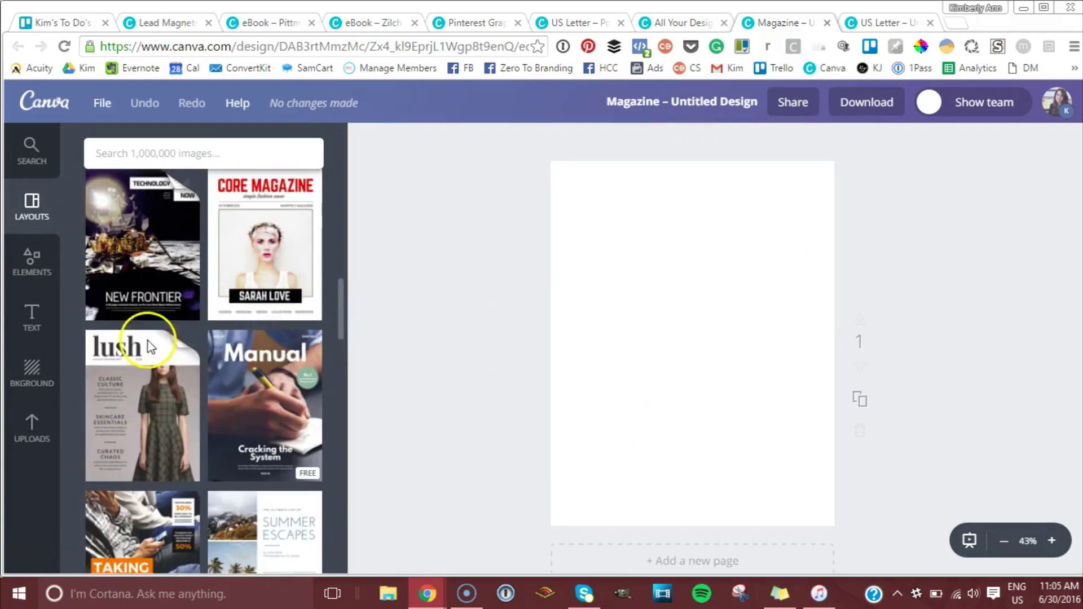
{"action": "scroll", "coordinate": [237, 411], "scroll_direction": "up", "scroll_amount": 2}
{"action": "scroll", "coordinate": [237, 412], "scroll_direction": "up", "scroll_amount": 5}
{"action": "scroll", "coordinate": [233, 413], "scroll_direction": "up", "scroll_amount": 10}
{"action": "scroll", "coordinate": [228, 415], "scroll_direction": "up", "scroll_amount": 2}
{"action": "scroll", "coordinate": [229, 415], "scroll_direction": "down", "scroll_amount": 15}
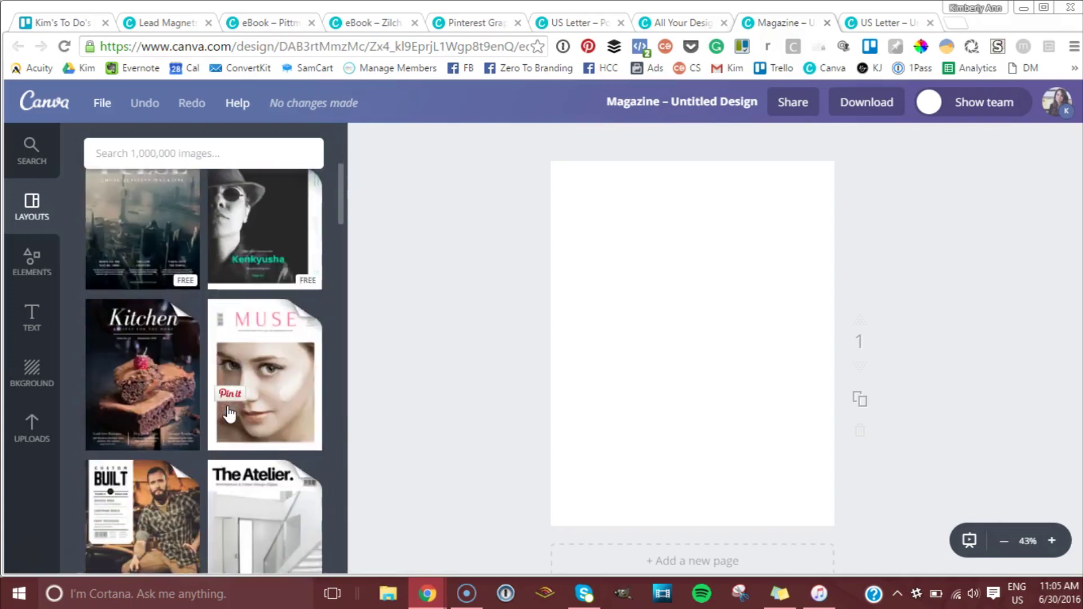
{"action": "scroll", "coordinate": [229, 414], "scroll_direction": "down", "scroll_amount": 10}
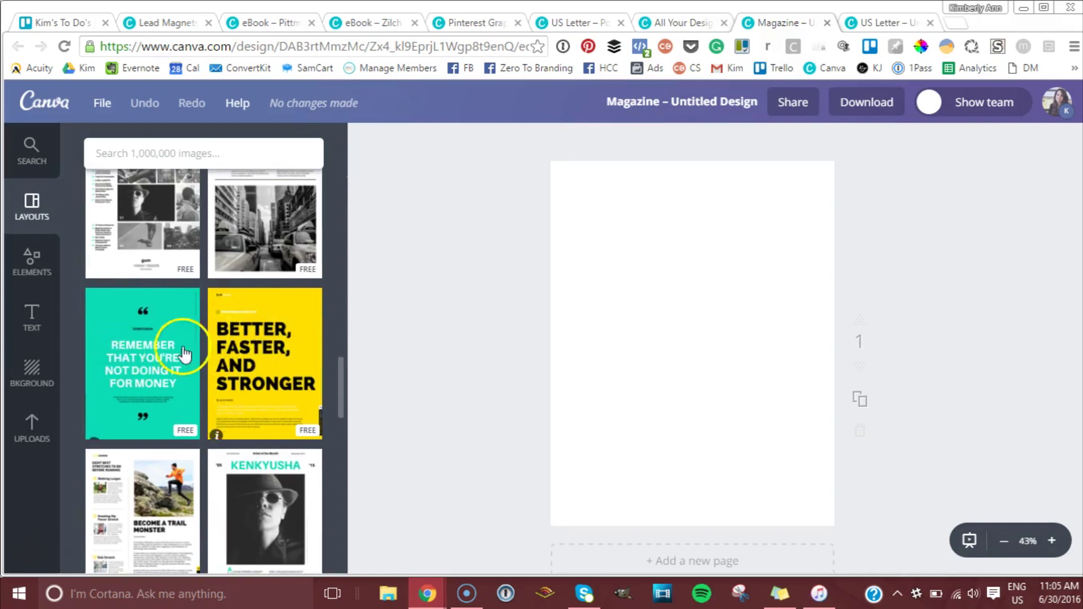
{"action": "scroll", "coordinate": [262, 359], "scroll_direction": "down", "scroll_amount": 1}
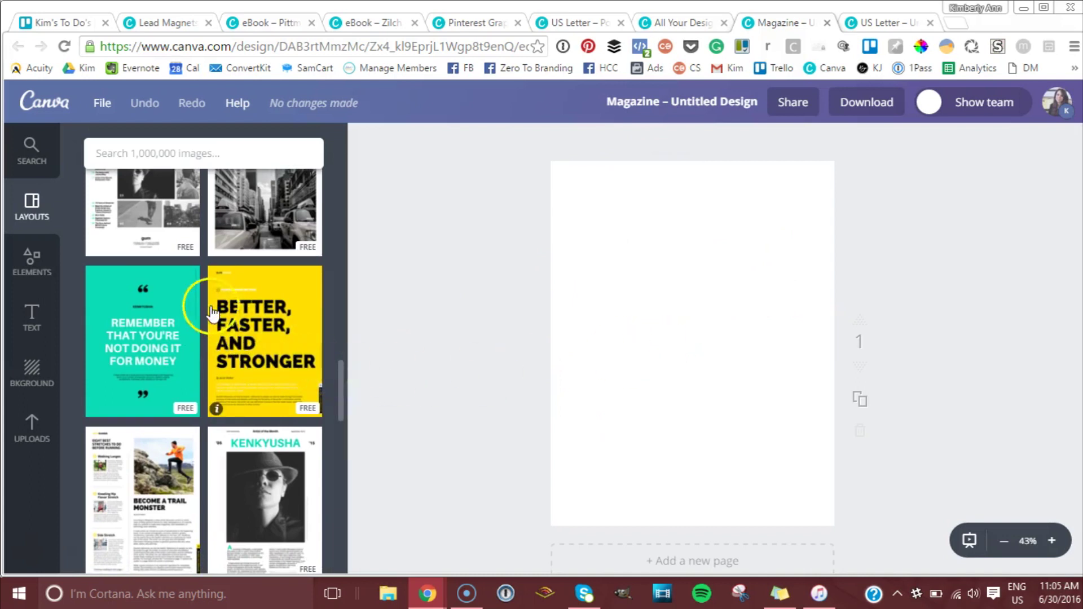
{"action": "left_click", "coordinate": [248, 327]}
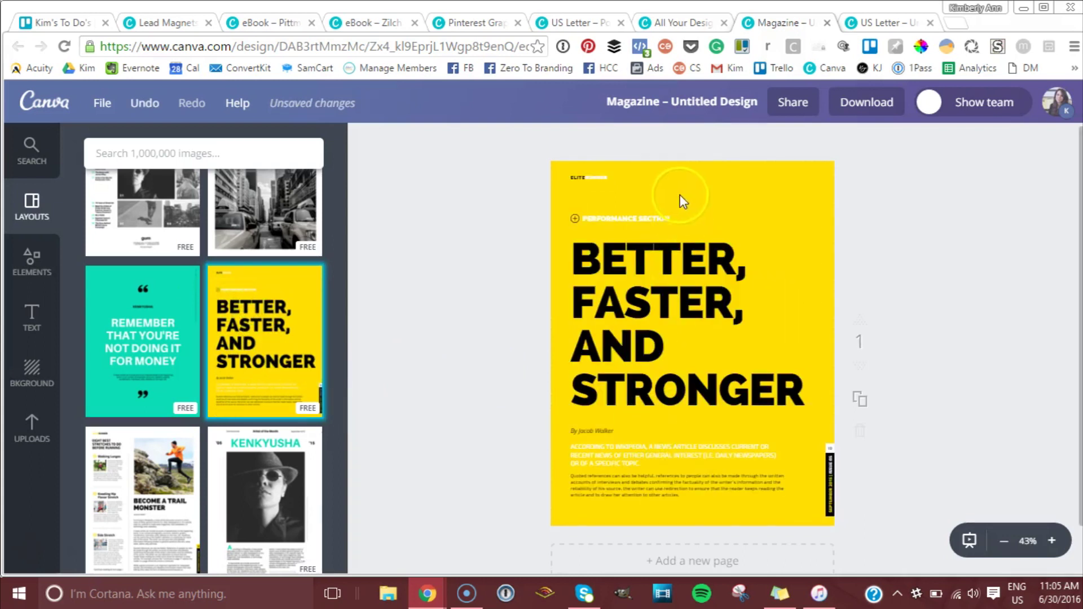
Swap in the teal 'Remember' quote layout and add a second page.
{"action": "scroll", "coordinate": [640, 374], "scroll_direction": "down", "scroll_amount": 1}
{"action": "scroll", "coordinate": [640, 379], "scroll_direction": "up", "scroll_amount": 1}
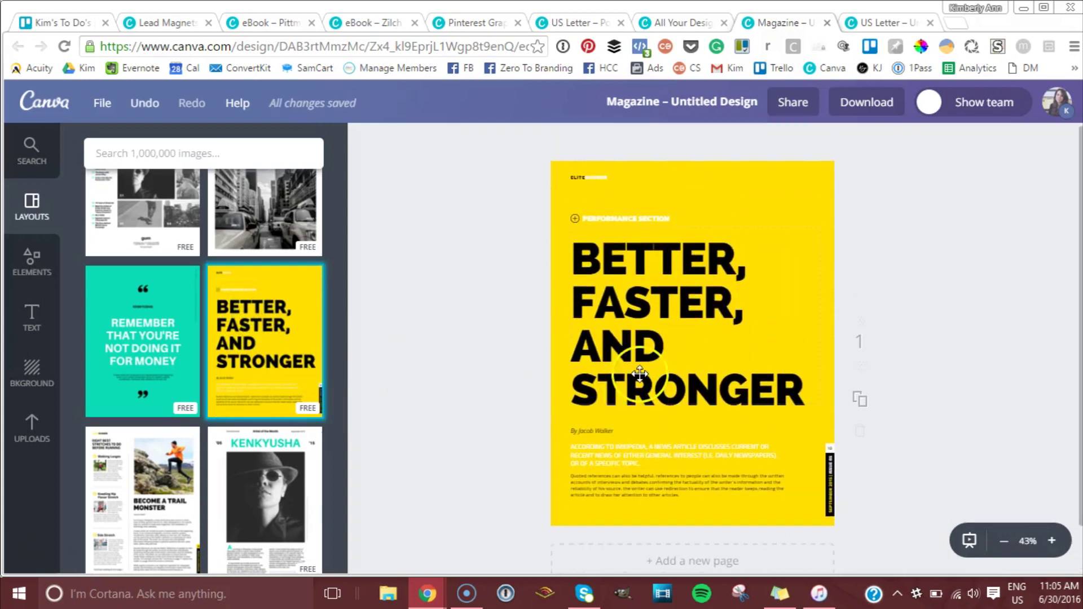
{"action": "left_click", "coordinate": [140, 317]}
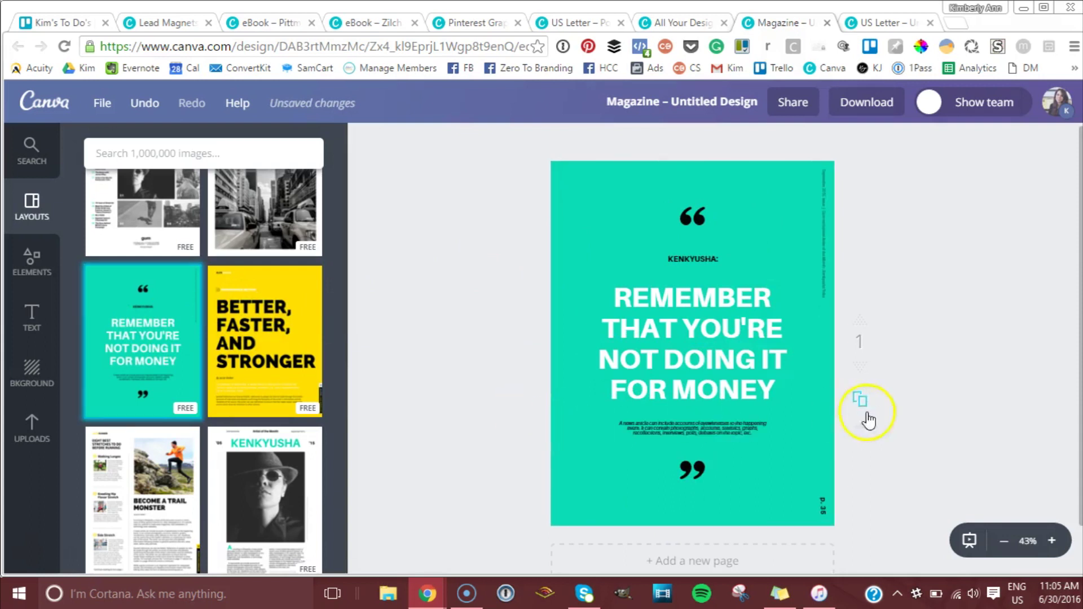
{"action": "left_click", "coordinate": [655, 559]}
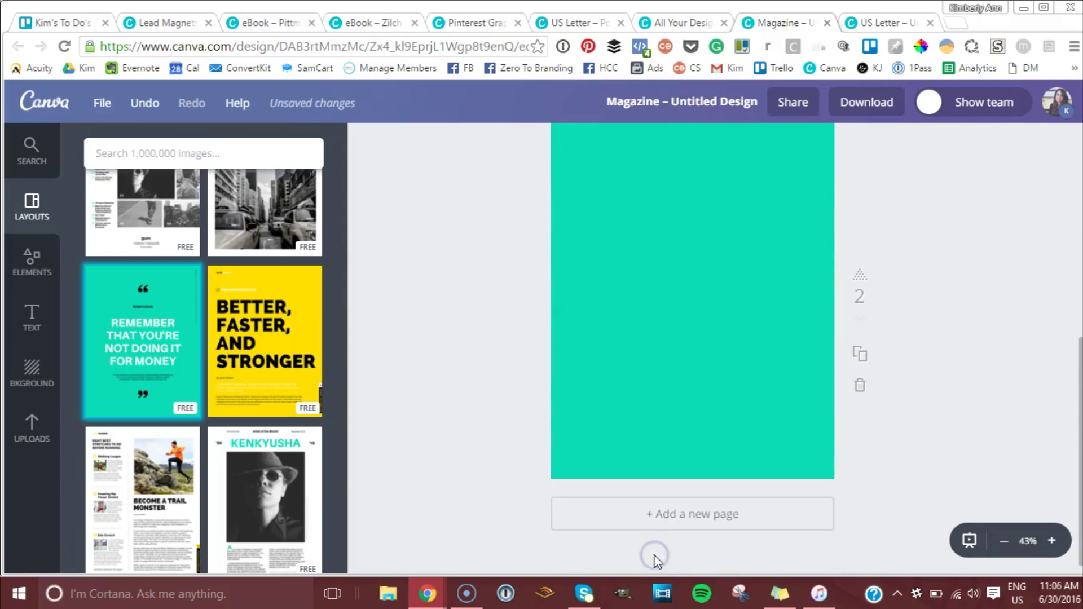
Remove the teal background from page 2 and show the Elements category grid.
{"action": "left_click", "coordinate": [685, 377]}
{"action": "key", "text": "Delete"}
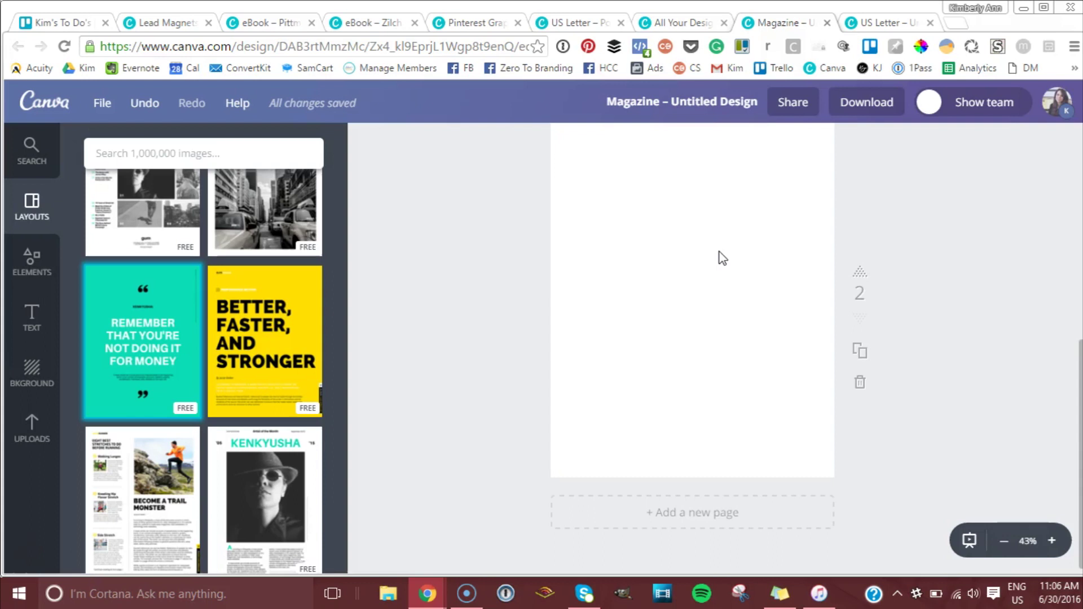
{"action": "scroll", "coordinate": [722, 258], "scroll_direction": "up", "scroll_amount": 1}
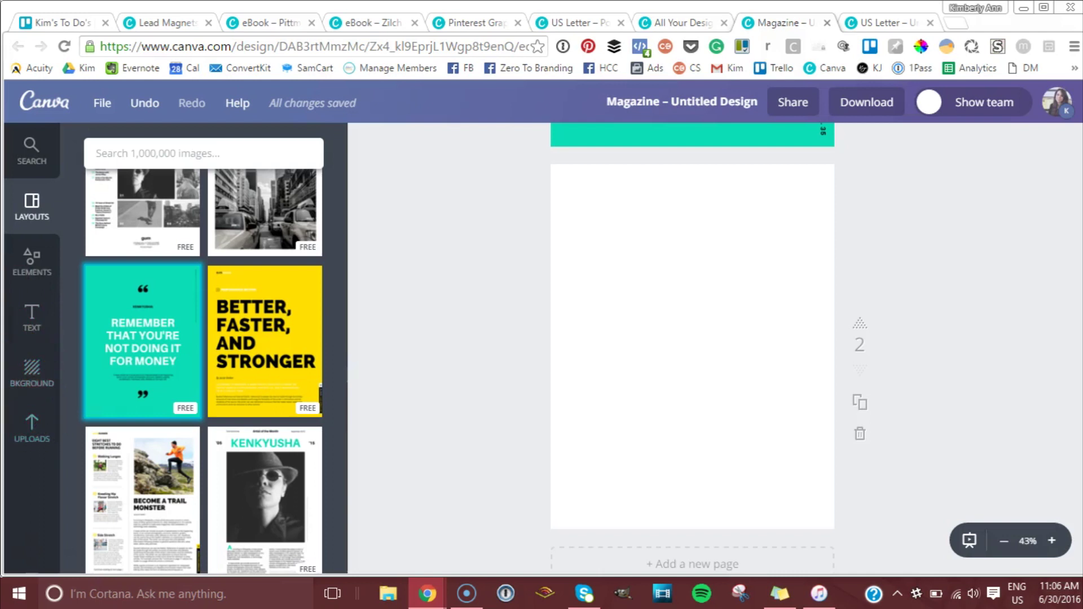
{"action": "left_click", "coordinate": [32, 260]}
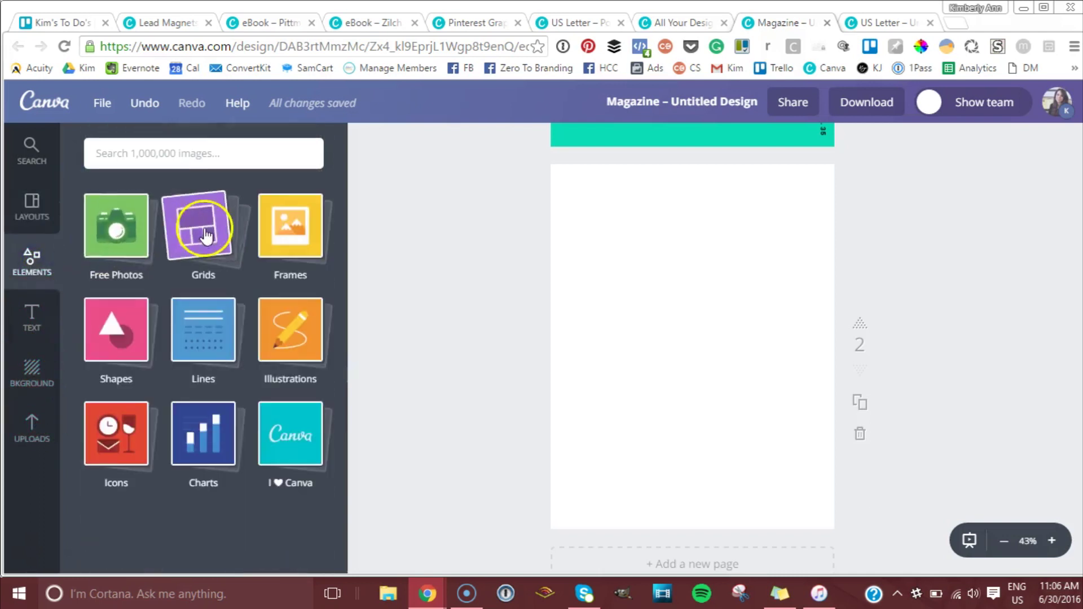
Fill blank page 2 with a single full-page photo grid.
{"action": "left_click", "coordinate": [207, 234]}
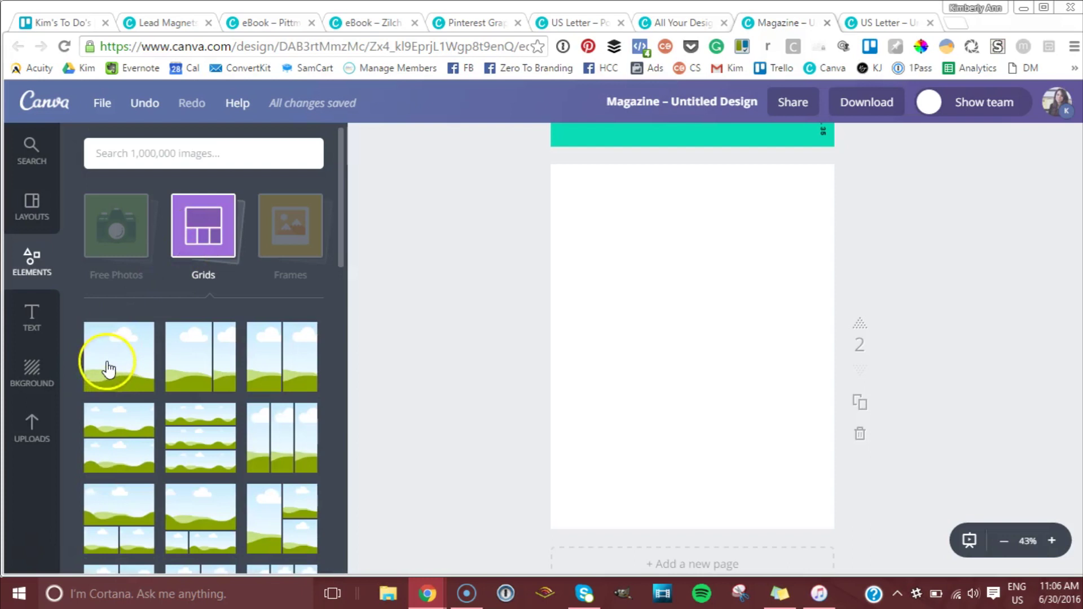
{"action": "left_click", "coordinate": [101, 361]}
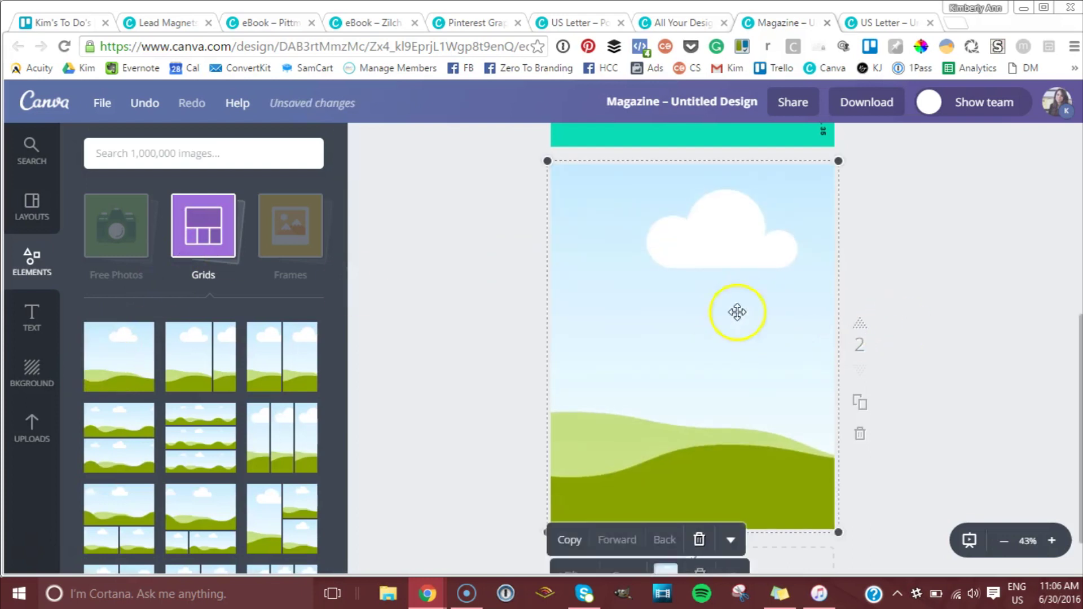
{"action": "left_click", "coordinate": [186, 237]}
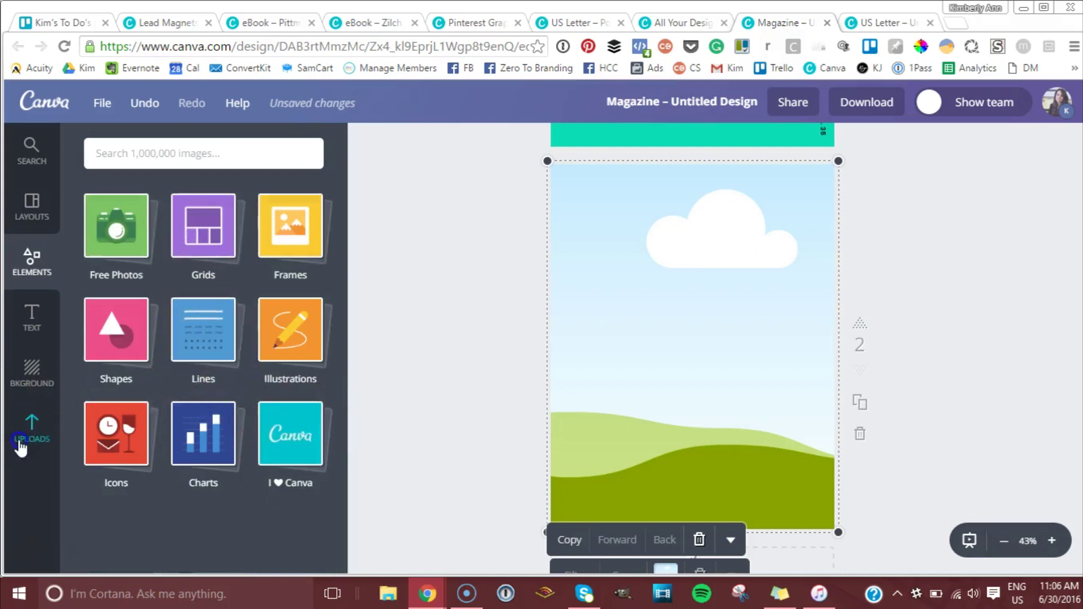
Drag the typewriter photo from Uploads into the page's photo grid.
{"action": "left_click", "coordinate": [31, 430]}
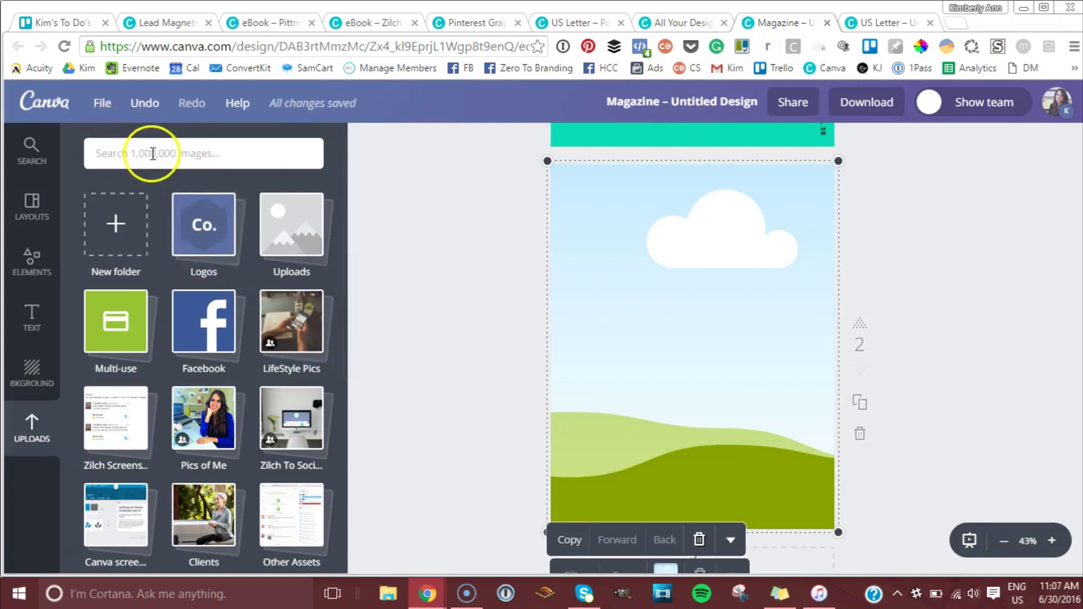
{"action": "left_click", "coordinate": [170, 154]}
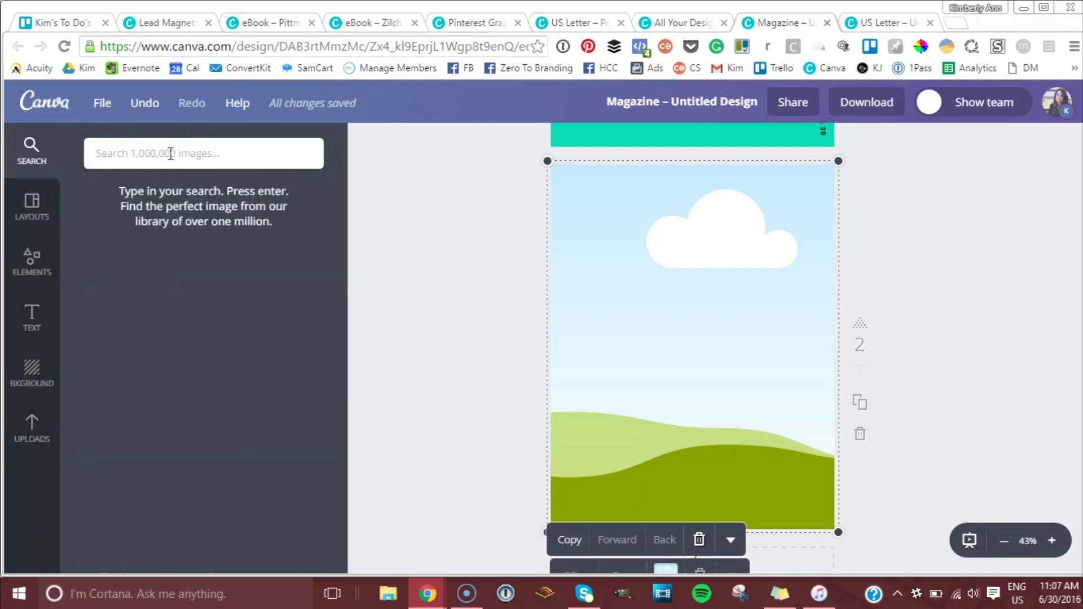
{"action": "left_click", "coordinate": [44, 449]}
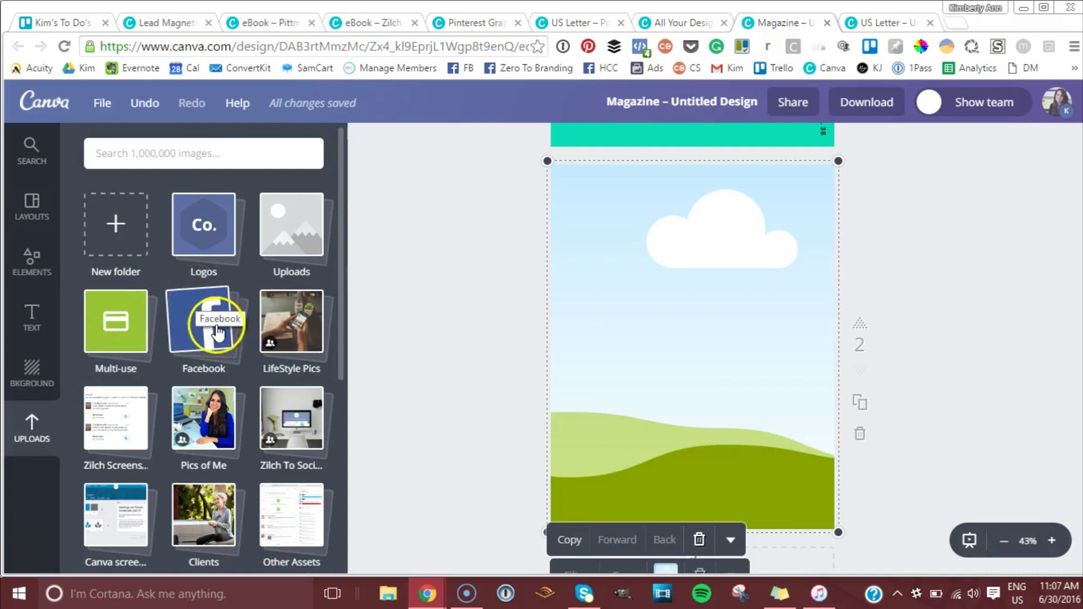
{"action": "scroll", "coordinate": [217, 347], "scroll_direction": "down", "scroll_amount": 2}
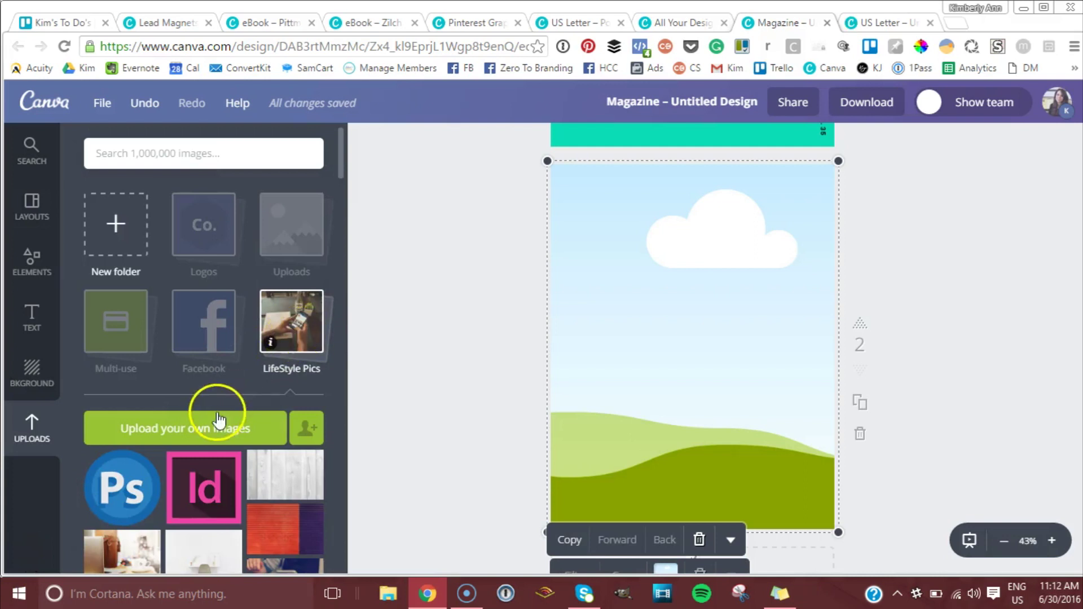
{"action": "scroll", "coordinate": [219, 420], "scroll_direction": "down", "scroll_amount": 10}
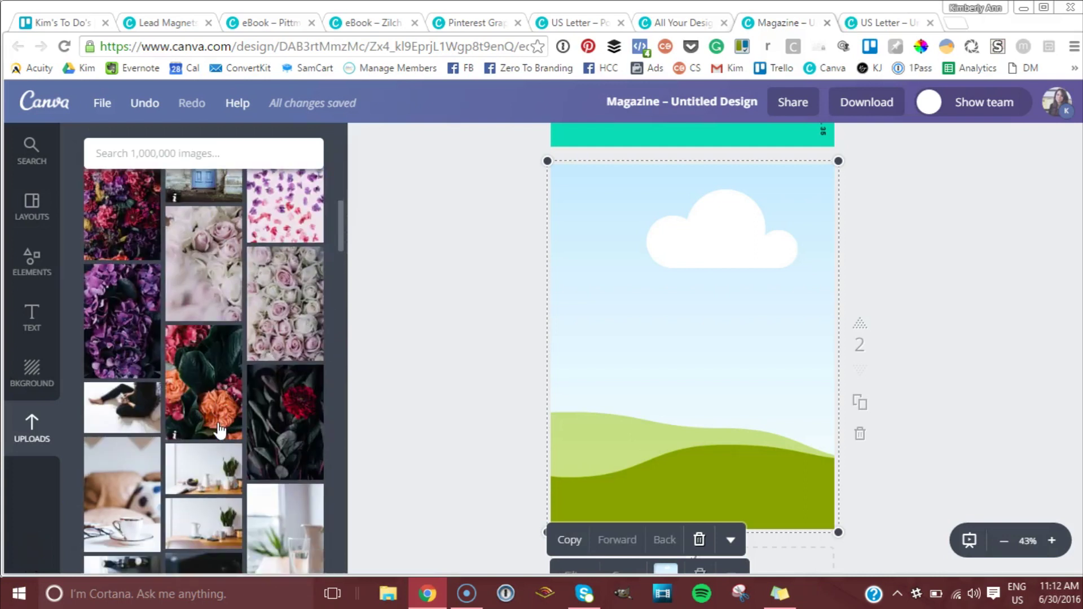
{"action": "scroll", "coordinate": [219, 430], "scroll_direction": "down", "scroll_amount": 10}
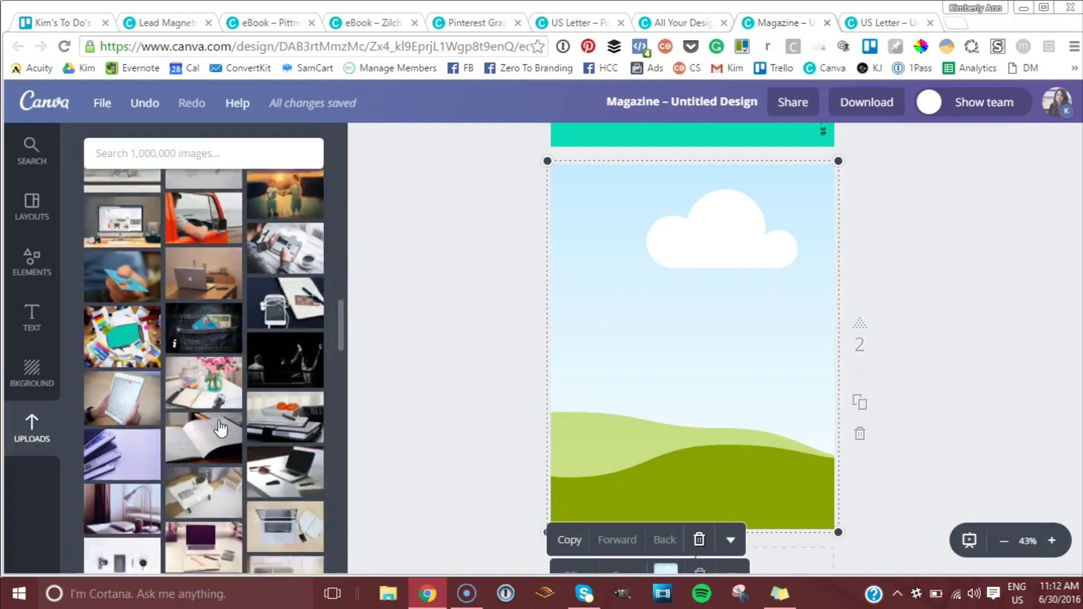
{"action": "scroll", "coordinate": [220, 429], "scroll_direction": "down", "scroll_amount": 10}
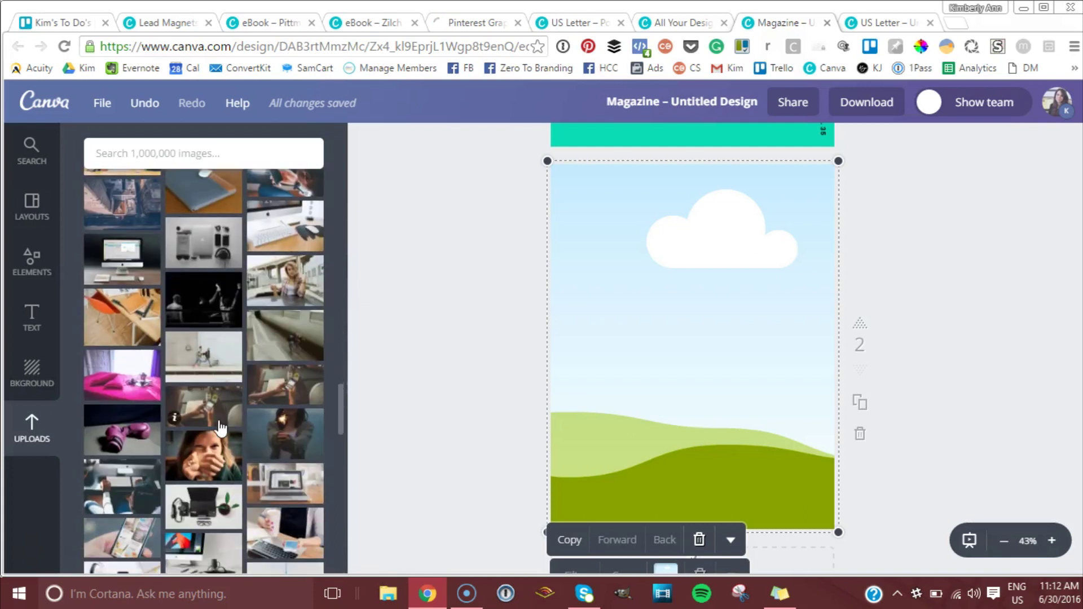
{"action": "left_click_drag", "start_coordinate": [220, 429], "coordinate": [596, 248]}
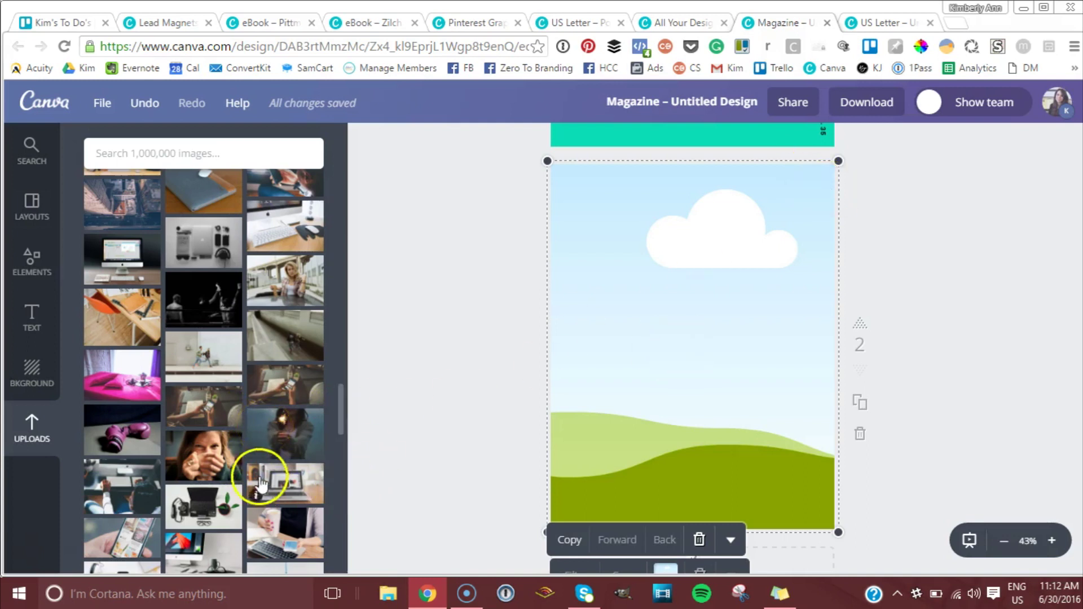
{"action": "scroll", "coordinate": [248, 443], "scroll_direction": "down", "scroll_amount": 4}
{"action": "scroll", "coordinate": [248, 447], "scroll_direction": "down", "scroll_amount": 5}
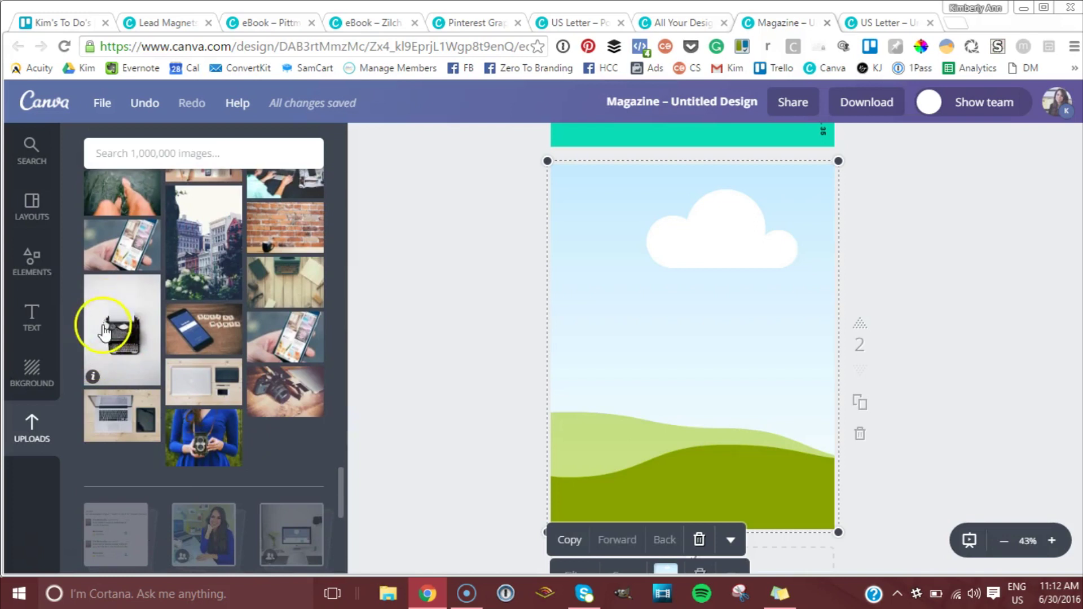
{"action": "left_click_drag", "start_coordinate": [118, 316], "coordinate": [726, 310]}
Delete the teal quote page so the typewriter page becomes page 1.
{"action": "left_click", "coordinate": [942, 269]}
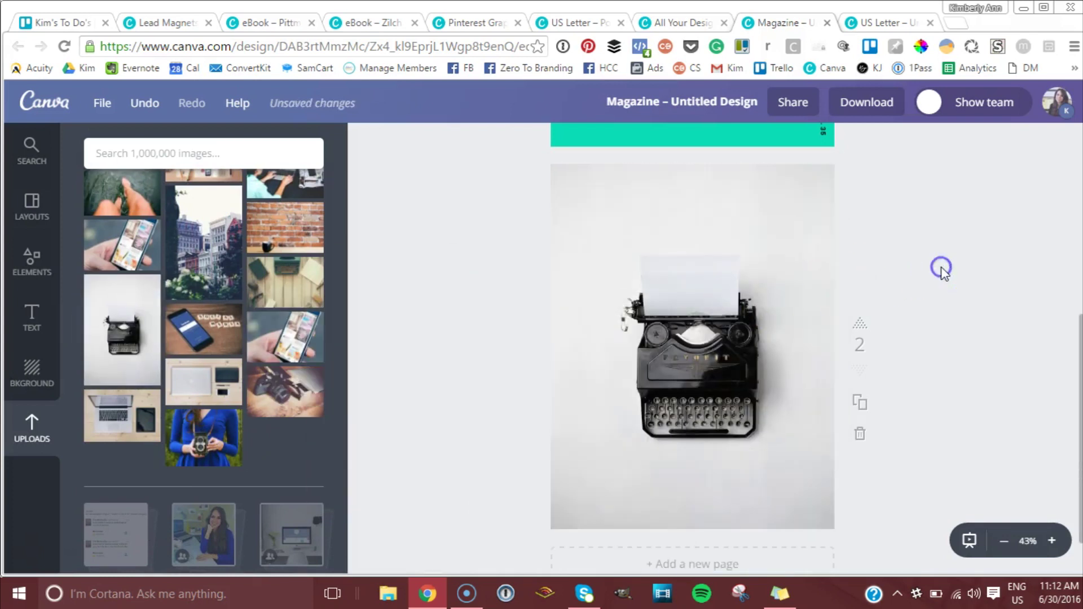
{"action": "scroll", "coordinate": [896, 253], "scroll_direction": "up", "scroll_amount": 5}
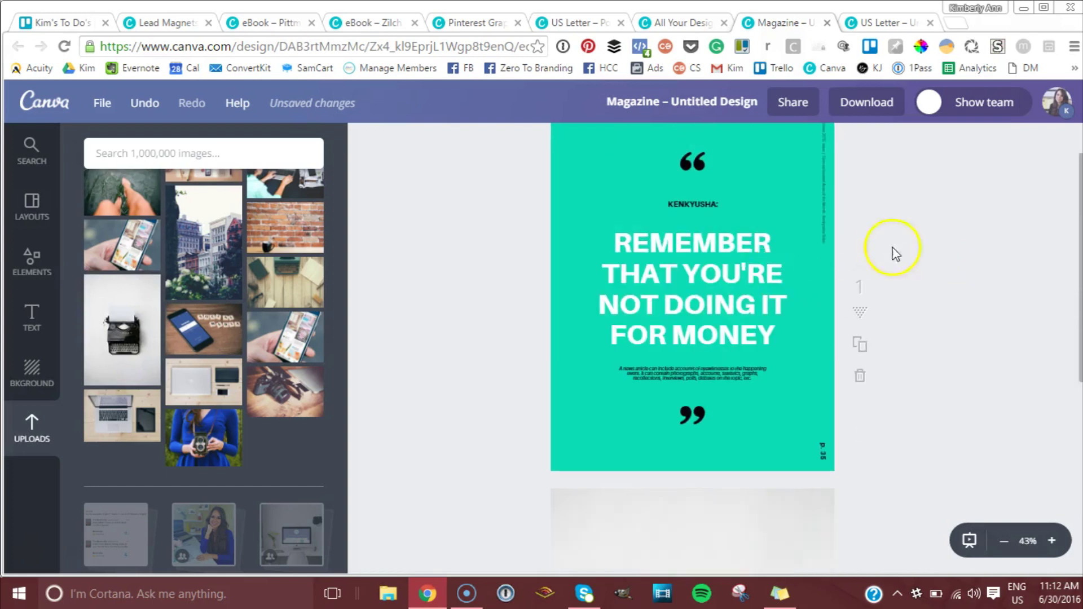
{"action": "left_click", "coordinate": [858, 379]}
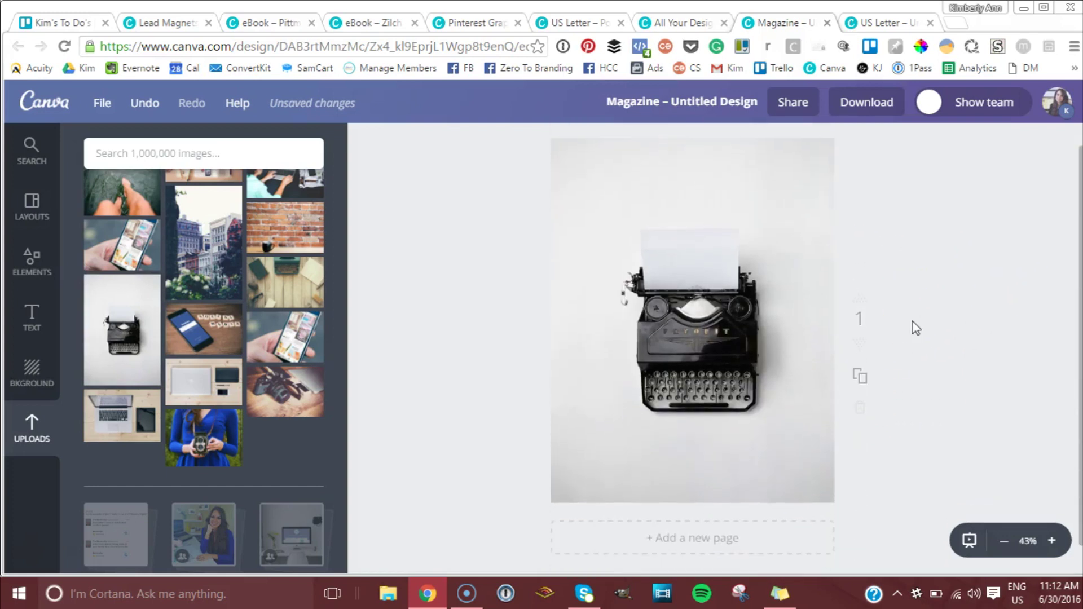
Add a heading reading 'The Ultimate Copywriting Guide' onto the typewriter page.
{"action": "left_click", "coordinate": [33, 321]}
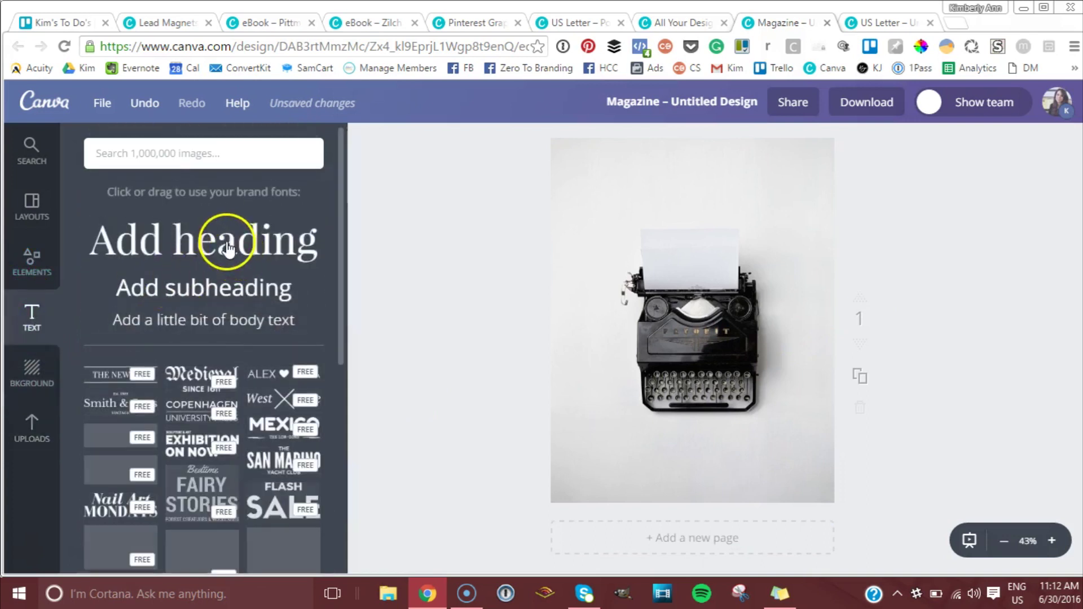
{"action": "left_click_drag", "start_coordinate": [206, 208], "coordinate": [733, 341]}
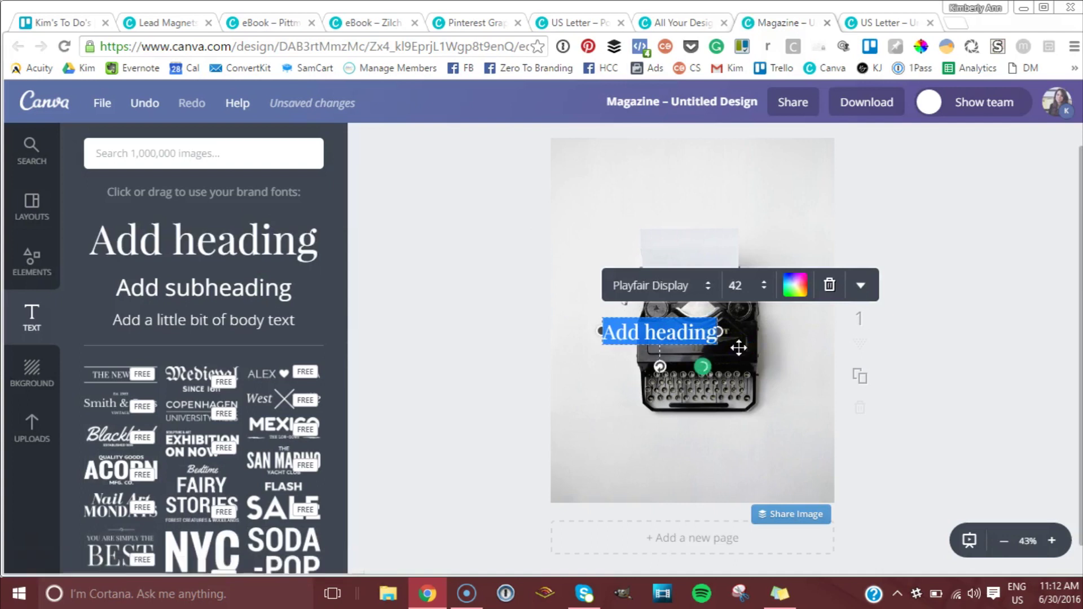
{"action": "type", "text": "Th"}
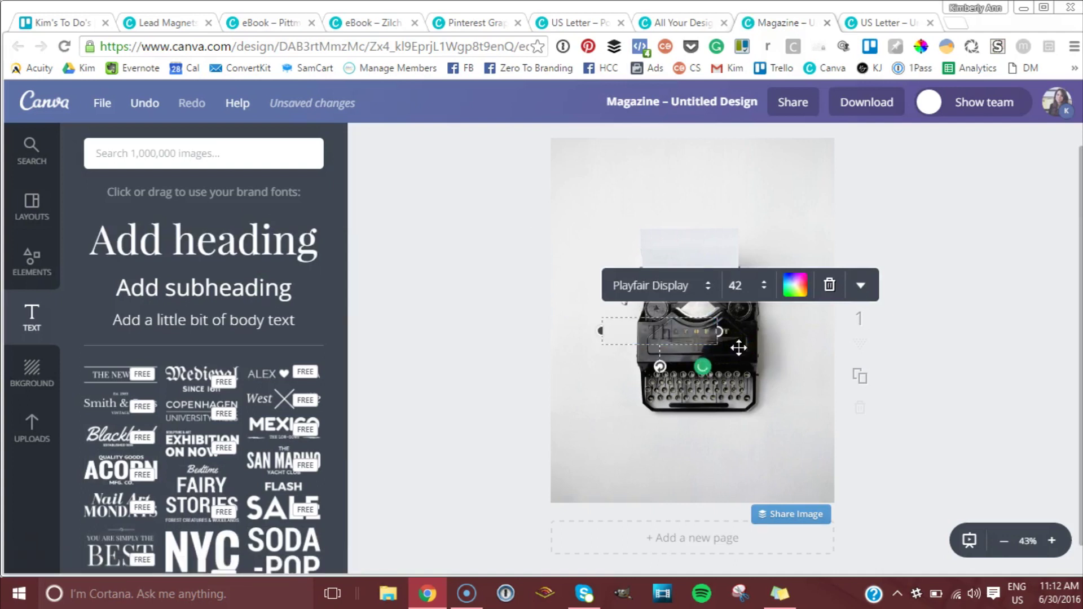
{"action": "type", "text": "e Ultimate Gui"}
{"action": "type", "text": "ywriting"}
{"action": "type", "text": " Guide"}
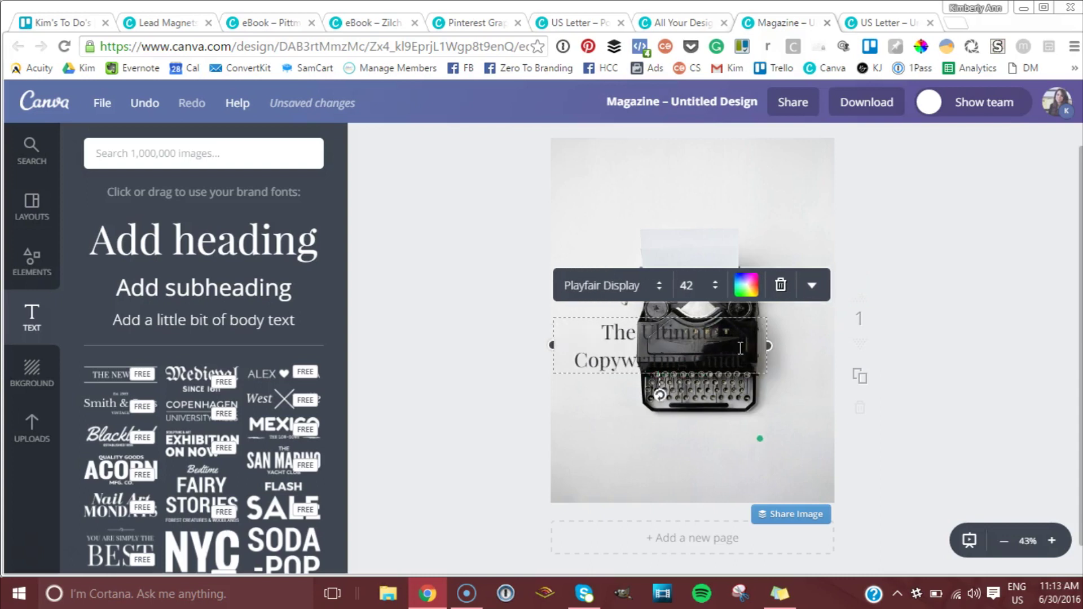
Set the heading to size 56 with line height about 0.9.
{"action": "left_click", "coordinate": [749, 283]}
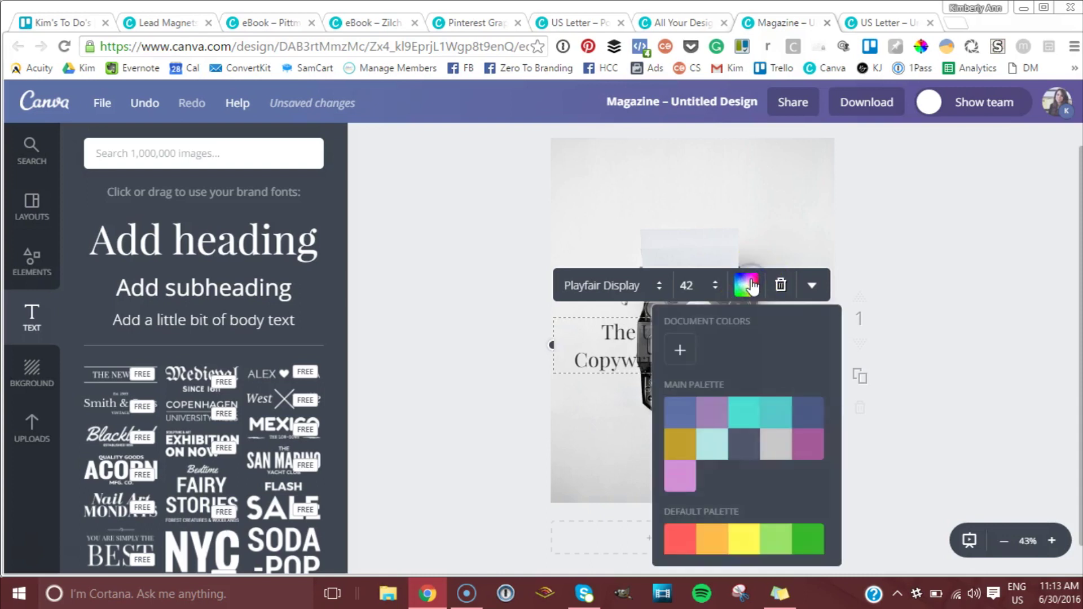
{"action": "left_click", "coordinate": [686, 285]}
{"action": "left_click", "coordinate": [704, 486]}
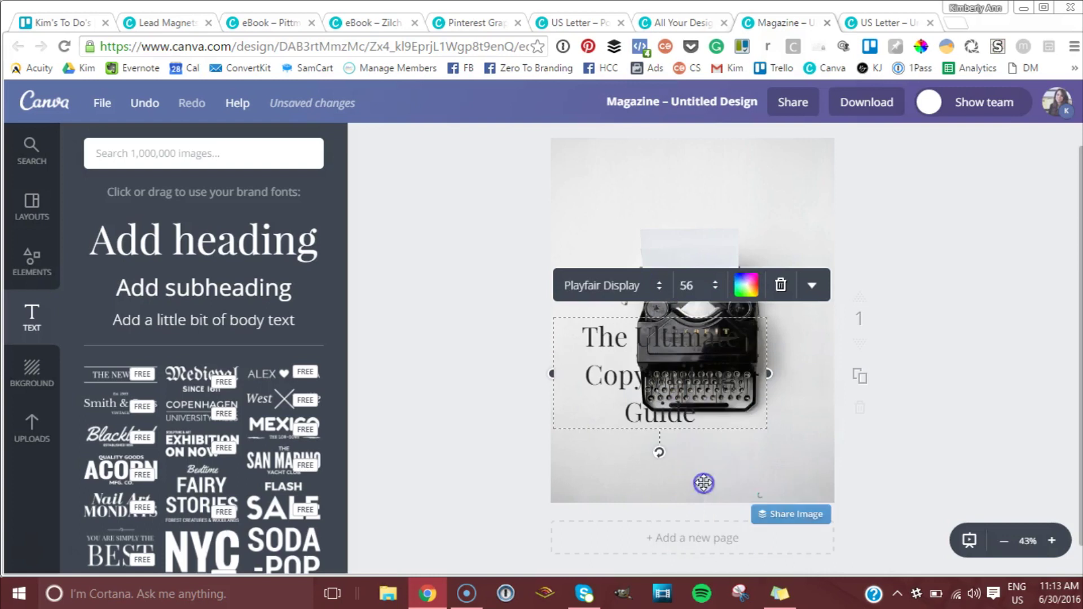
{"action": "left_click", "coordinate": [810, 286]}
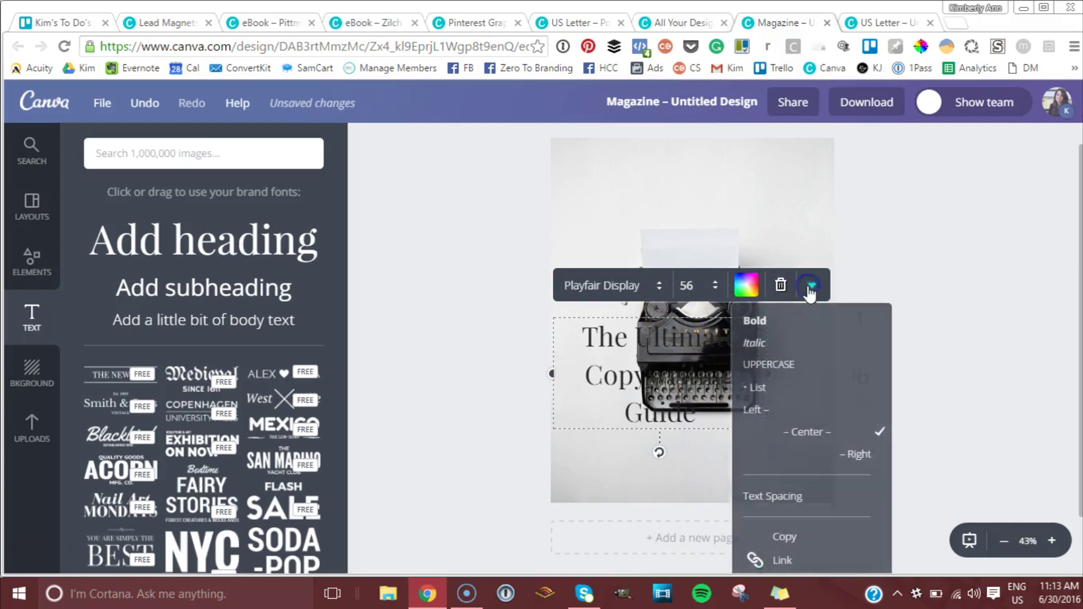
{"action": "left_click", "coordinate": [779, 501]}
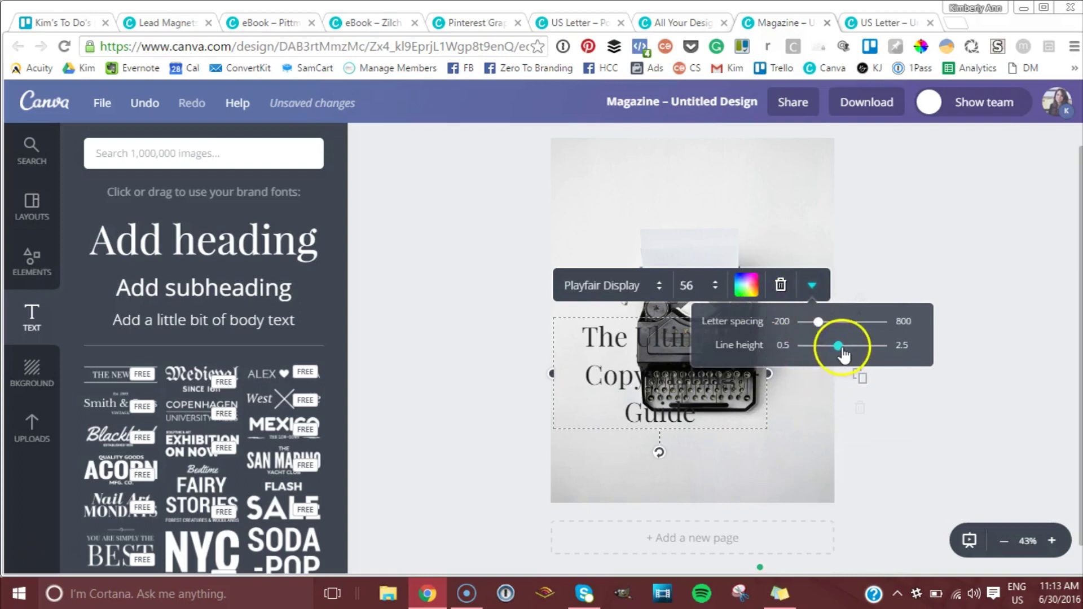
{"action": "left_click_drag", "start_coordinate": [843, 355], "coordinate": [822, 350]}
{"action": "left_click", "coordinate": [976, 269]}
Move the heading to the page's horizontal centre.
{"action": "left_click", "coordinate": [696, 338]}
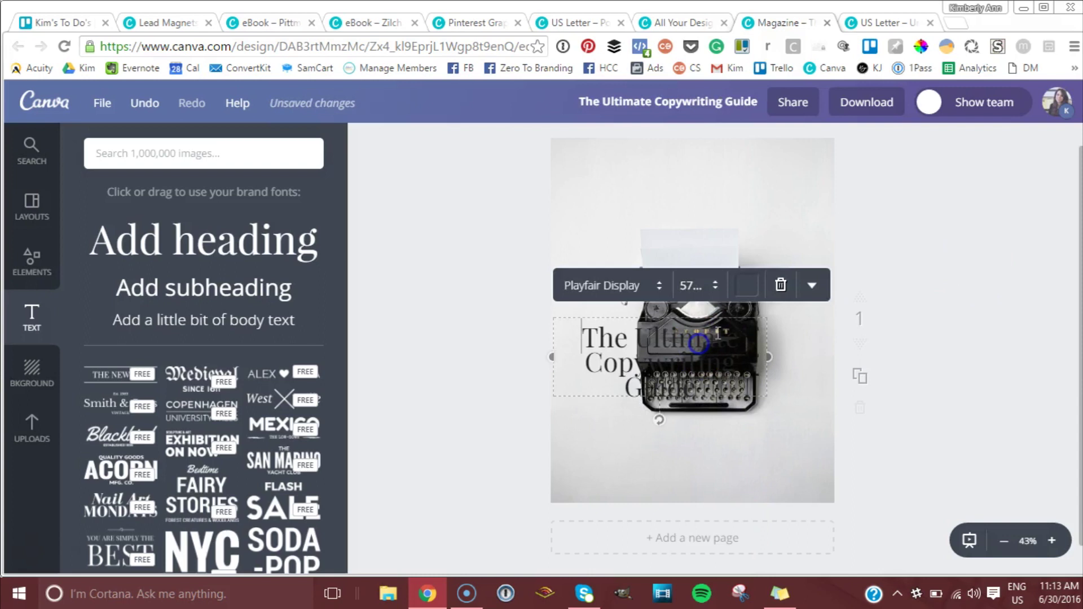
{"action": "left_click_drag", "start_coordinate": [672, 365], "coordinate": [701, 314]}
{"action": "double_click", "coordinate": [702, 316]}
Select the whole heading text and colour it mustard.
{"action": "triple_click", "coordinate": [701, 316]}
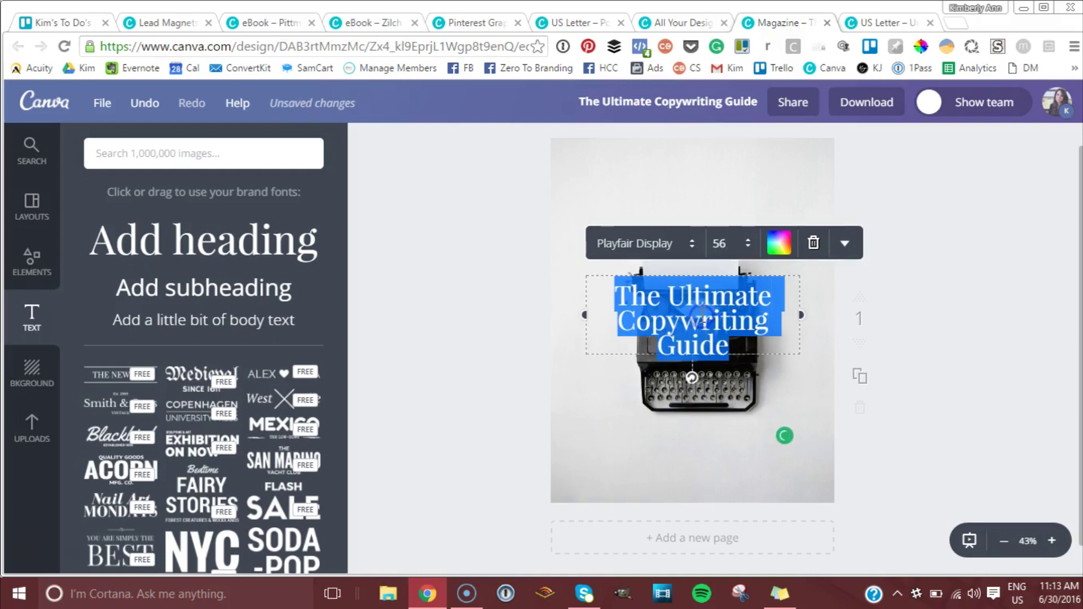
{"action": "left_click", "coordinate": [786, 241]}
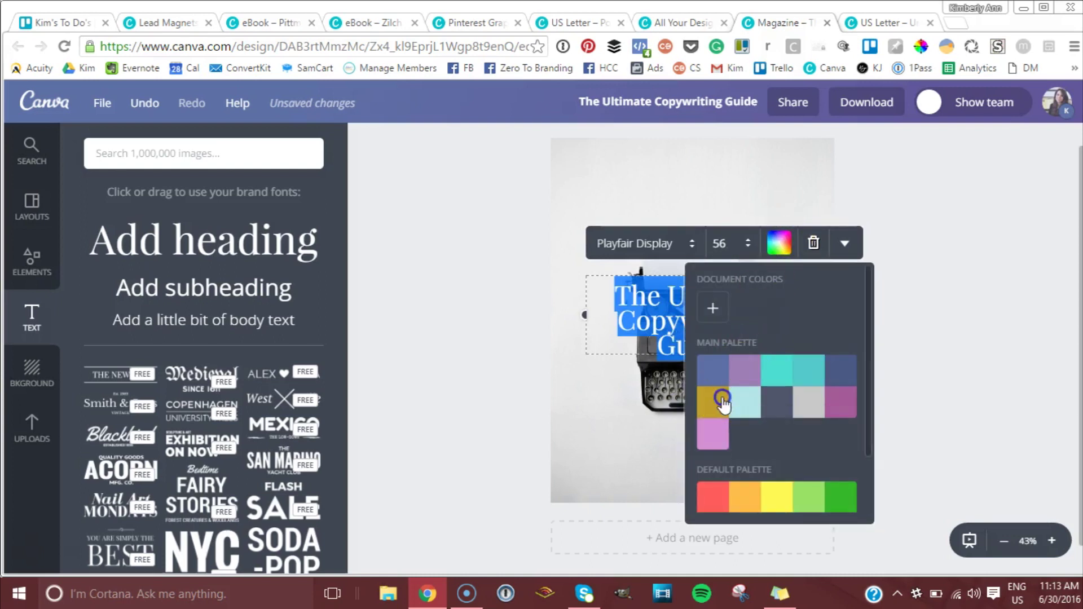
{"action": "left_click", "coordinate": [713, 403]}
Change the heading font to Permanent Marker.
{"action": "left_click", "coordinate": [645, 243]}
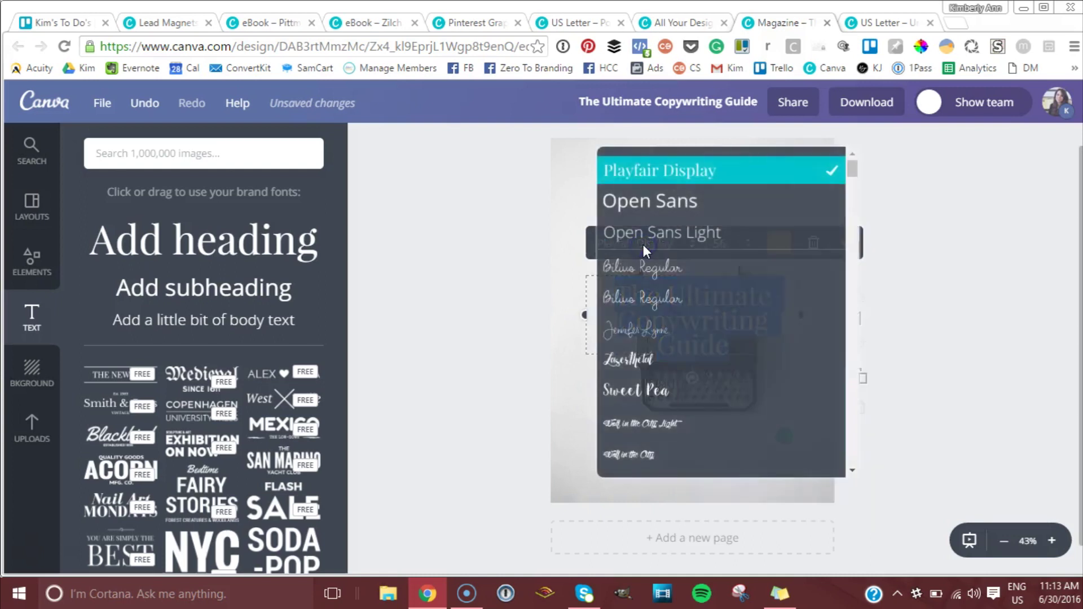
{"action": "scroll", "coordinate": [721, 341], "scroll_direction": "down", "scroll_amount": 5}
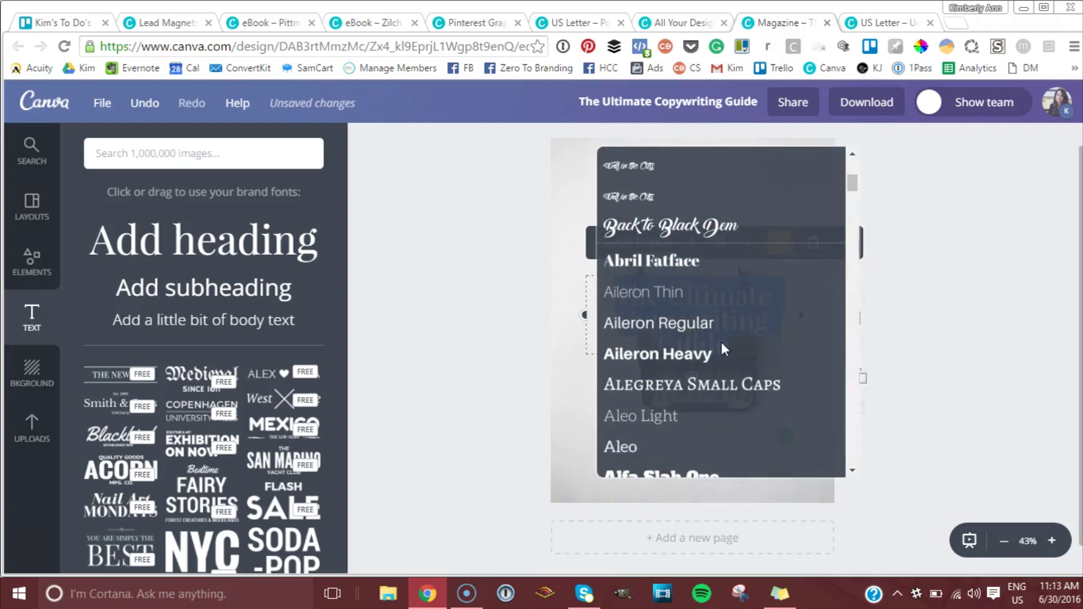
{"action": "scroll", "coordinate": [721, 342], "scroll_direction": "down", "scroll_amount": 10}
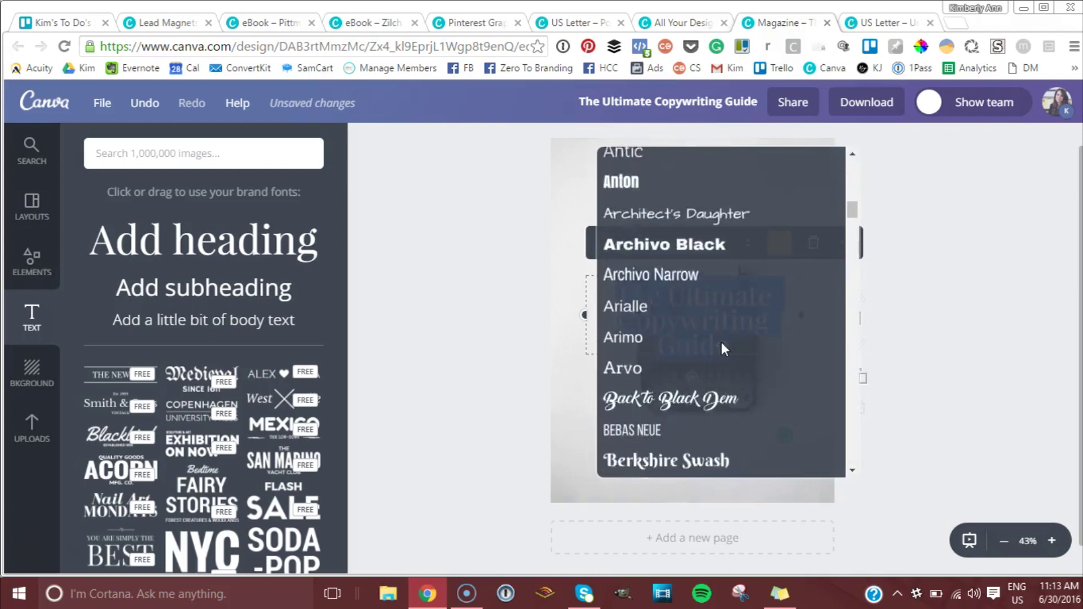
{"action": "scroll", "coordinate": [722, 342], "scroll_direction": "down", "scroll_amount": 8}
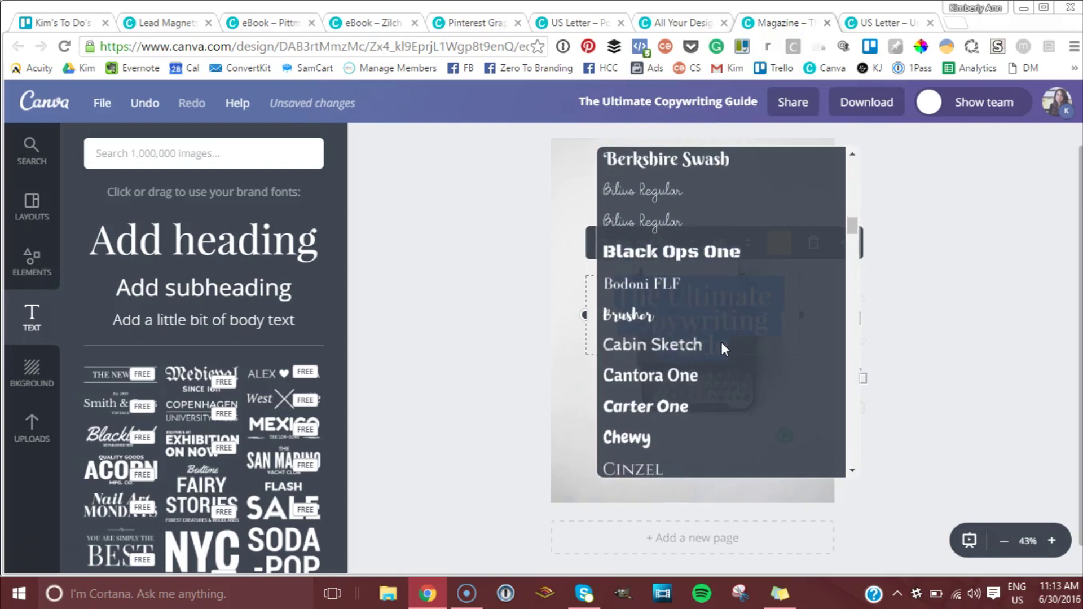
{"action": "scroll", "coordinate": [722, 342], "scroll_direction": "down", "scroll_amount": 1}
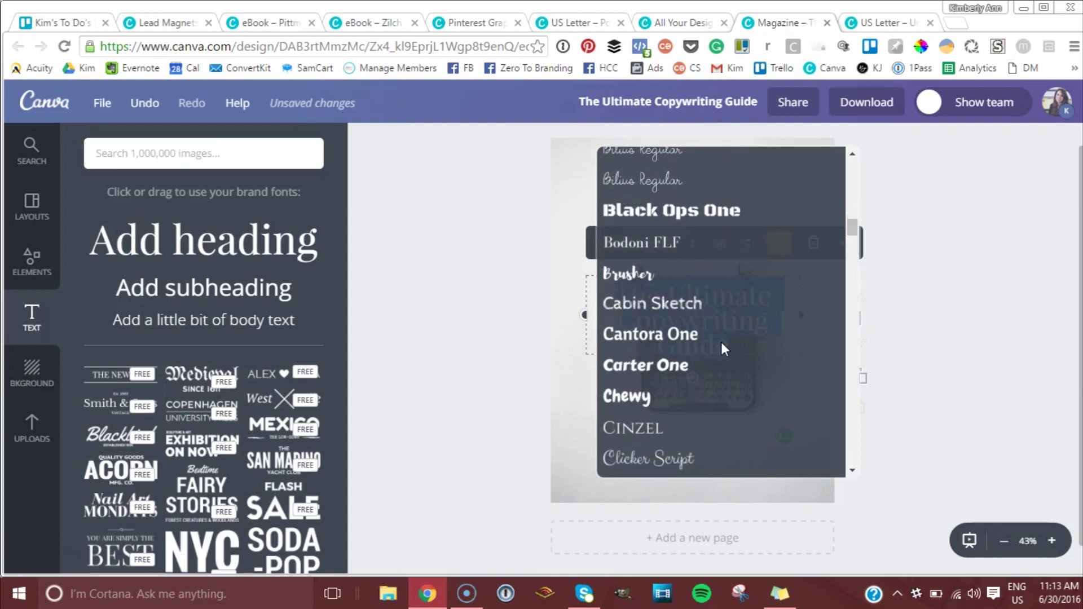
{"action": "scroll", "coordinate": [723, 342], "scroll_direction": "down", "scroll_amount": 8}
{"action": "scroll", "coordinate": [723, 342], "scroll_direction": "down", "scroll_amount": 13}
{"action": "scroll", "coordinate": [722, 342], "scroll_direction": "down", "scroll_amount": 9}
{"action": "scroll", "coordinate": [722, 342], "scroll_direction": "down", "scroll_amount": 10}
{"action": "scroll", "coordinate": [720, 344], "scroll_direction": "down", "scroll_amount": 5}
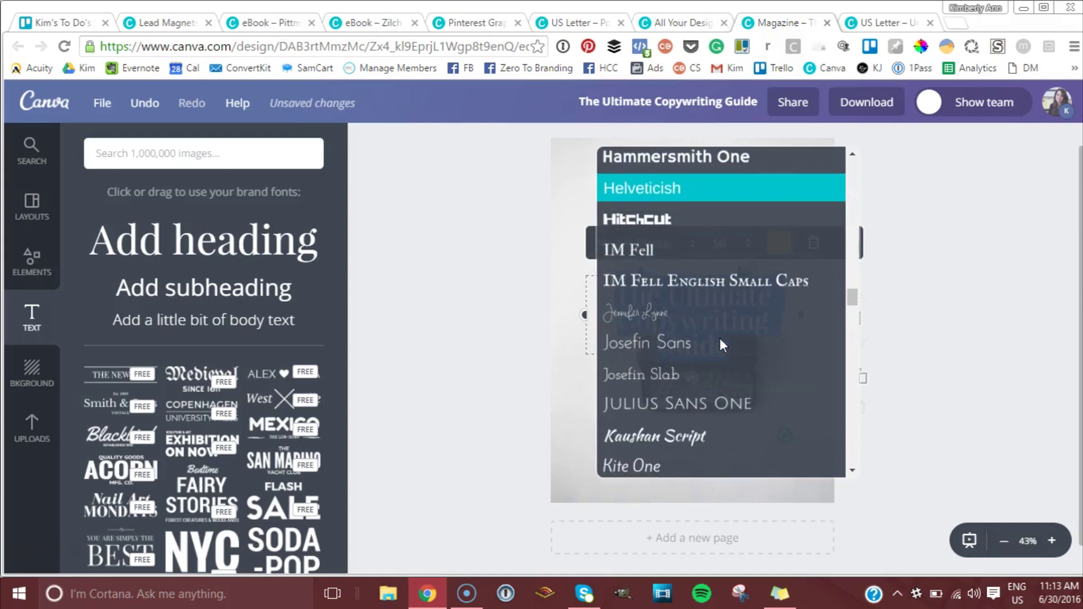
{"action": "scroll", "coordinate": [722, 344], "scroll_direction": "down", "scroll_amount": 7}
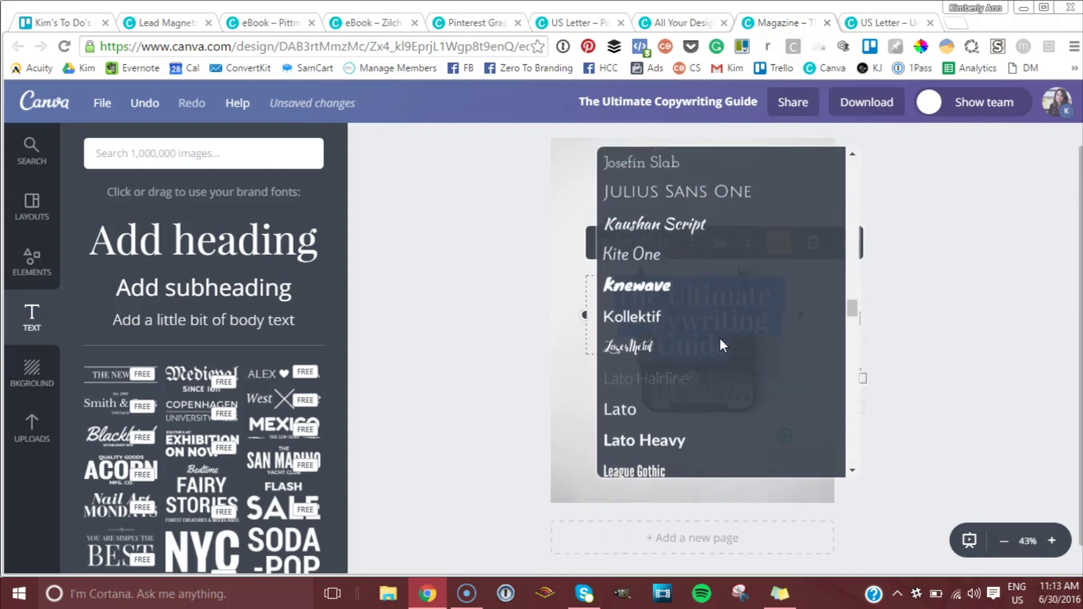
{"action": "scroll", "coordinate": [721, 340], "scroll_direction": "down", "scroll_amount": 8}
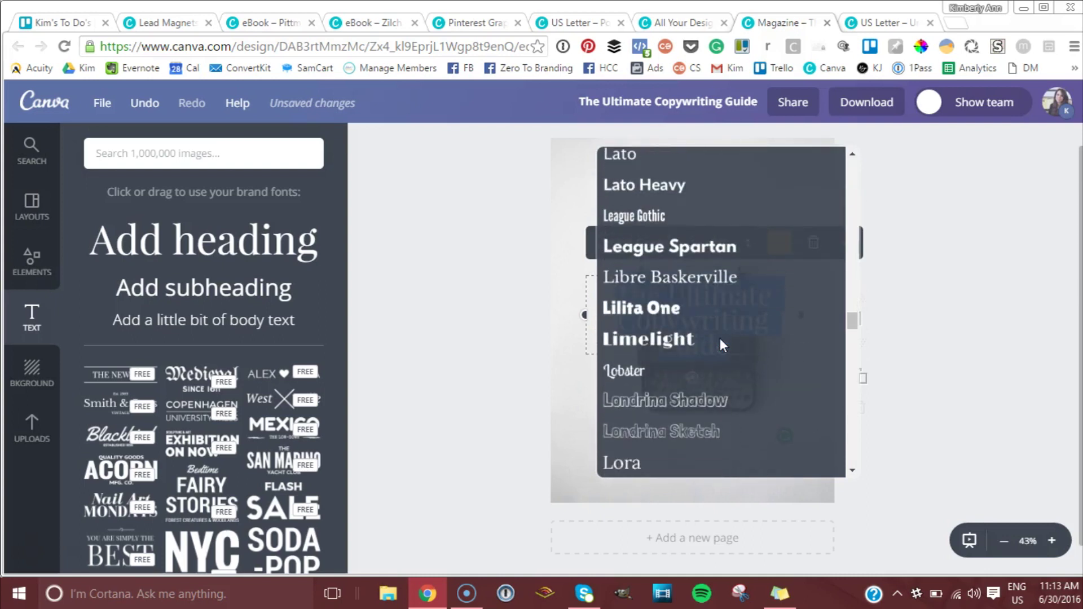
{"action": "scroll", "coordinate": [720, 341], "scroll_direction": "down", "scroll_amount": 18}
{"action": "scroll", "coordinate": [720, 342], "scroll_direction": "down", "scroll_amount": 8}
{"action": "scroll", "coordinate": [720, 341], "scroll_direction": "down", "scroll_amount": 5}
{"action": "scroll", "coordinate": [720, 338], "scroll_direction": "down", "scroll_amount": 1}
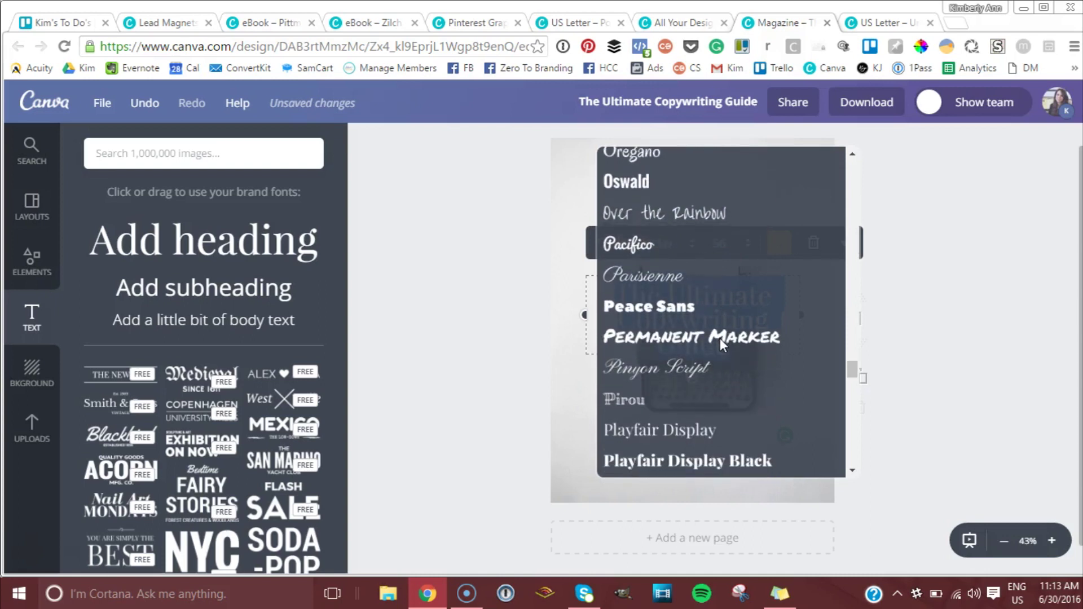
{"action": "left_click", "coordinate": [703, 335]}
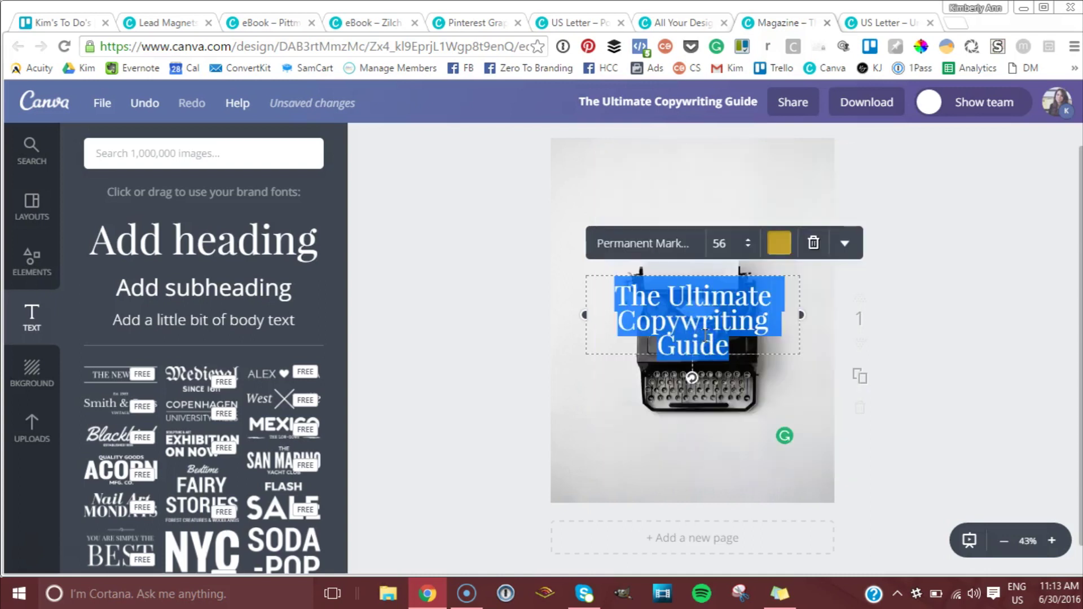
{"action": "left_click", "coordinate": [773, 337]}
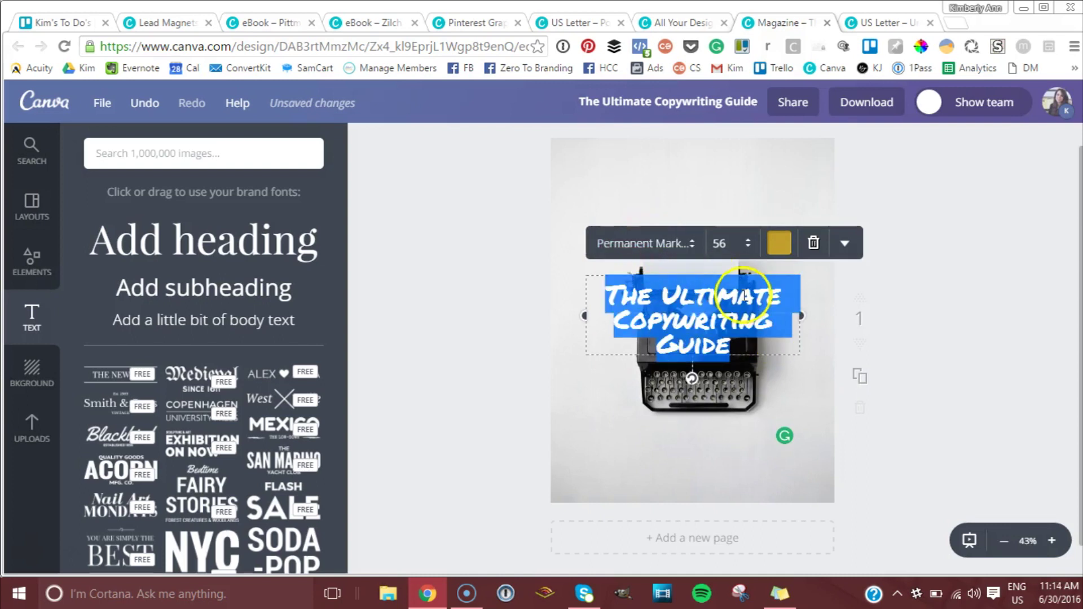
Set the title size to 80 and widen its text box.
{"action": "left_click", "coordinate": [734, 243]}
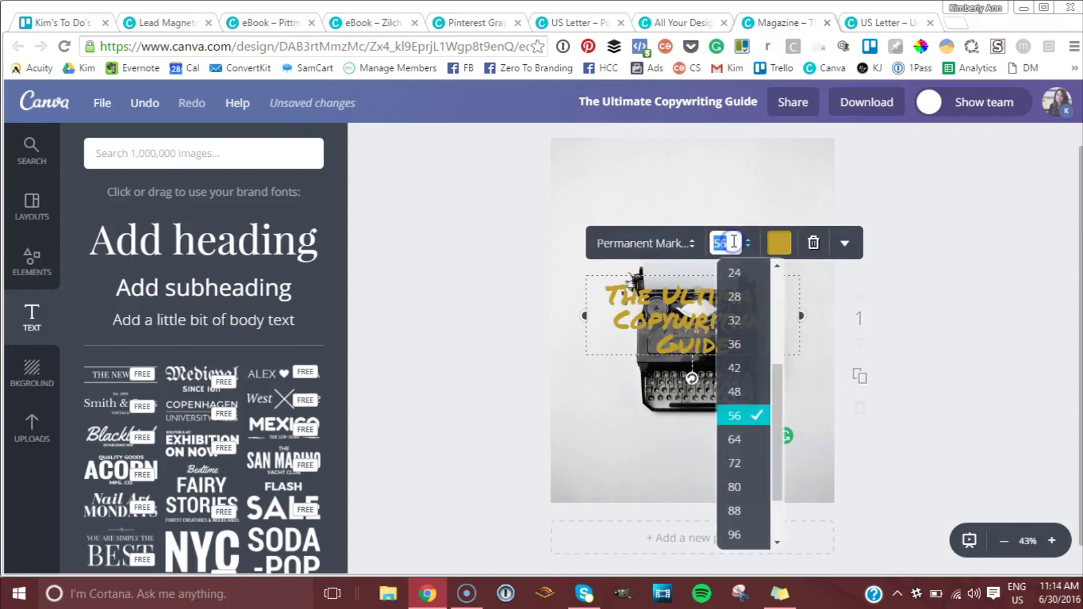
{"action": "left_click", "coordinate": [734, 487]}
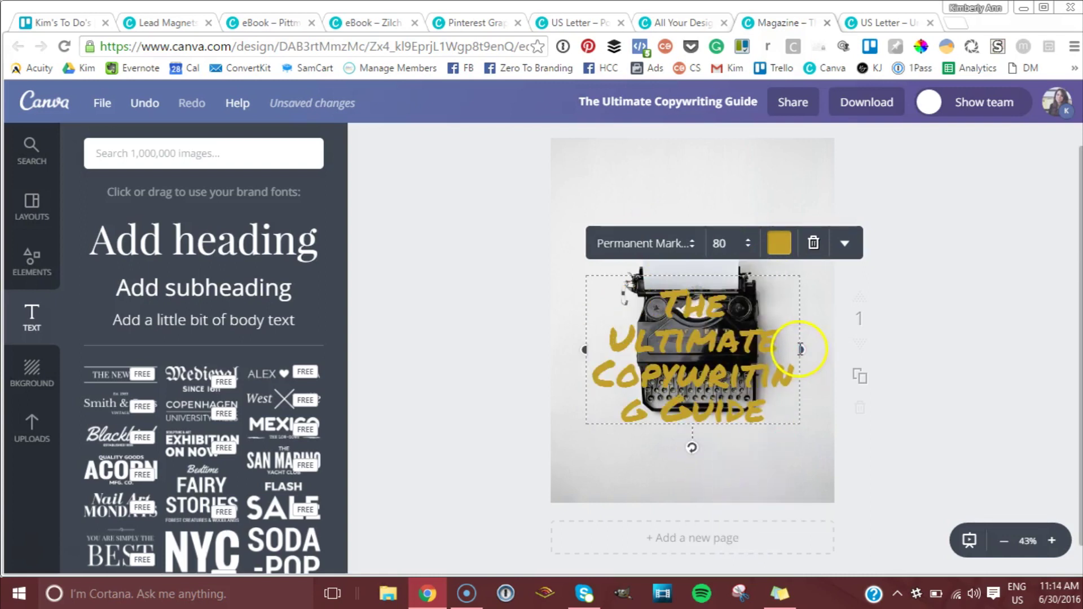
{"action": "left_click_drag", "start_coordinate": [801, 349], "coordinate": [821, 349]}
Recolour the title cyan after trying yellow and orange.
{"action": "left_click", "coordinate": [782, 248]}
{"action": "left_click", "coordinate": [773, 495]}
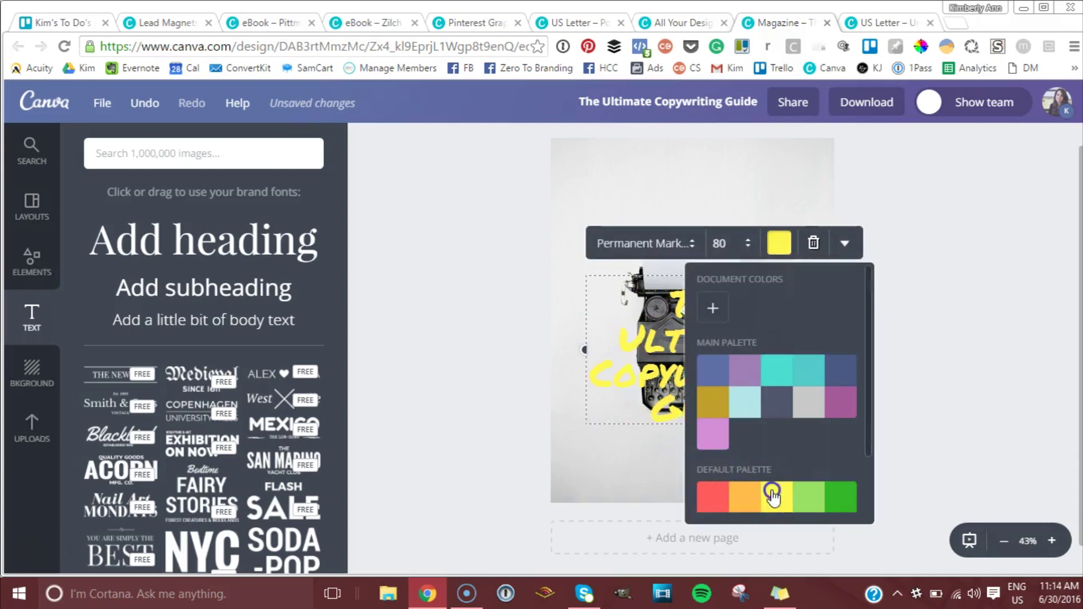
{"action": "left_click", "coordinate": [756, 495]}
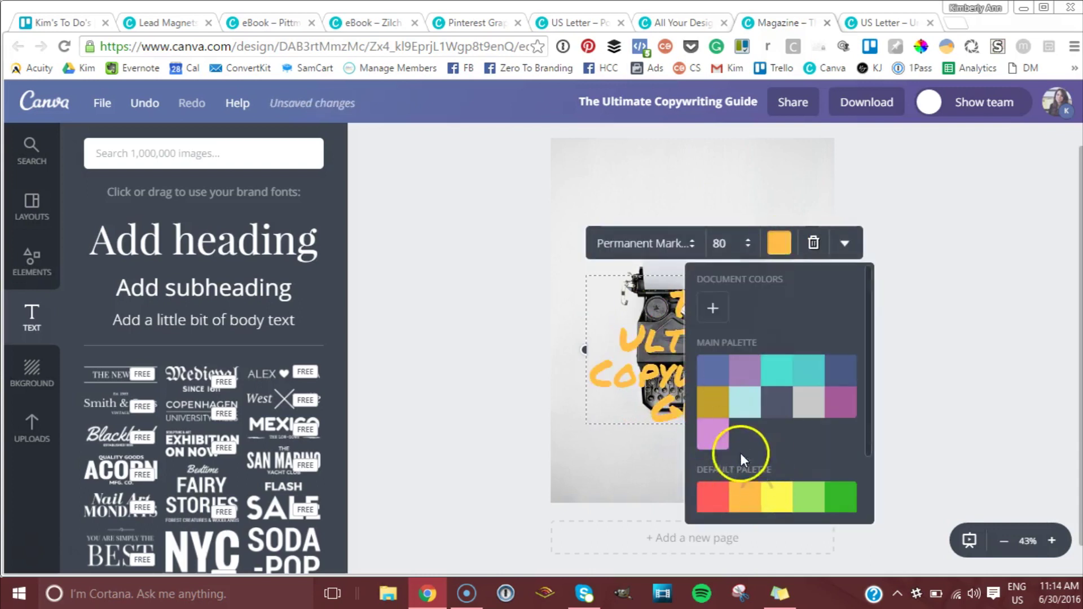
{"action": "scroll", "coordinate": [763, 398], "scroll_direction": "down", "scroll_amount": 3}
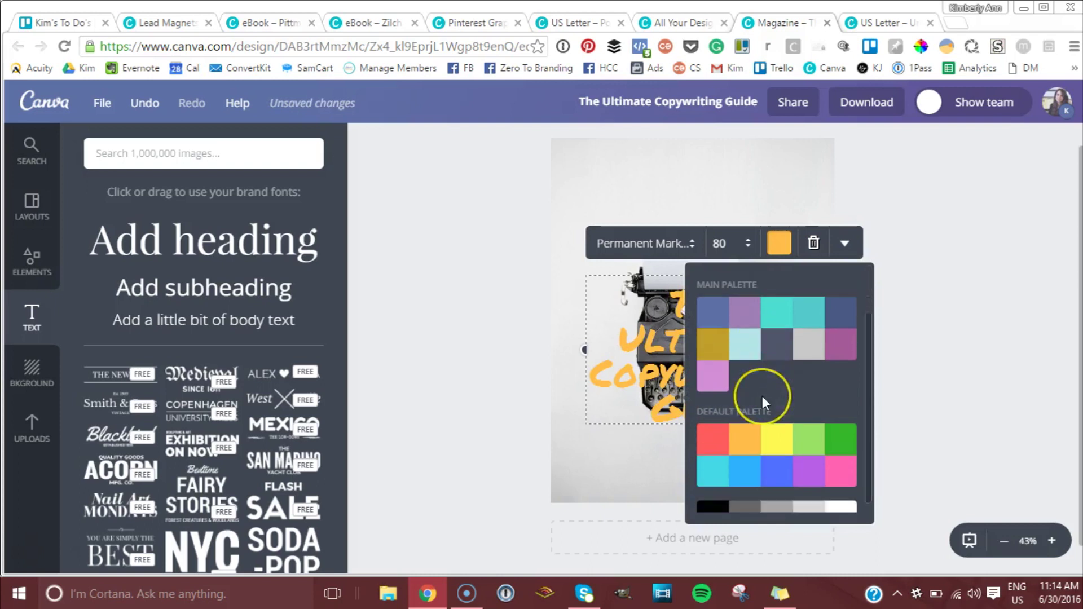
{"action": "left_click", "coordinate": [723, 454]}
{"action": "left_click", "coordinate": [1049, 270]}
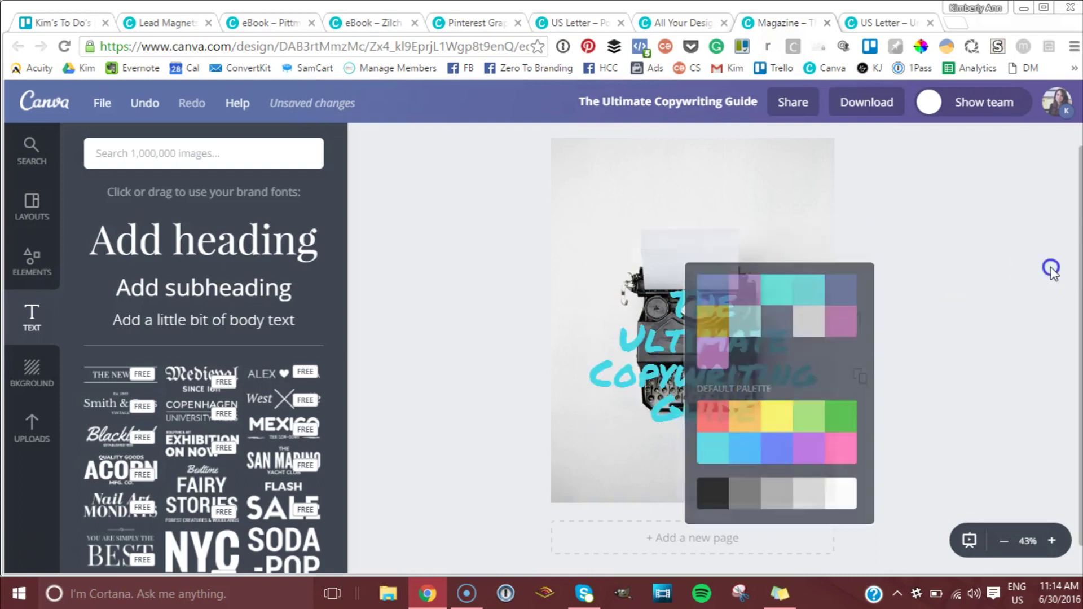
Move the title up onto the typewriter's paper and check its placement.
{"action": "left_click_drag", "start_coordinate": [698, 343], "coordinate": [690, 286]}
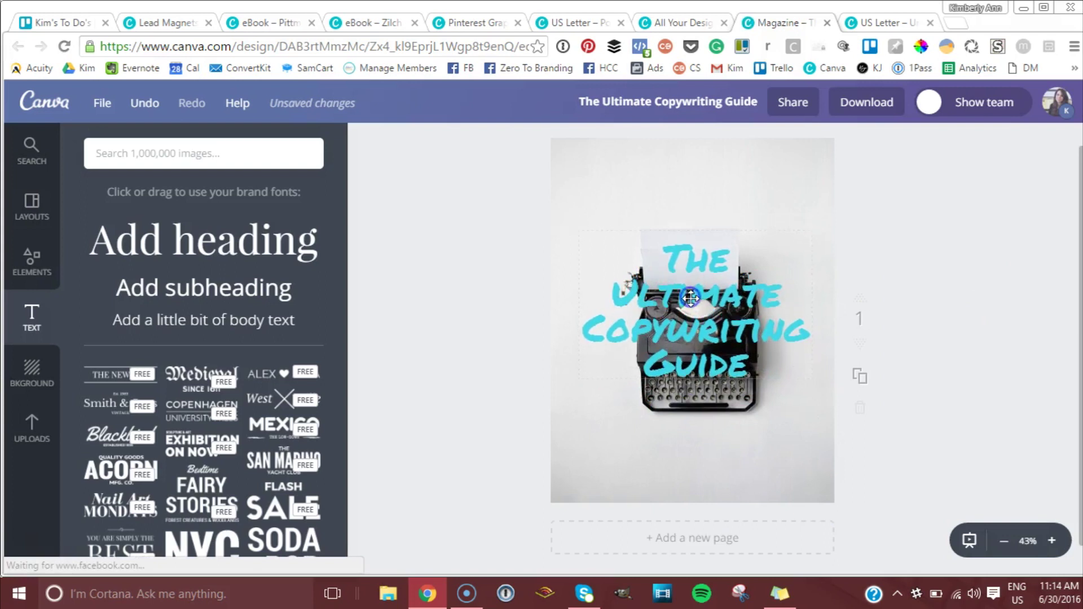
{"action": "left_click", "coordinate": [691, 298]}
{"action": "left_click", "coordinate": [946, 209]}
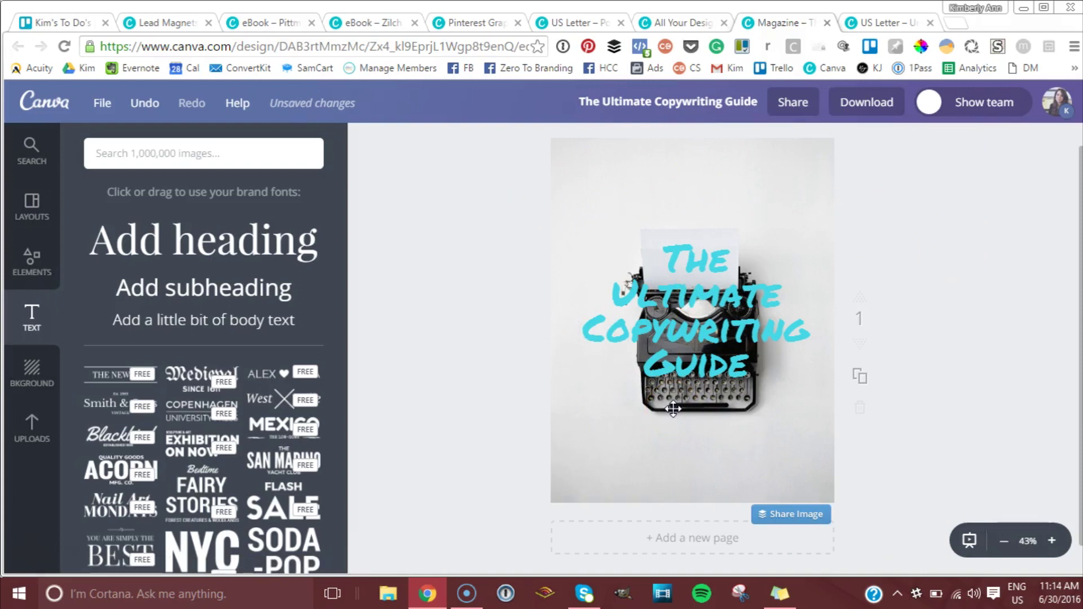
{"action": "left_click", "coordinate": [630, 265]}
{"action": "left_click", "coordinate": [666, 348]}
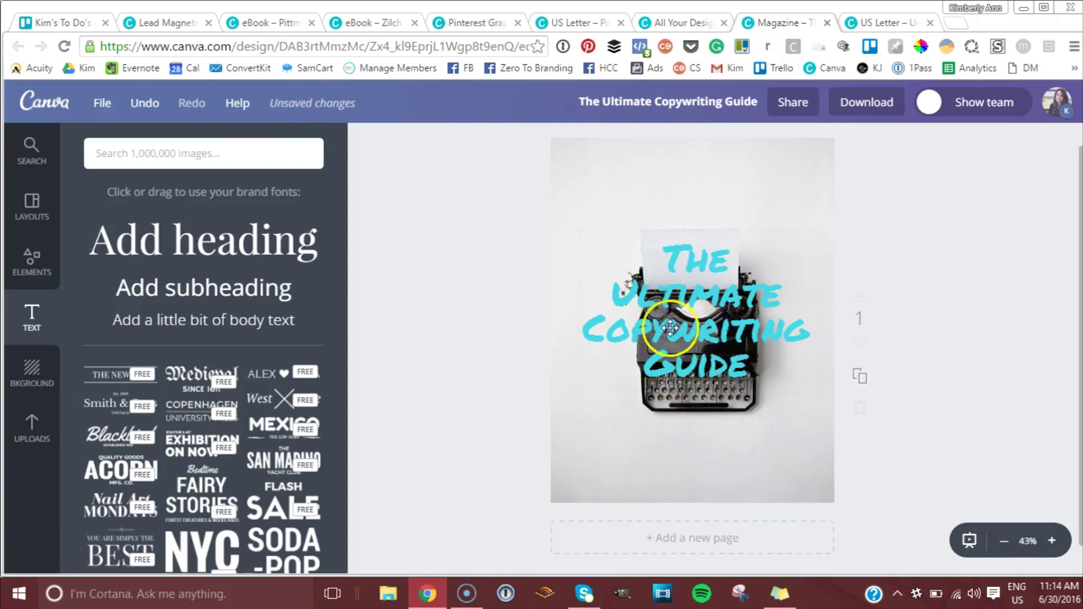
{"action": "left_click", "coordinate": [668, 367]}
{"action": "left_click", "coordinate": [710, 304]}
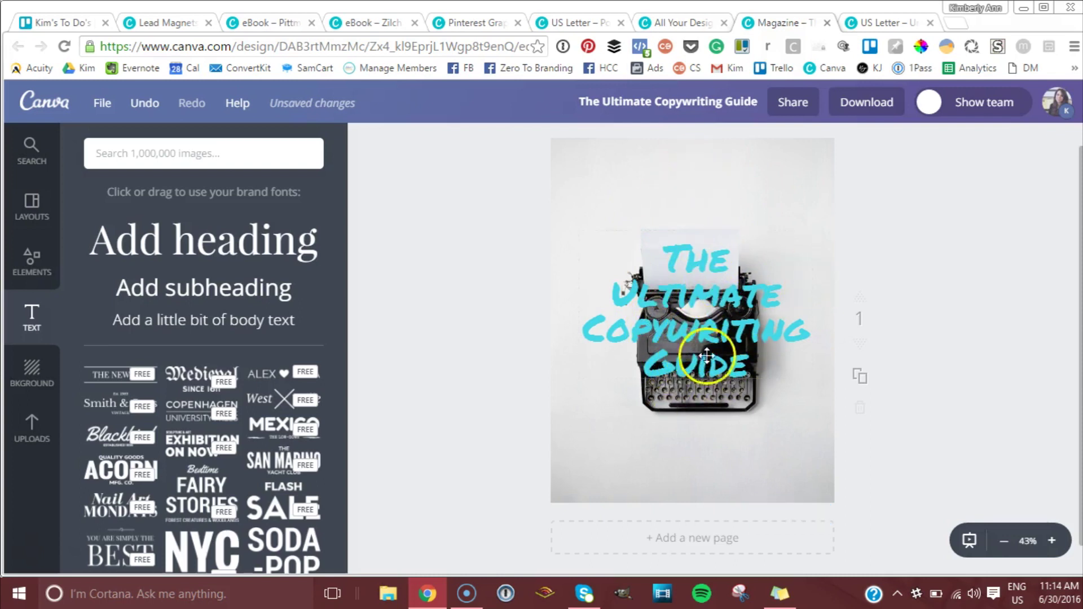
Add a square shape and stretch it to cover the whole cover page.
{"action": "left_click", "coordinate": [25, 256]}
{"action": "left_click", "coordinate": [139, 348]}
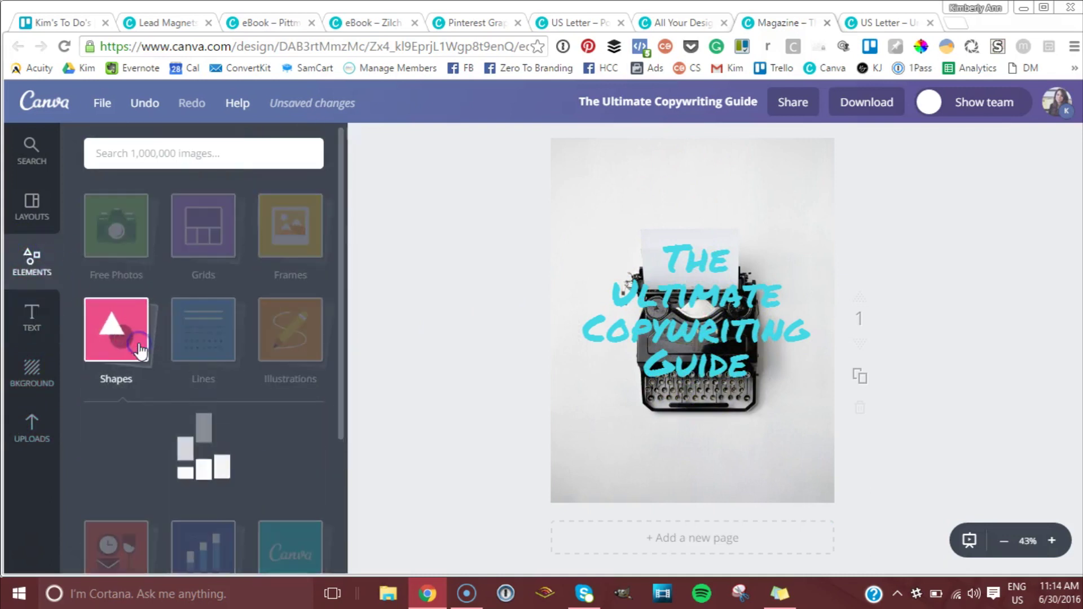
{"action": "left_click", "coordinate": [129, 462]}
{"action": "left_click_drag", "start_coordinate": [129, 462], "coordinate": [690, 289]}
{"action": "left_click_drag", "start_coordinate": [673, 192], "coordinate": [641, 137]}
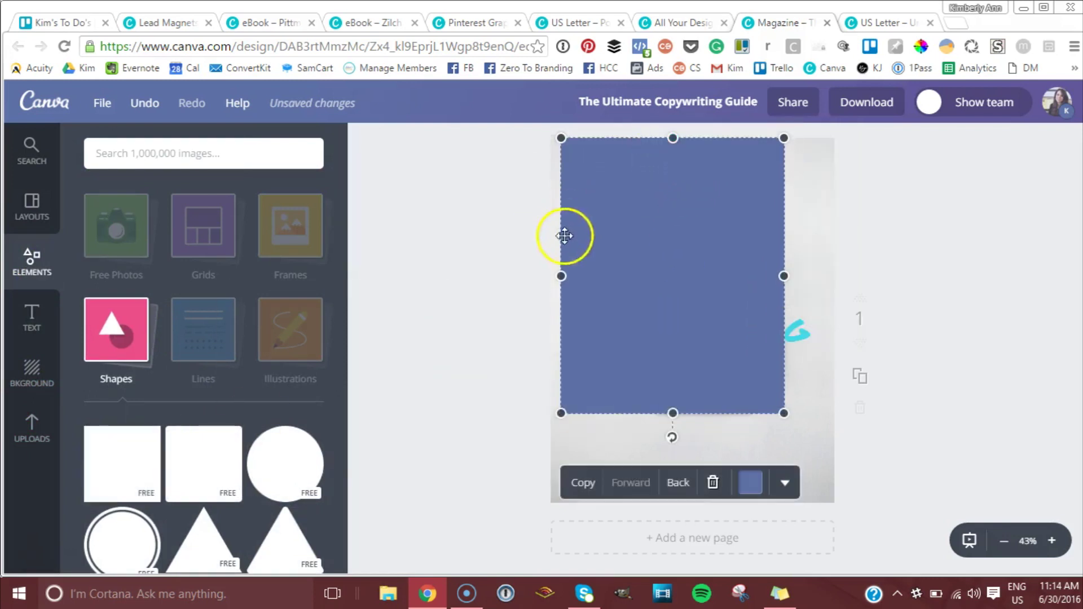
{"action": "left_click_drag", "start_coordinate": [561, 275], "coordinate": [533, 276]}
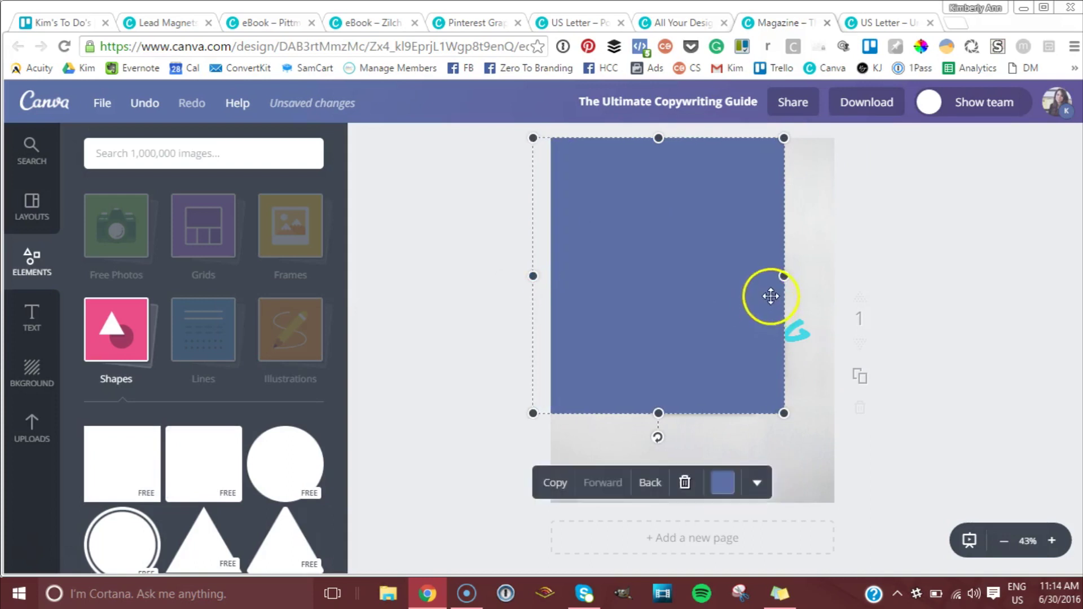
{"action": "left_click_drag", "start_coordinate": [780, 284], "coordinate": [831, 284]}
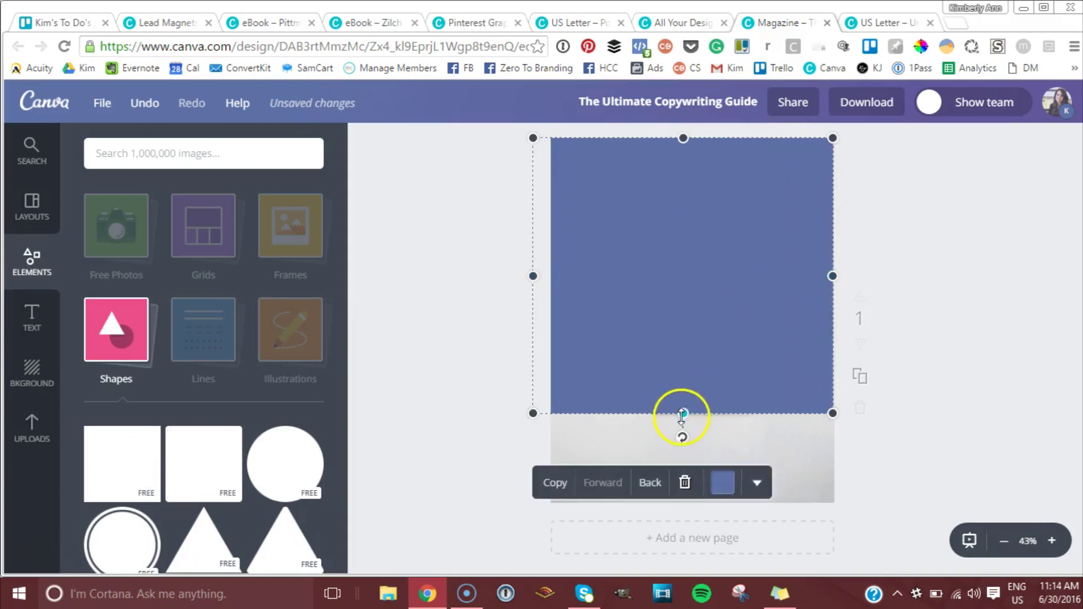
{"action": "left_click_drag", "start_coordinate": [682, 415], "coordinate": [688, 504]}
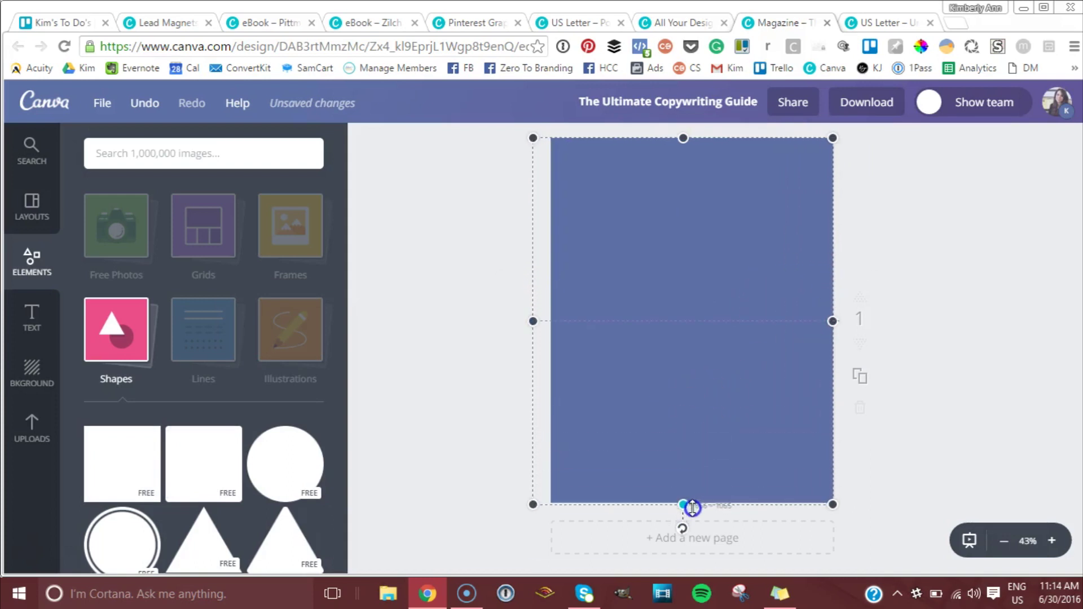
Make the rectangle white at 83 transparency and widen it to the right edge.
{"action": "left_click", "coordinate": [726, 539]}
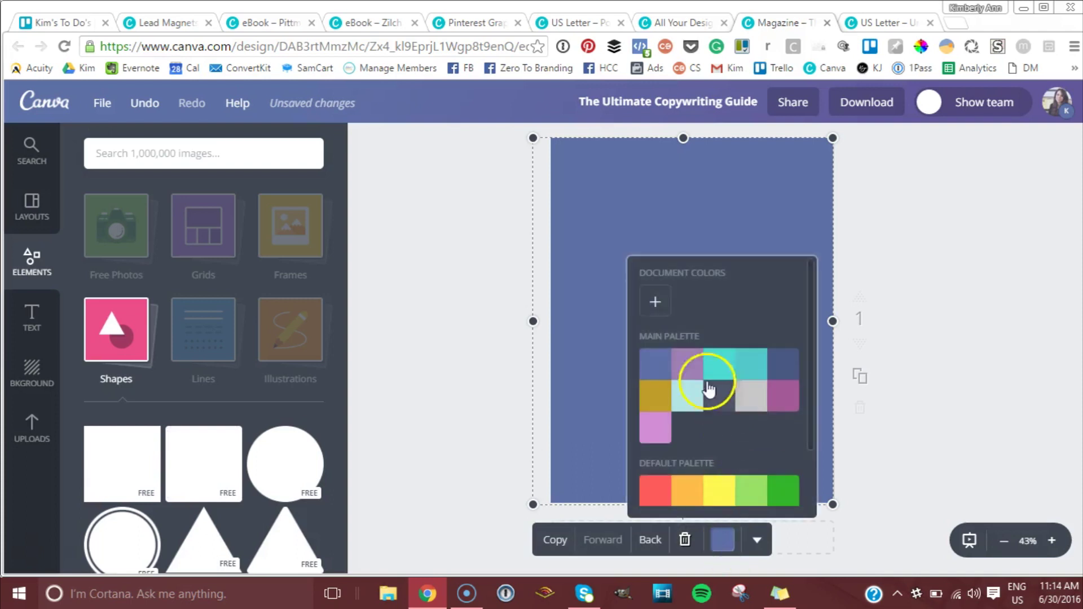
{"action": "scroll", "coordinate": [688, 384], "scroll_direction": "down", "scroll_amount": 2}
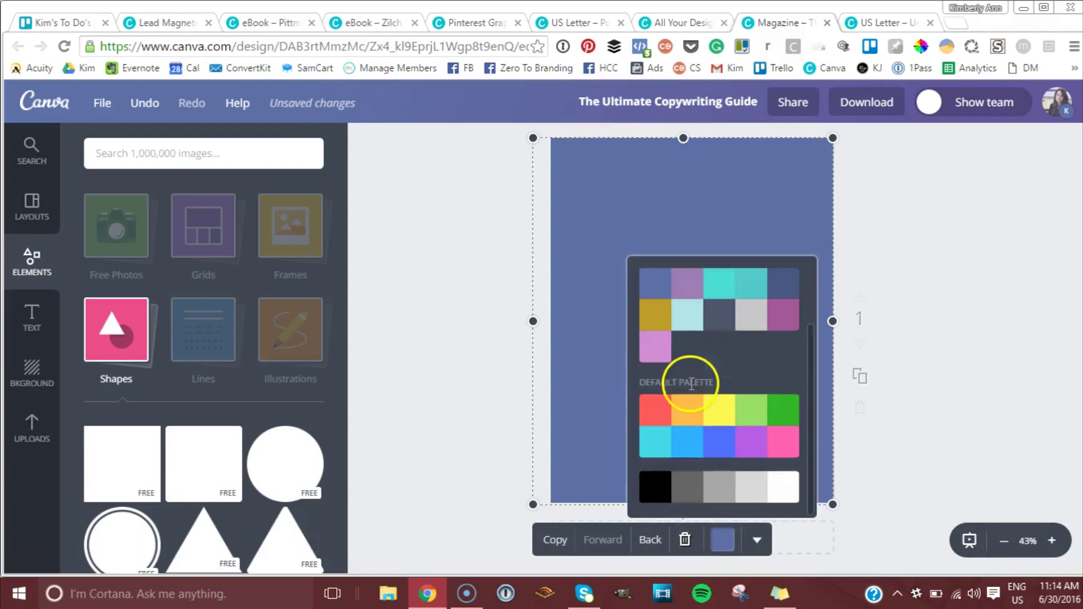
{"action": "left_click", "coordinate": [782, 489]}
{"action": "left_click", "coordinate": [762, 541]}
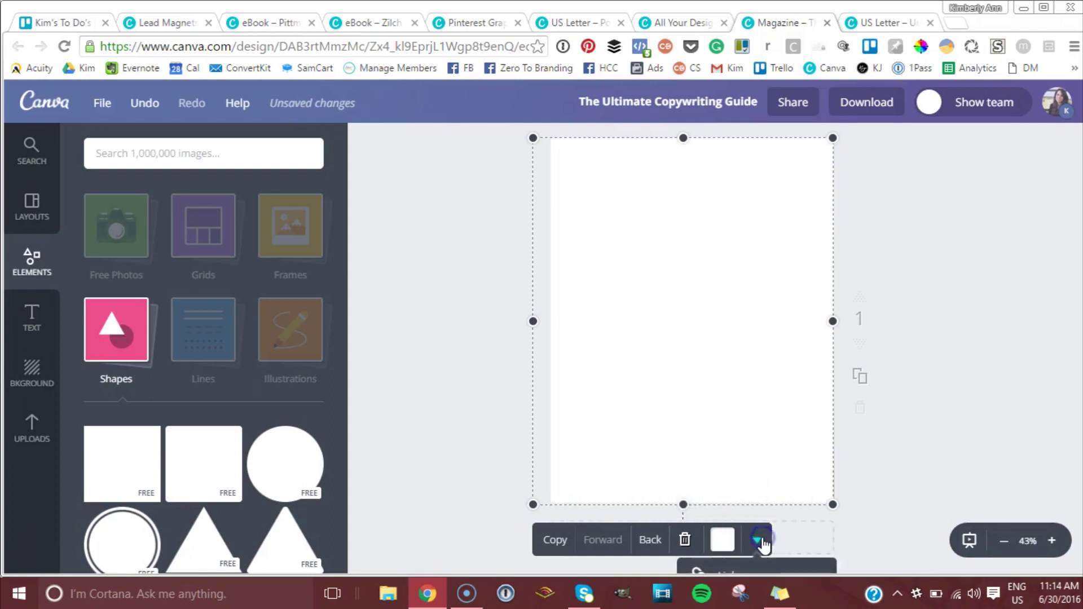
{"action": "scroll", "coordinate": [763, 543], "scroll_direction": "down", "scroll_amount": 1}
{"action": "left_click", "coordinate": [758, 571]}
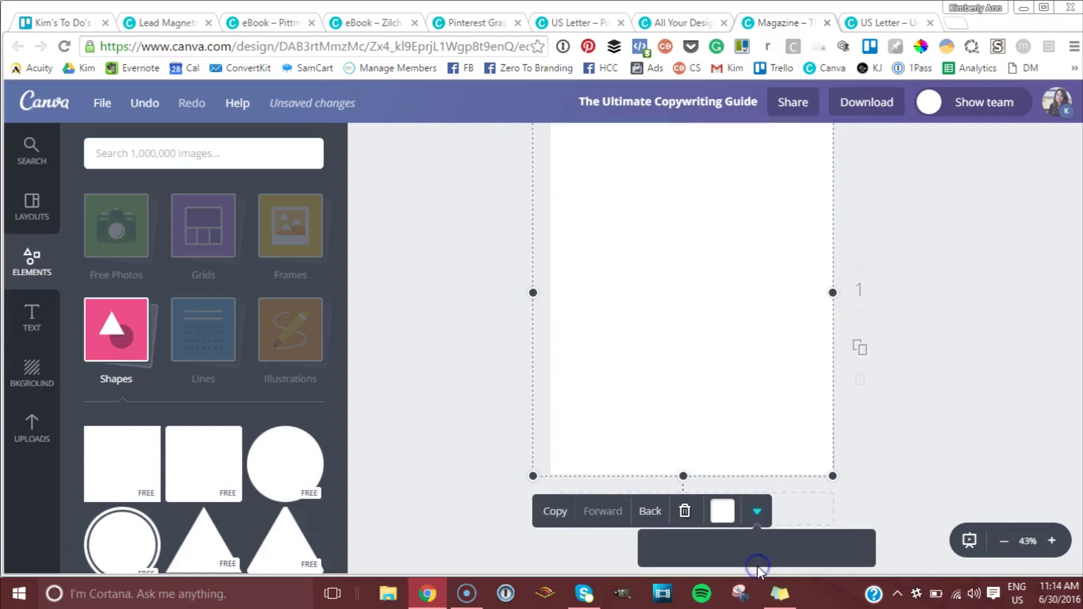
{"action": "left_click_drag", "start_coordinate": [828, 551], "coordinate": [800, 557]}
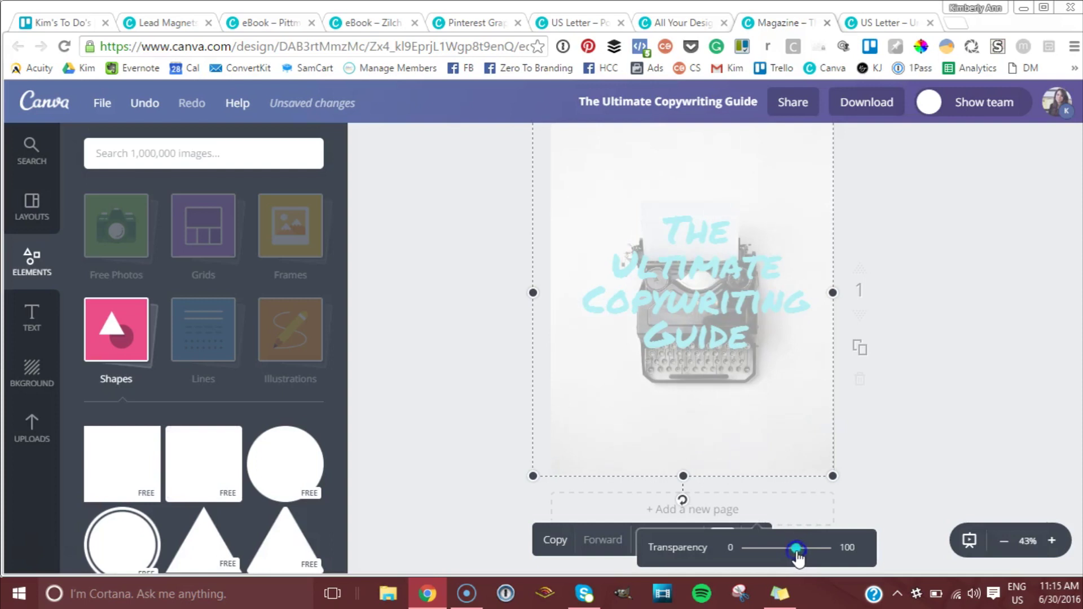
{"action": "left_click", "coordinate": [906, 489]}
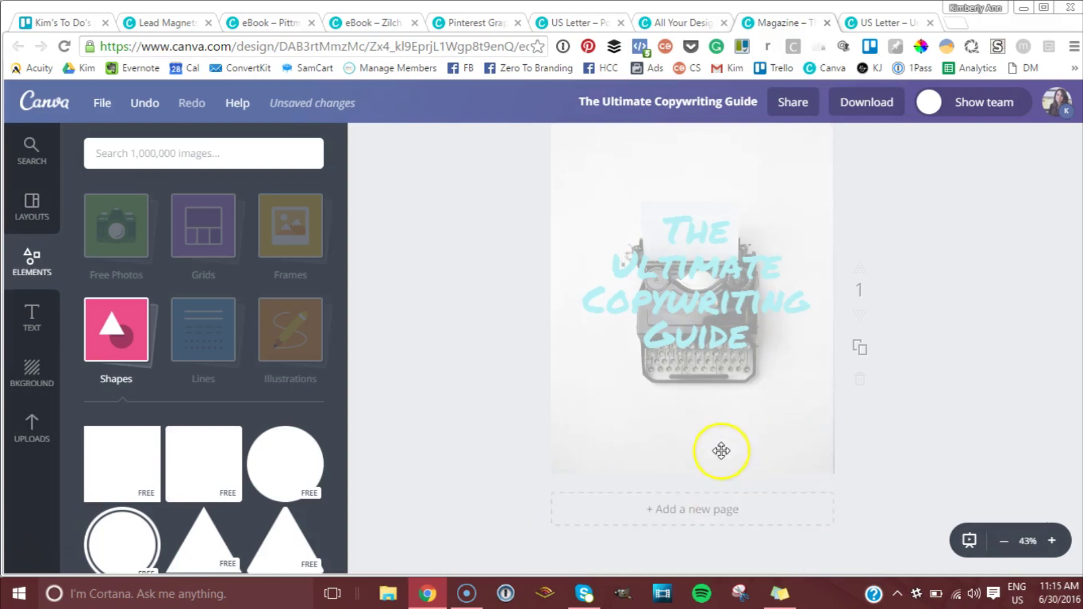
{"action": "left_click", "coordinate": [721, 450]}
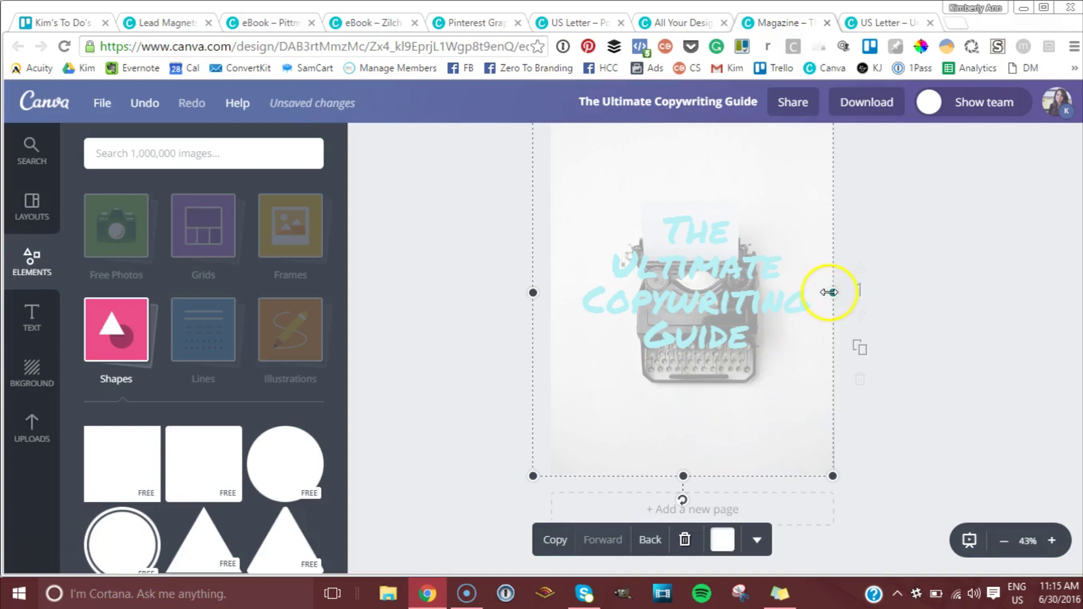
{"action": "left_click_drag", "start_coordinate": [832, 293], "coordinate": [844, 294]}
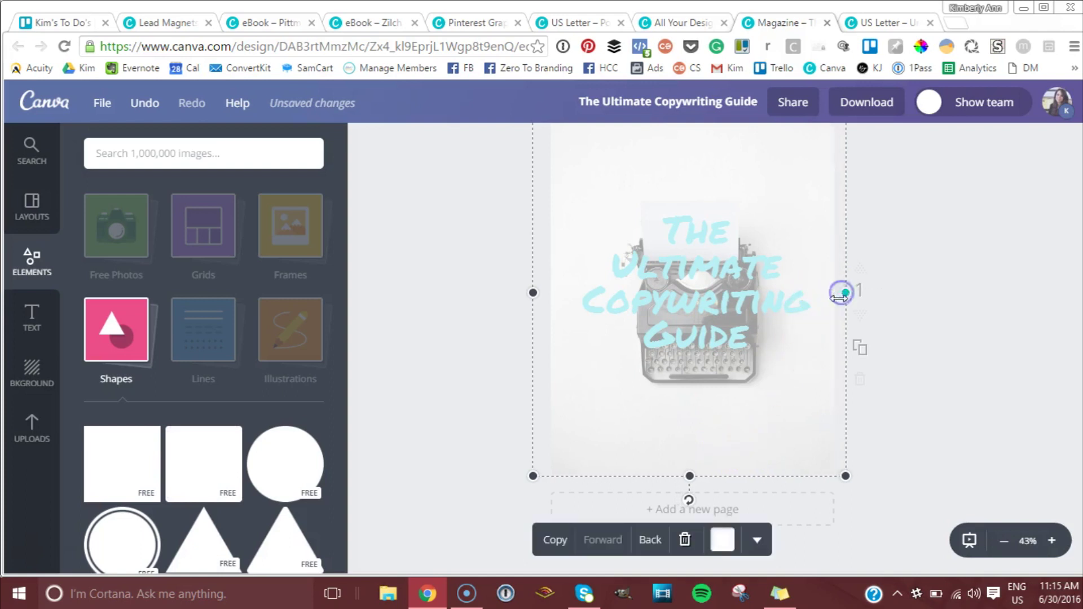
Send the rectangle behind the title and try yellow, orange and black on the title text.
{"action": "left_click", "coordinate": [649, 542]}
{"action": "left_click", "coordinate": [1010, 237]}
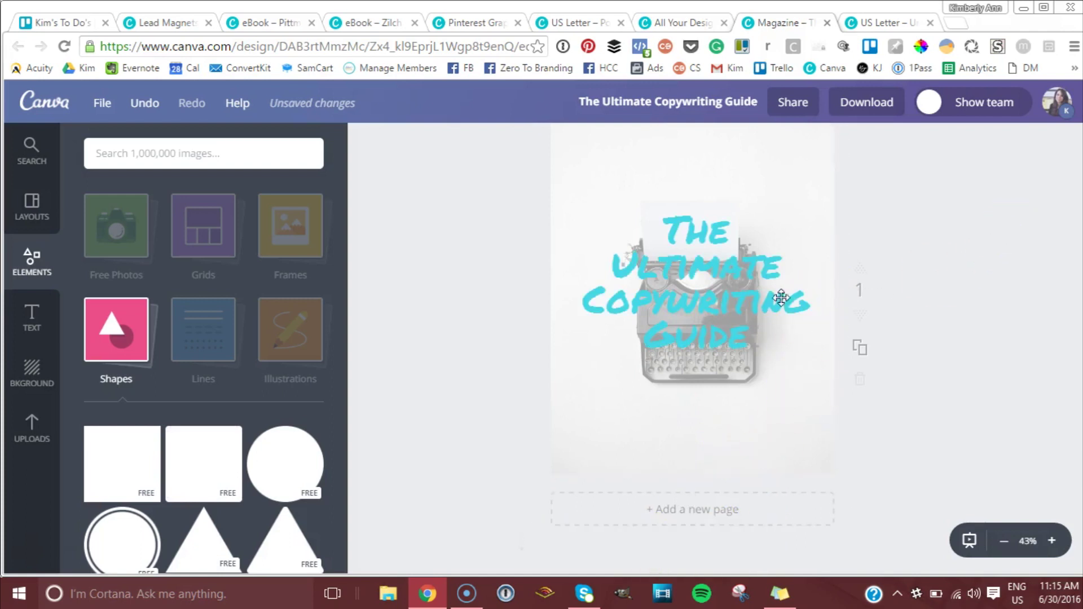
{"action": "left_click", "coordinate": [671, 316]}
{"action": "left_click", "coordinate": [773, 172]}
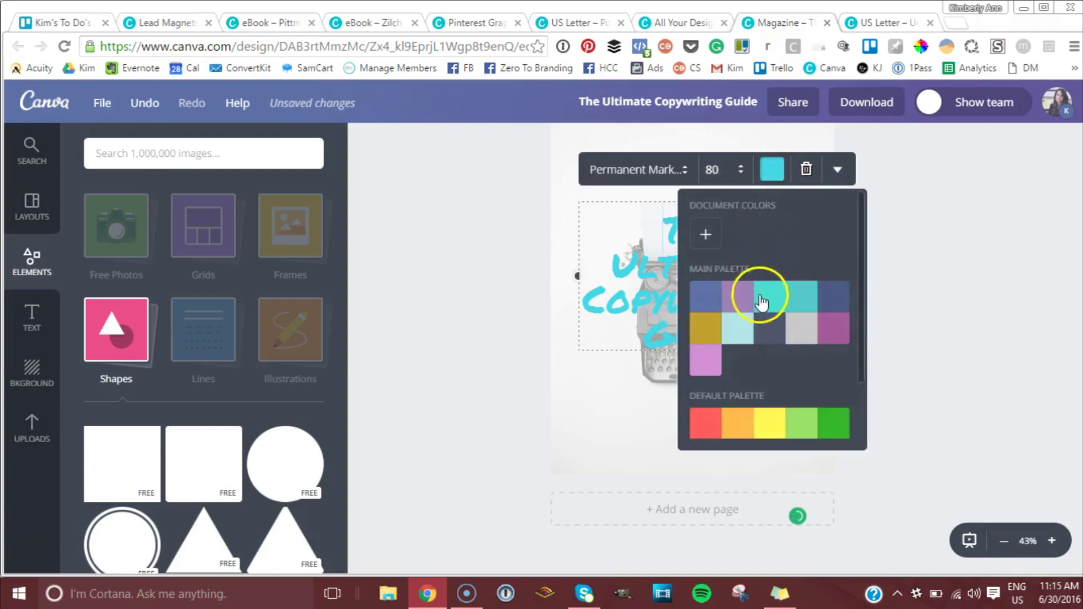
{"action": "scroll", "coordinate": [773, 337], "scroll_direction": "down", "scroll_amount": 2}
{"action": "scroll", "coordinate": [773, 338], "scroll_direction": "down", "scroll_amount": 1}
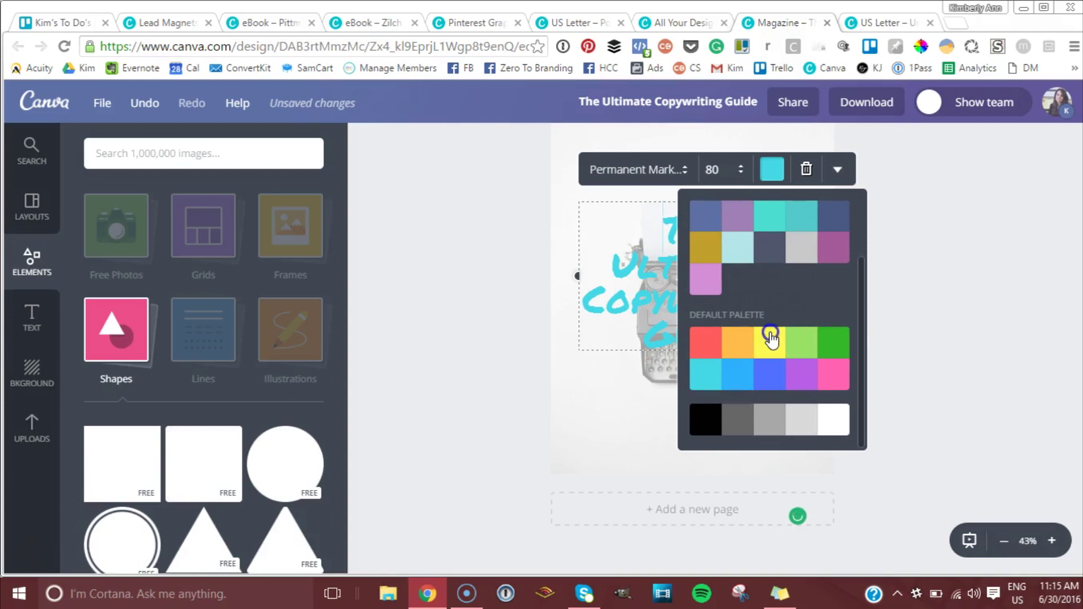
{"action": "left_click", "coordinate": [771, 338]}
{"action": "left_click", "coordinate": [748, 341]}
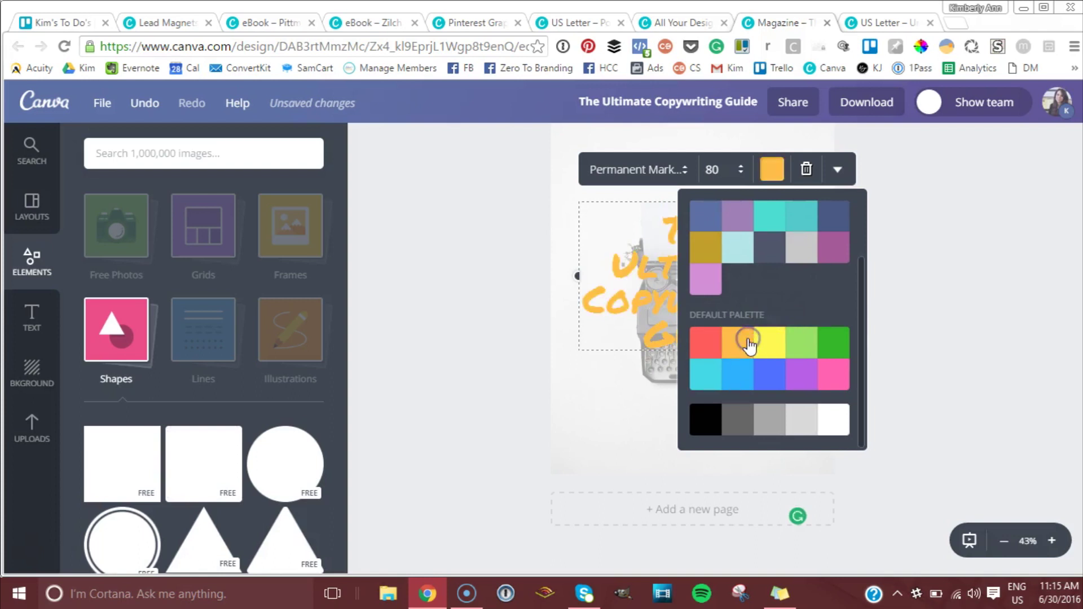
{"action": "left_click", "coordinate": [705, 420]}
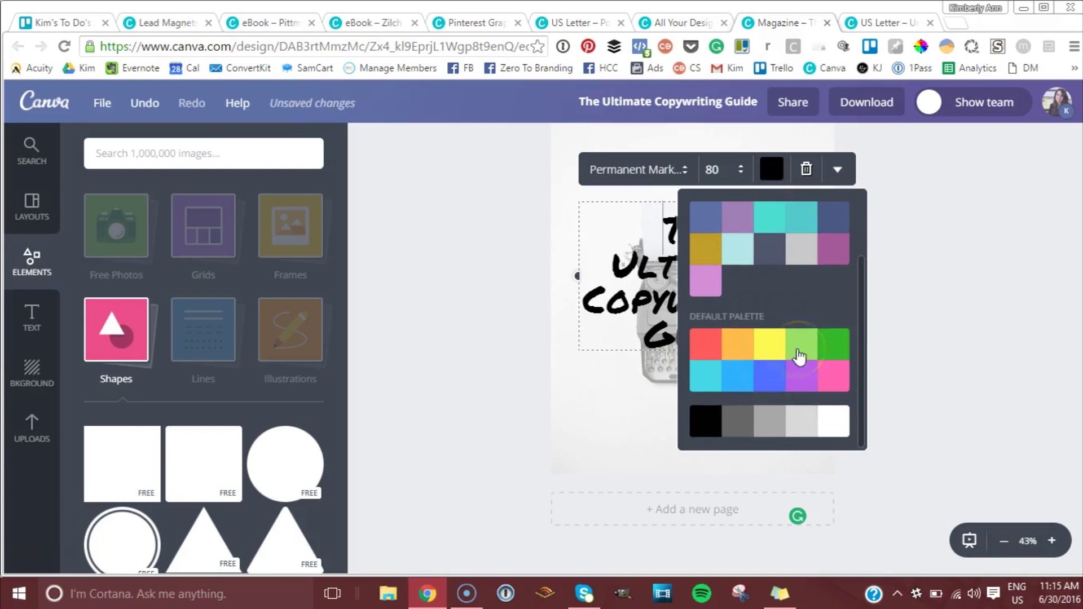
Try light green and dark green on the title before returning it to yellow.
{"action": "scroll", "coordinate": [795, 350], "scroll_direction": "up", "scroll_amount": 3}
{"action": "scroll", "coordinate": [797, 354], "scroll_direction": "down", "scroll_amount": 3}
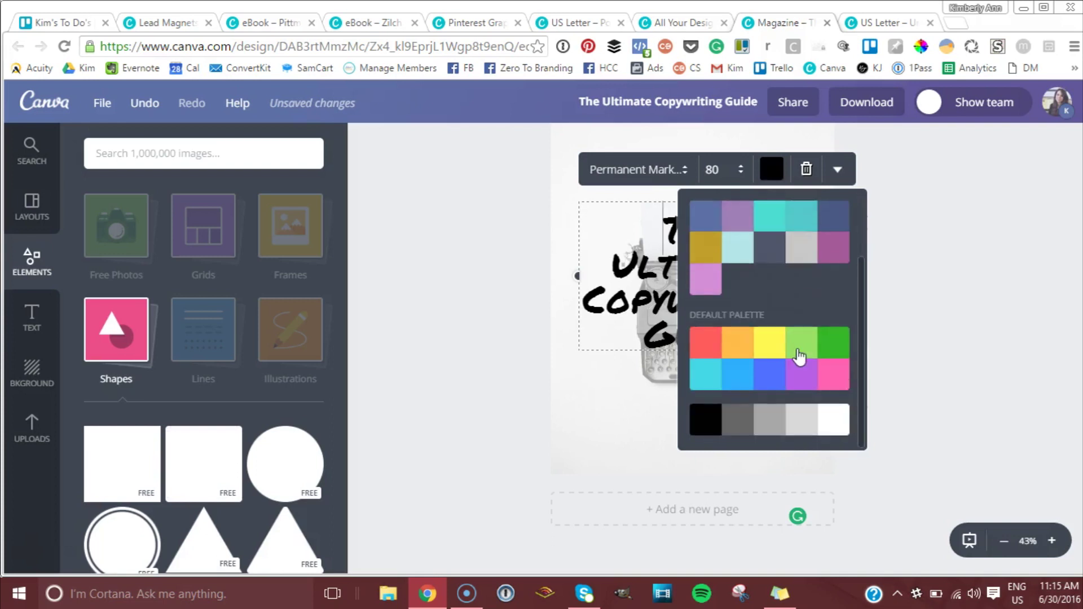
{"action": "left_click", "coordinate": [800, 356]}
{"action": "left_click", "coordinate": [827, 353]}
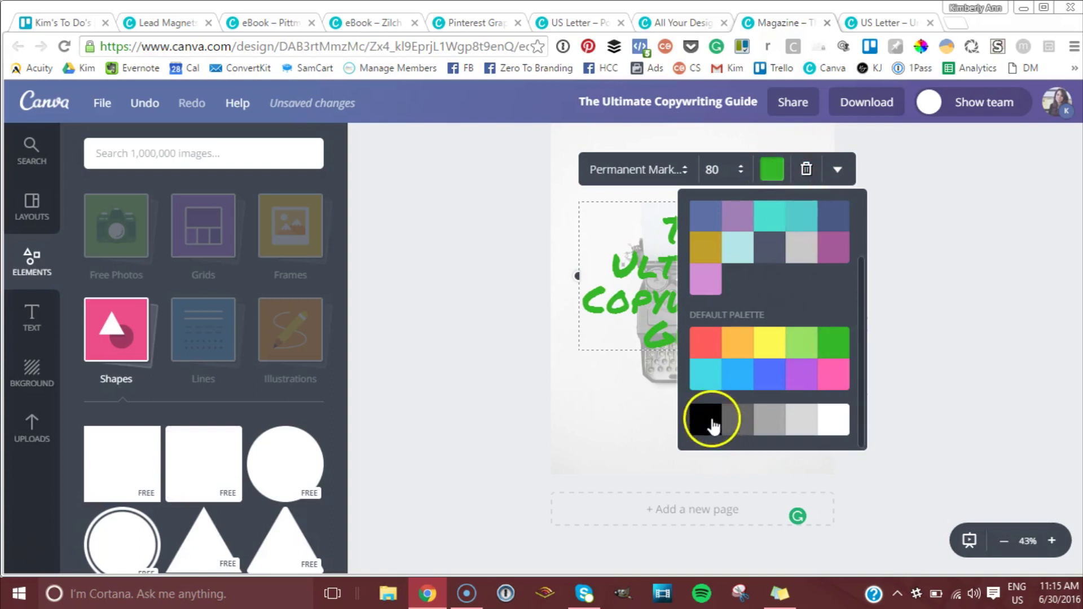
{"action": "left_click", "coordinate": [762, 344]}
{"action": "left_click", "coordinate": [774, 170]}
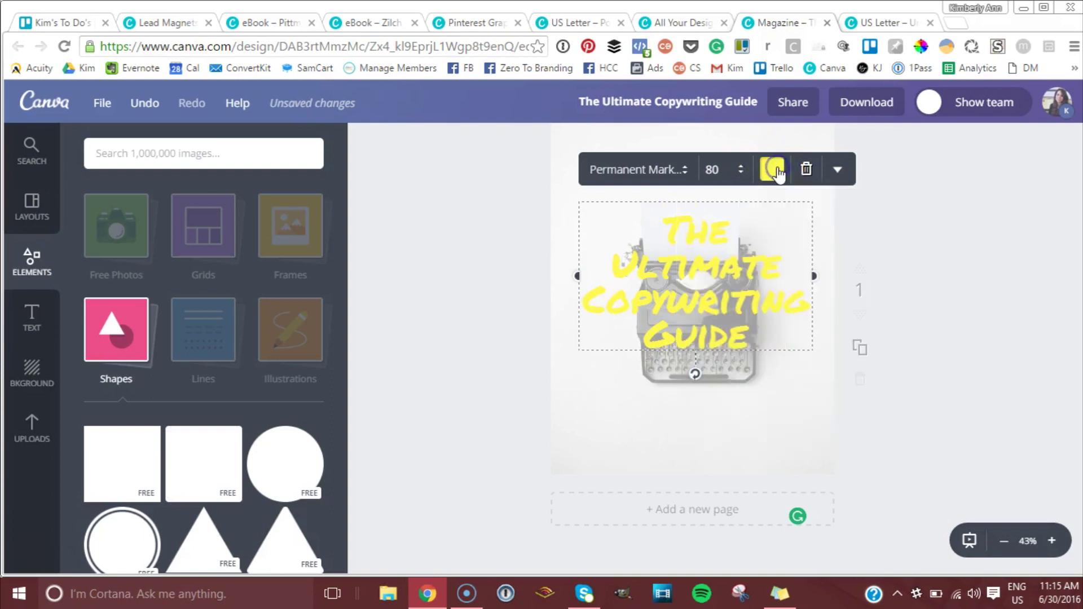
Save a custom golden shade as a document colour and make the title bright yellow.
{"action": "left_click", "coordinate": [773, 169]}
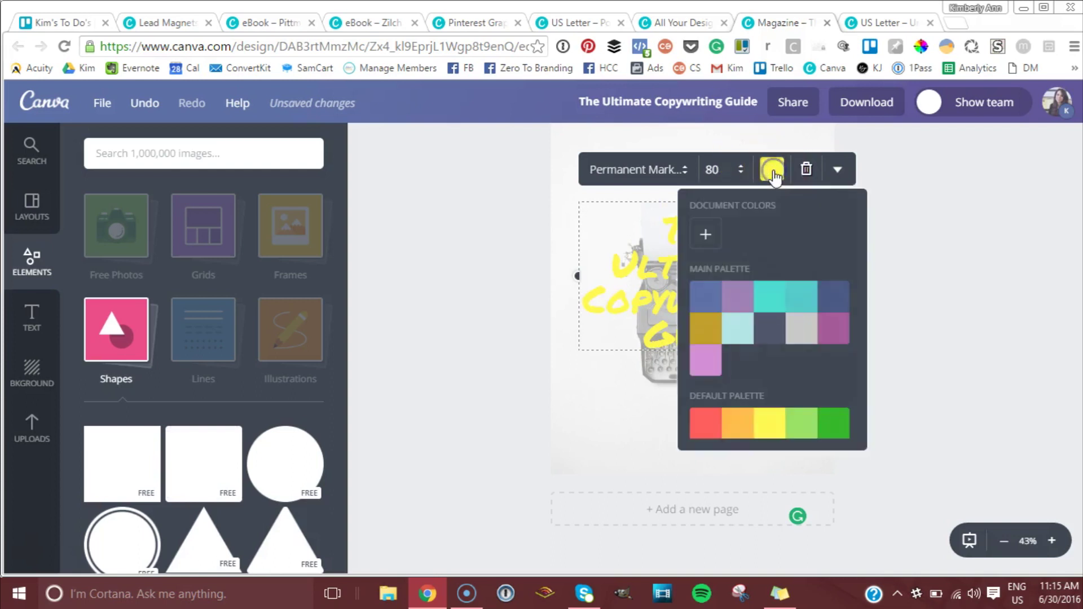
{"action": "left_click", "coordinate": [705, 233]}
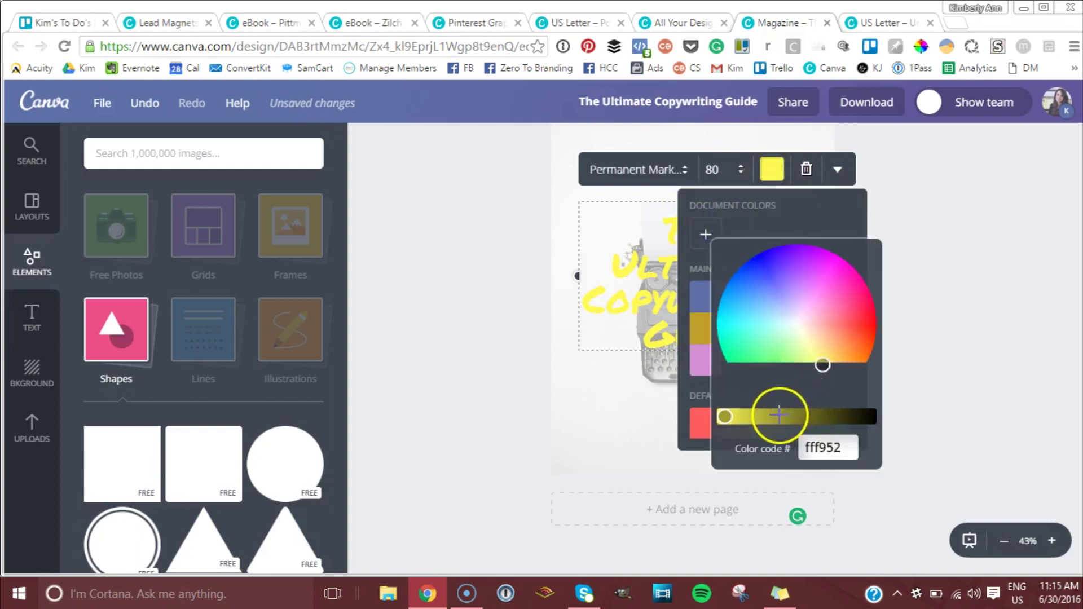
{"action": "left_click", "coordinate": [777, 416]}
{"action": "left_click_drag", "start_coordinate": [778, 416], "coordinate": [758, 416]}
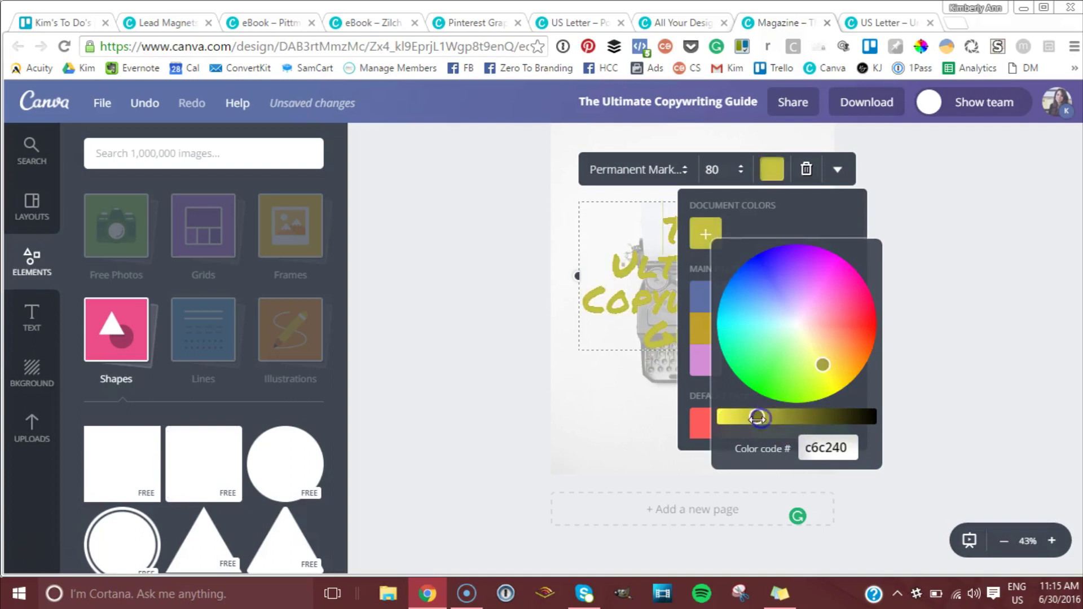
{"action": "mouse_move", "coordinate": [826, 364]}
{"action": "left_mouse_down"}
{"action": "mouse_move", "coordinate": [847, 353]}
{"action": "mouse_move", "coordinate": [839, 370]}
{"action": "left_mouse_up"}
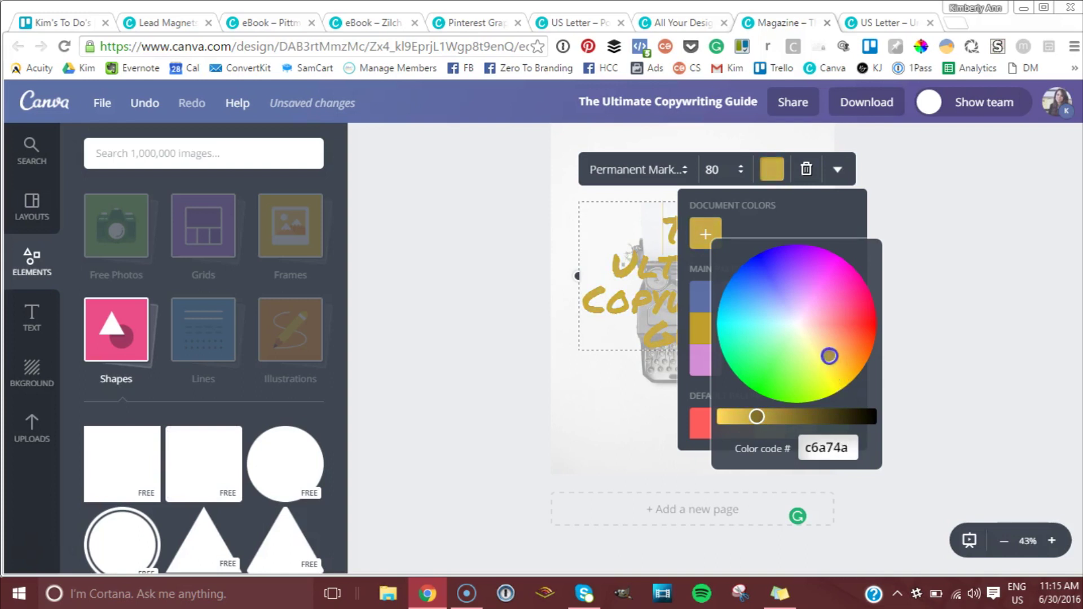
{"action": "left_click", "coordinate": [740, 214]}
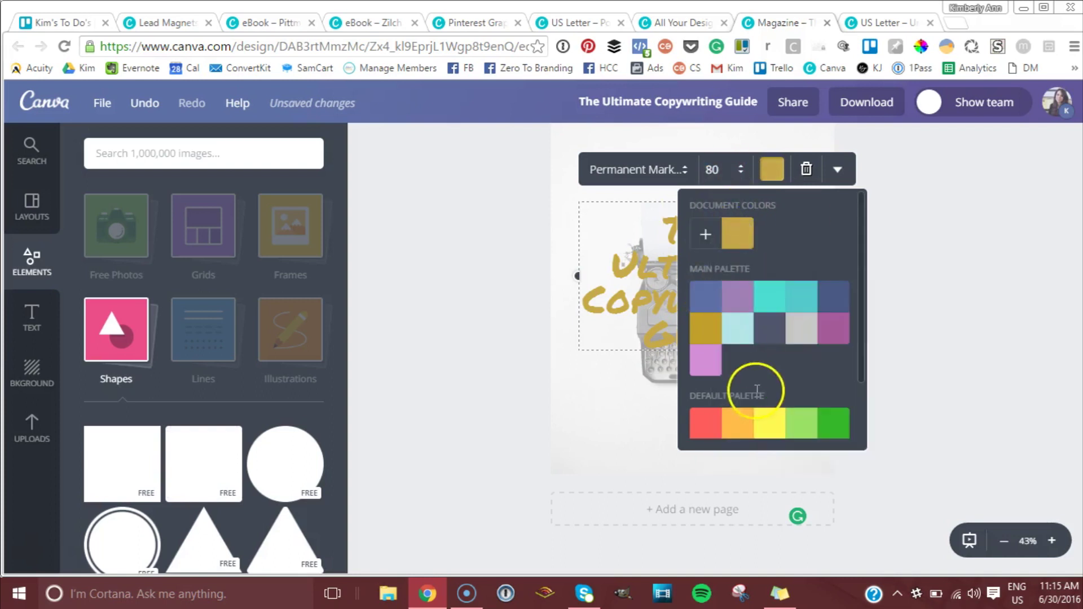
{"action": "left_click", "coordinate": [768, 429]}
Tint the cover's background photo dark slate grey after trying light grey.
{"action": "left_click", "coordinate": [975, 293]}
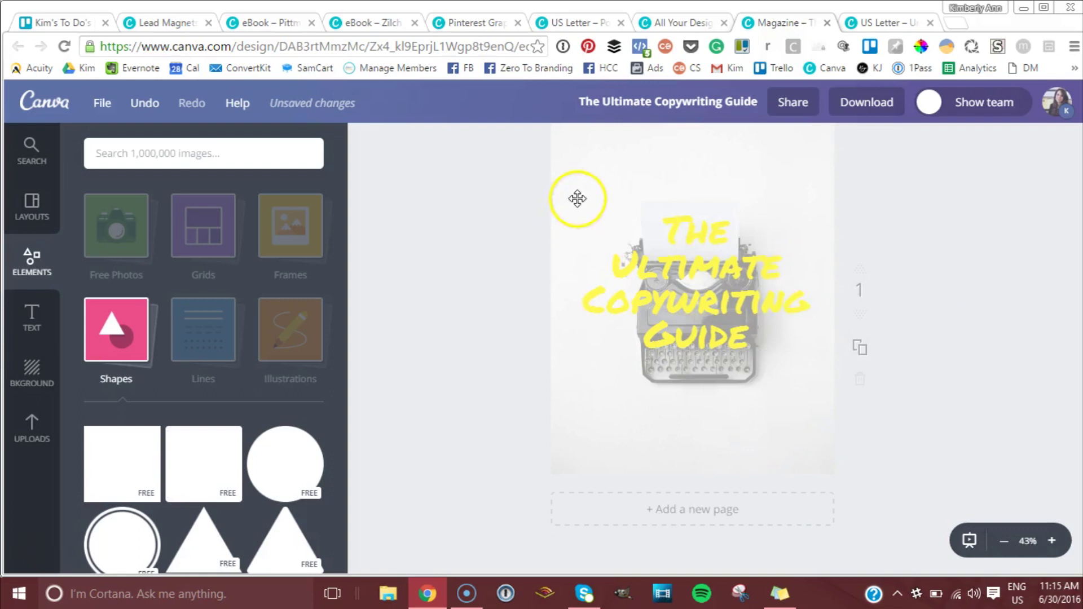
{"action": "left_click", "coordinate": [578, 198]}
{"action": "left_click", "coordinate": [723, 539]}
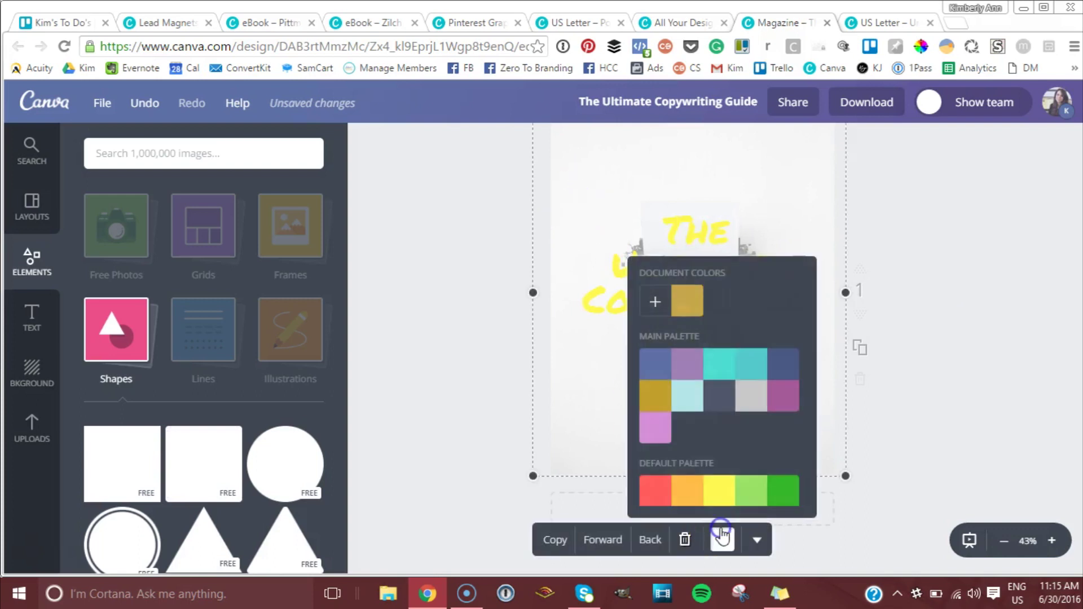
{"action": "left_click", "coordinate": [743, 410]}
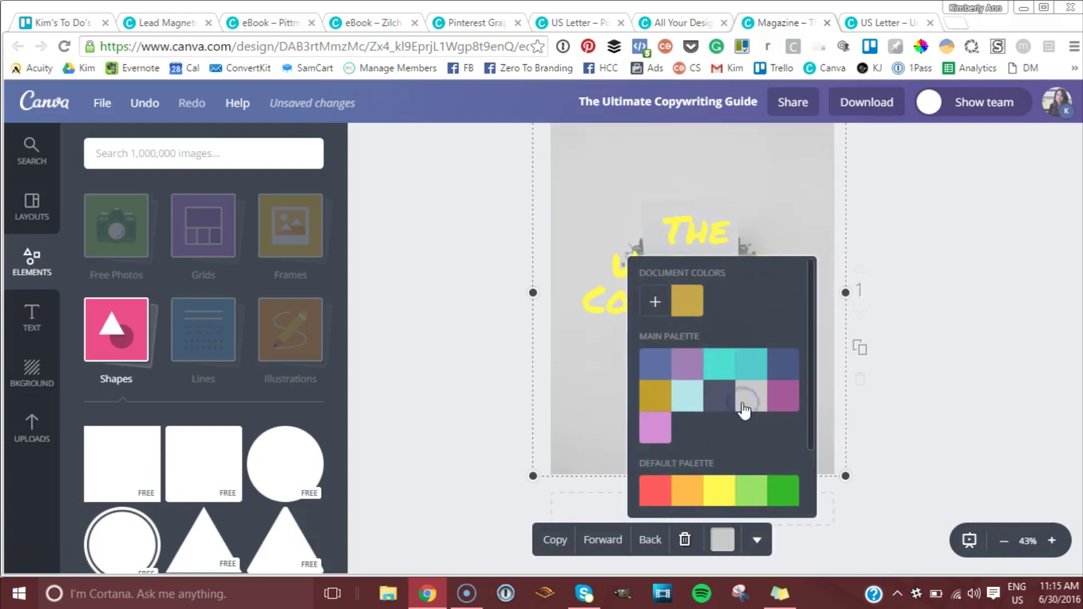
{"action": "left_click", "coordinate": [728, 407]}
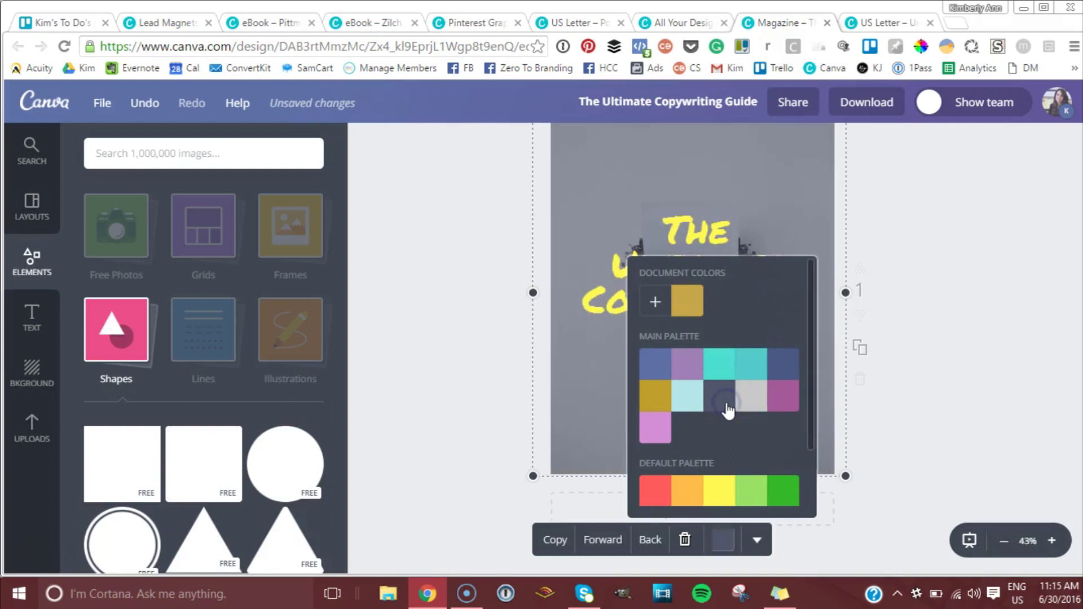
Lower the background photo's transparency so it looks lighter.
{"action": "left_click", "coordinate": [755, 543]}
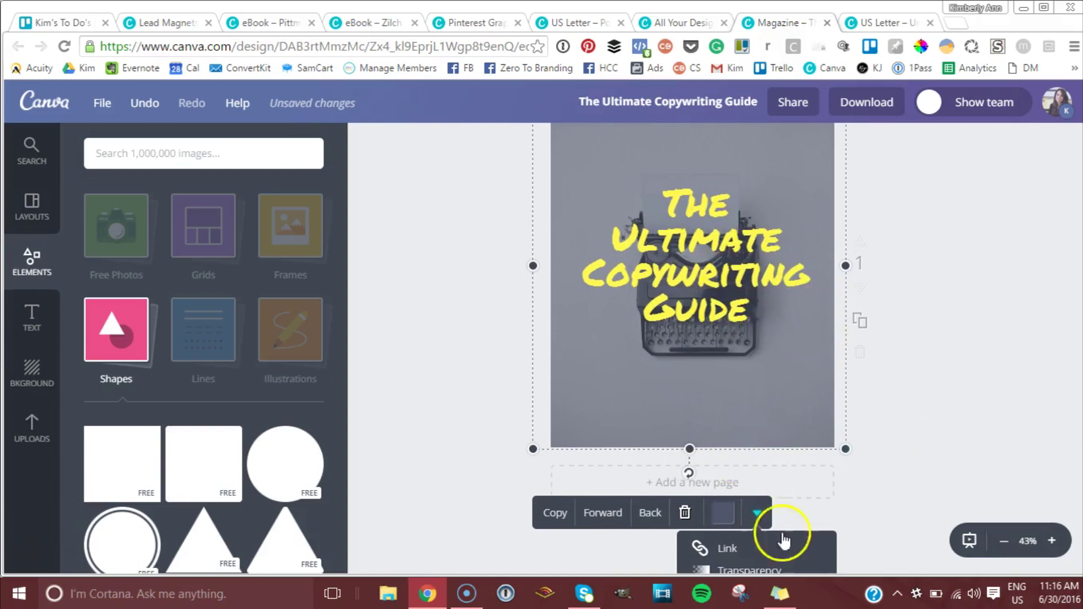
{"action": "left_click", "coordinate": [777, 571]}
{"action": "left_click_drag", "start_coordinate": [812, 569], "coordinate": [782, 579]}
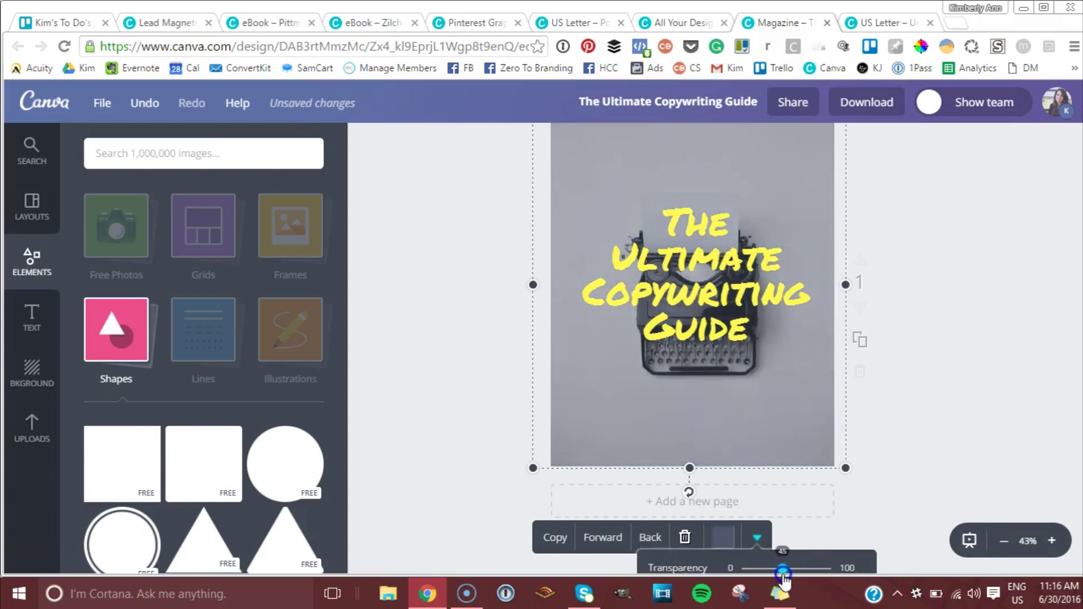
{"action": "left_click", "coordinate": [1000, 405]}
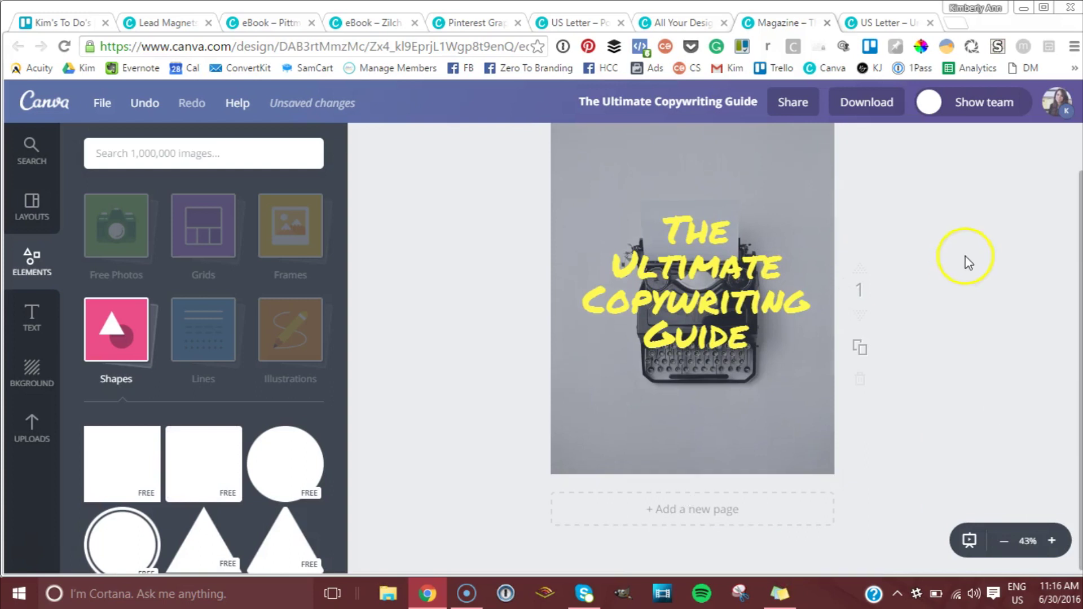
Try Yellowtail and then Ultra as the cover title font.
{"action": "left_click", "coordinate": [732, 325]}
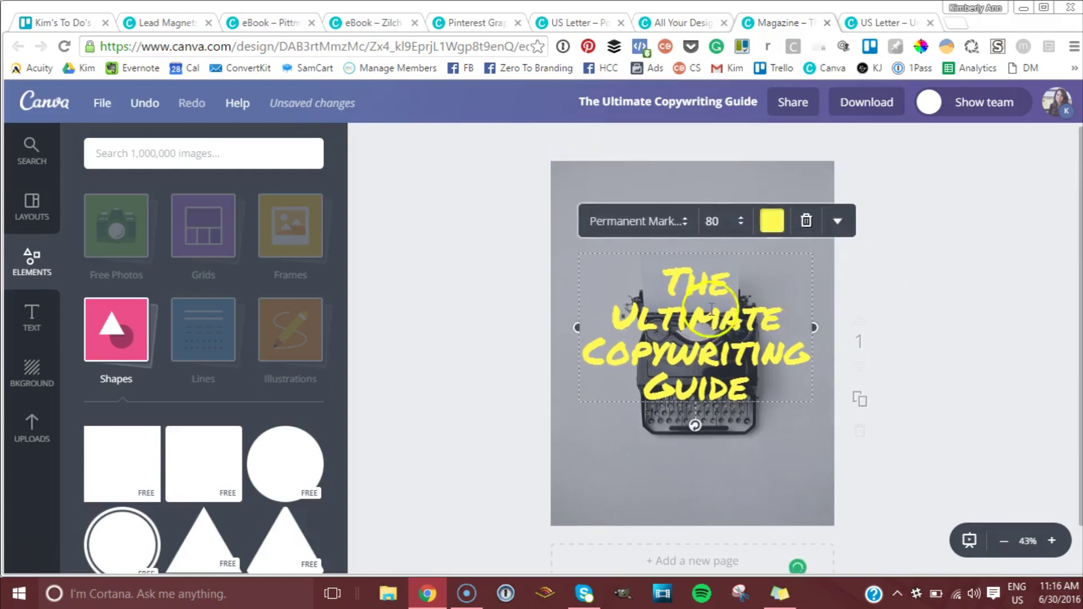
{"action": "left_click", "coordinate": [636, 222]}
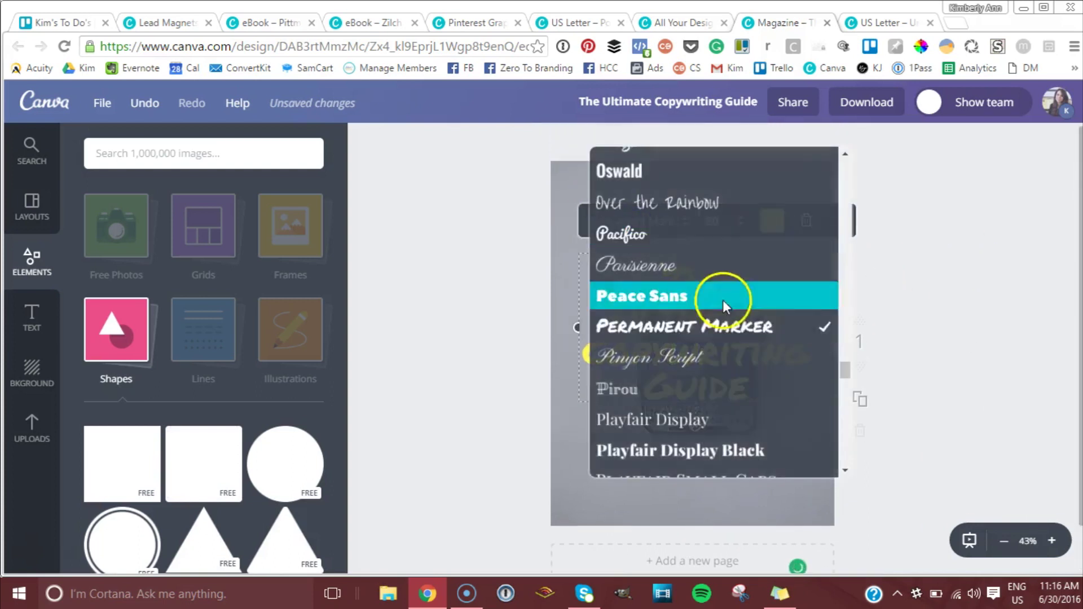
{"action": "scroll", "coordinate": [731, 321], "scroll_direction": "down", "scroll_amount": 5}
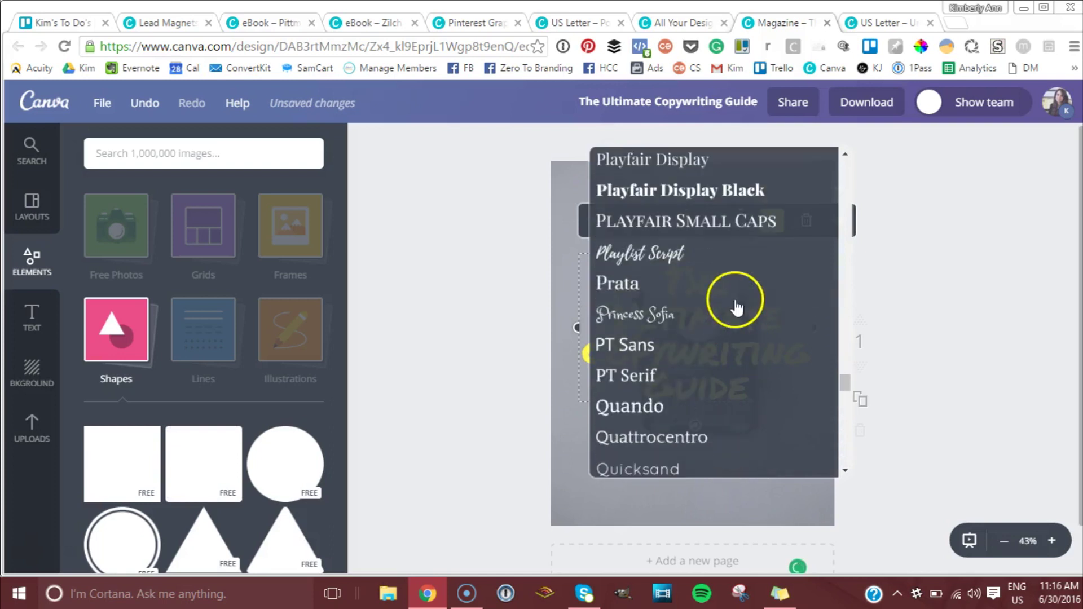
{"action": "scroll", "coordinate": [735, 302], "scroll_direction": "down", "scroll_amount": 7}
{"action": "scroll", "coordinate": [742, 291], "scroll_direction": "down", "scroll_amount": 3}
{"action": "scroll", "coordinate": [747, 278], "scroll_direction": "down", "scroll_amount": 10}
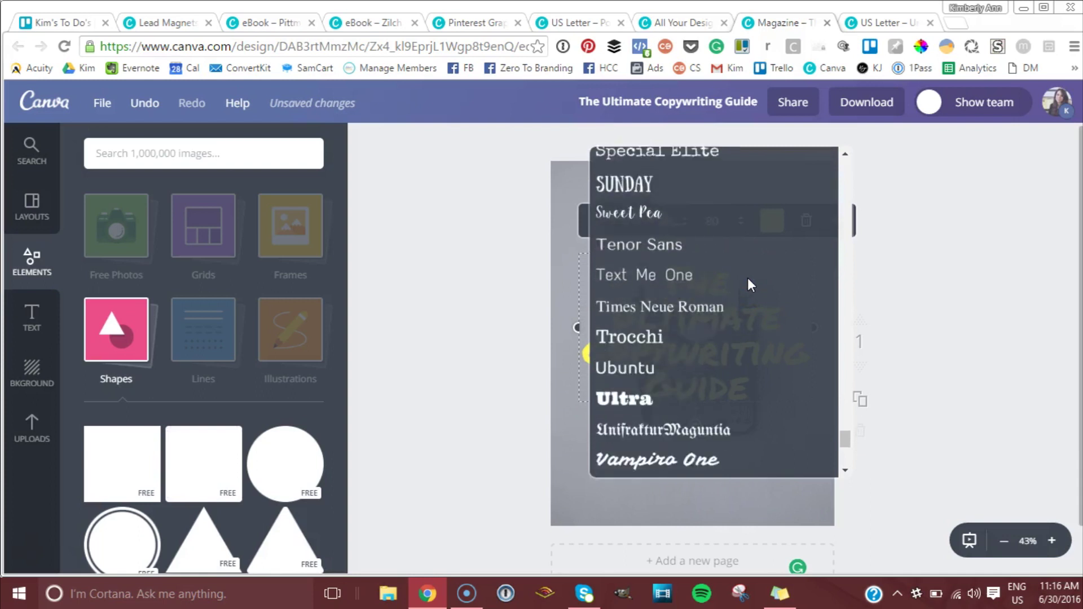
{"action": "scroll", "coordinate": [748, 278], "scroll_direction": "down", "scroll_amount": 6}
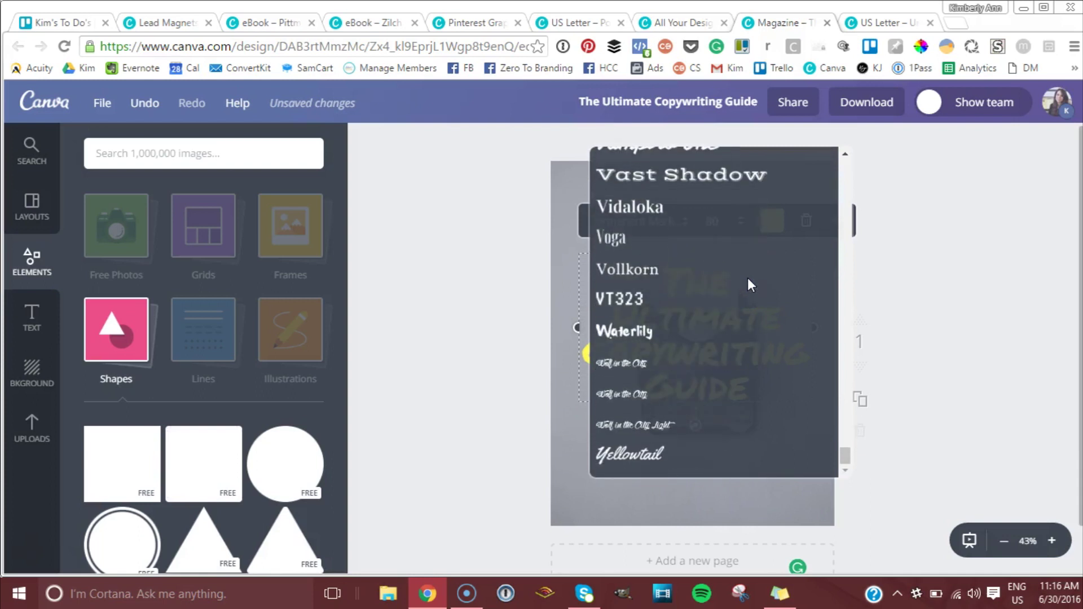
{"action": "left_click", "coordinate": [655, 456]}
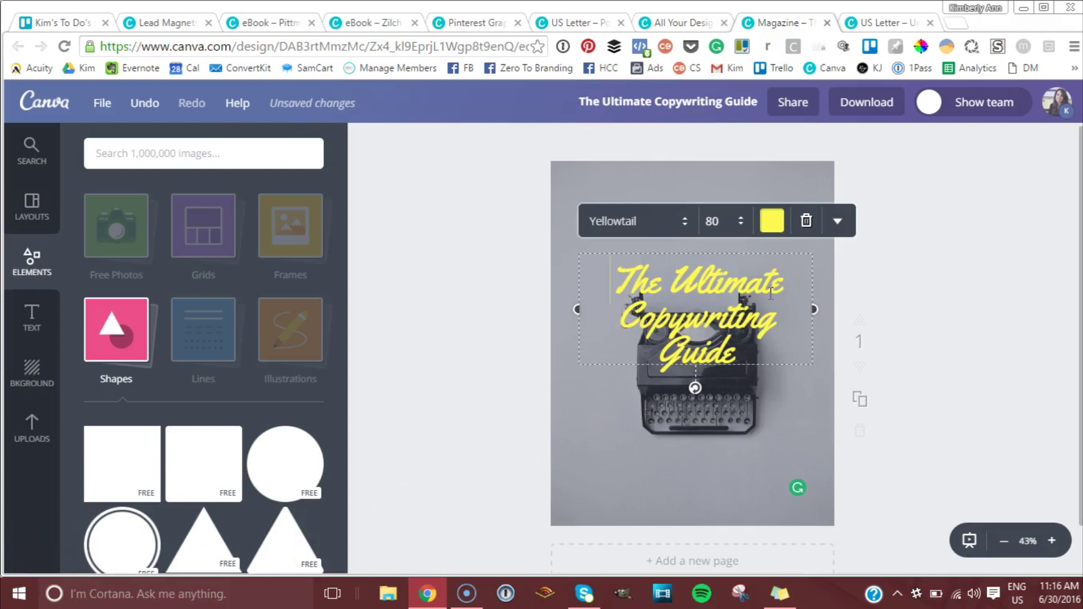
{"action": "left_click", "coordinate": [629, 231]}
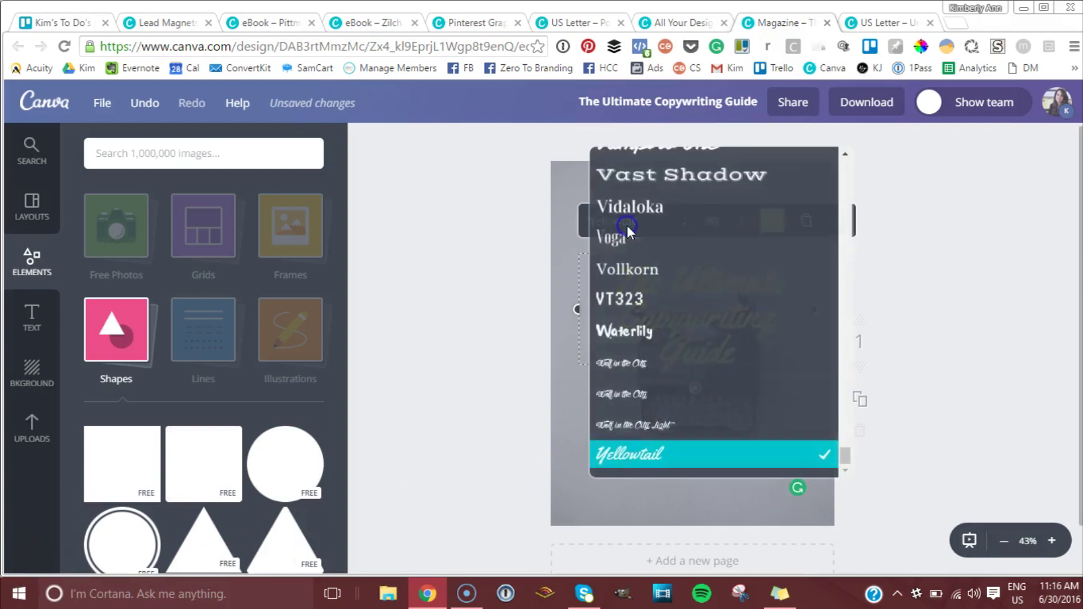
{"action": "scroll", "coordinate": [692, 367], "scroll_direction": "up", "scroll_amount": 3}
{"action": "scroll", "coordinate": [693, 366], "scroll_direction": "up", "scroll_amount": 5}
{"action": "left_click", "coordinate": [654, 366]}
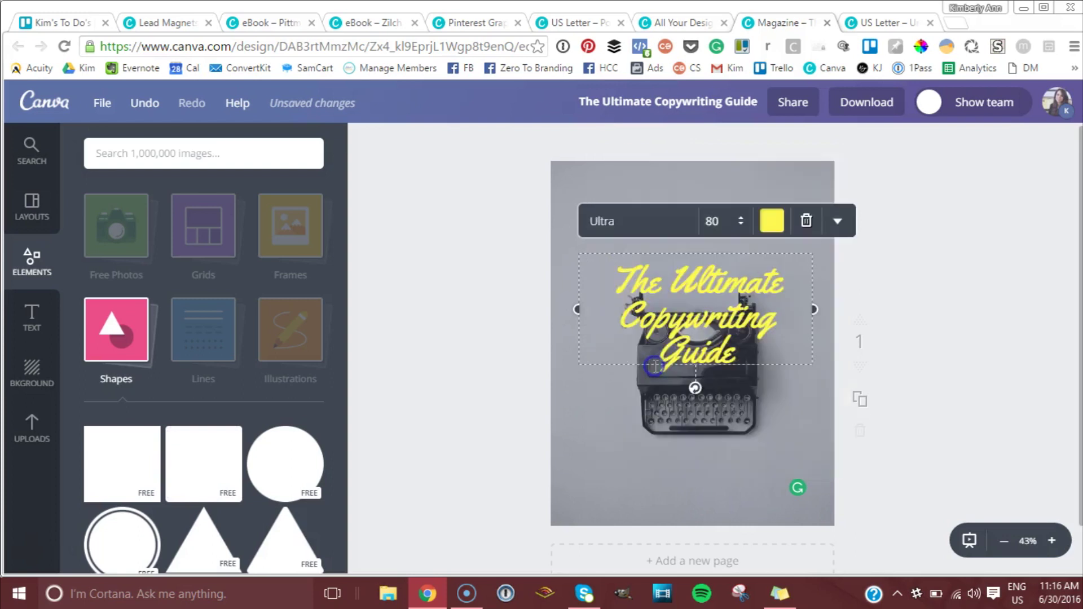
Try Satisfy, then settle on Playlist Script for the cover title.
{"action": "left_click", "coordinate": [649, 230]}
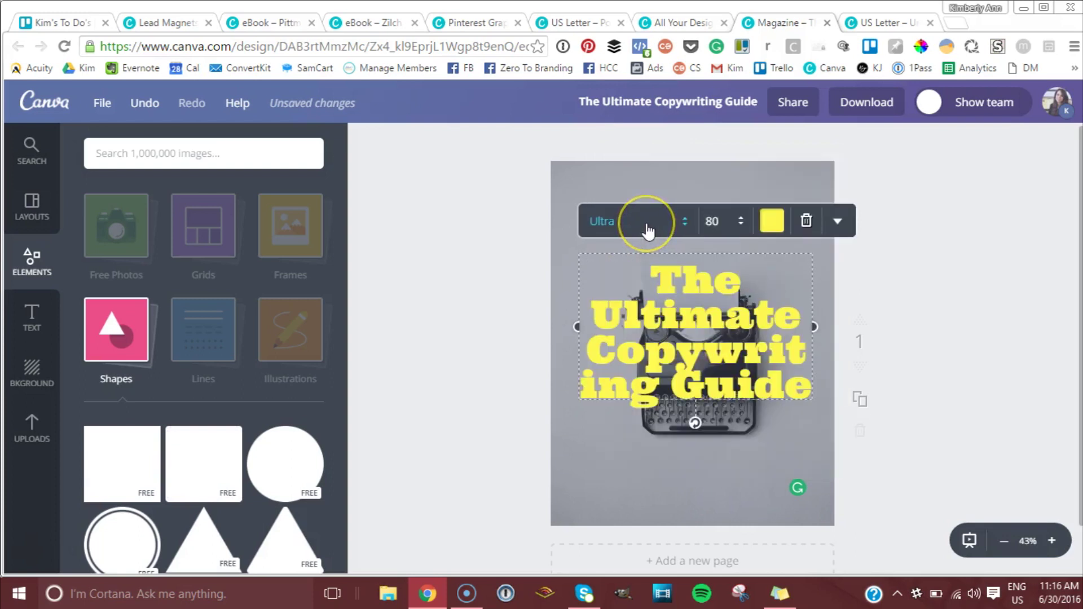
{"action": "left_click", "coordinate": [648, 230]}
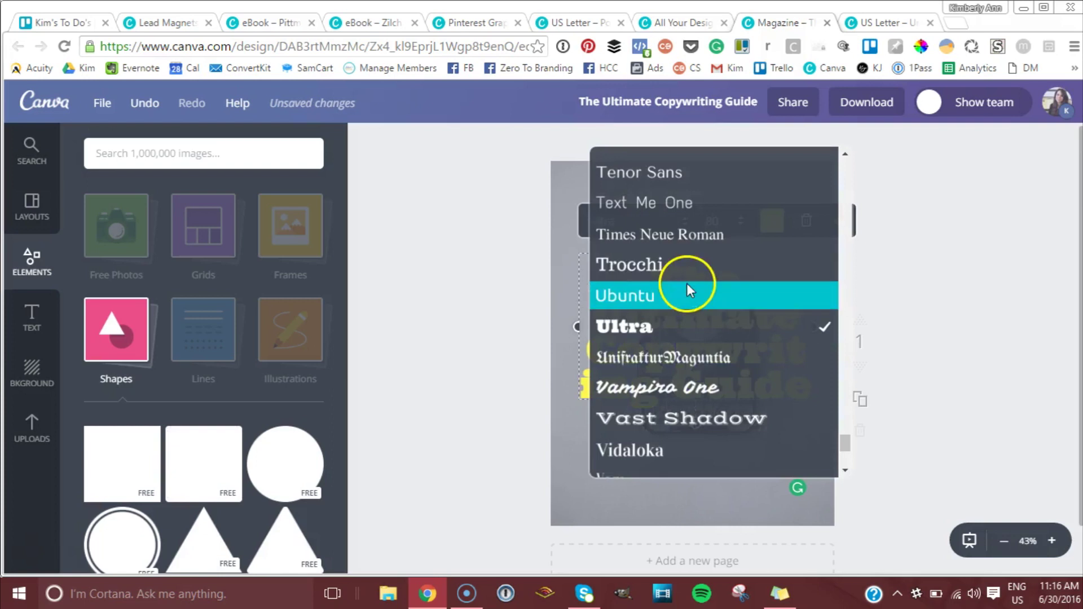
{"action": "scroll", "coordinate": [686, 284], "scroll_direction": "up", "scroll_amount": 4}
{"action": "scroll", "coordinate": [686, 283], "scroll_direction": "up", "scroll_amount": 3}
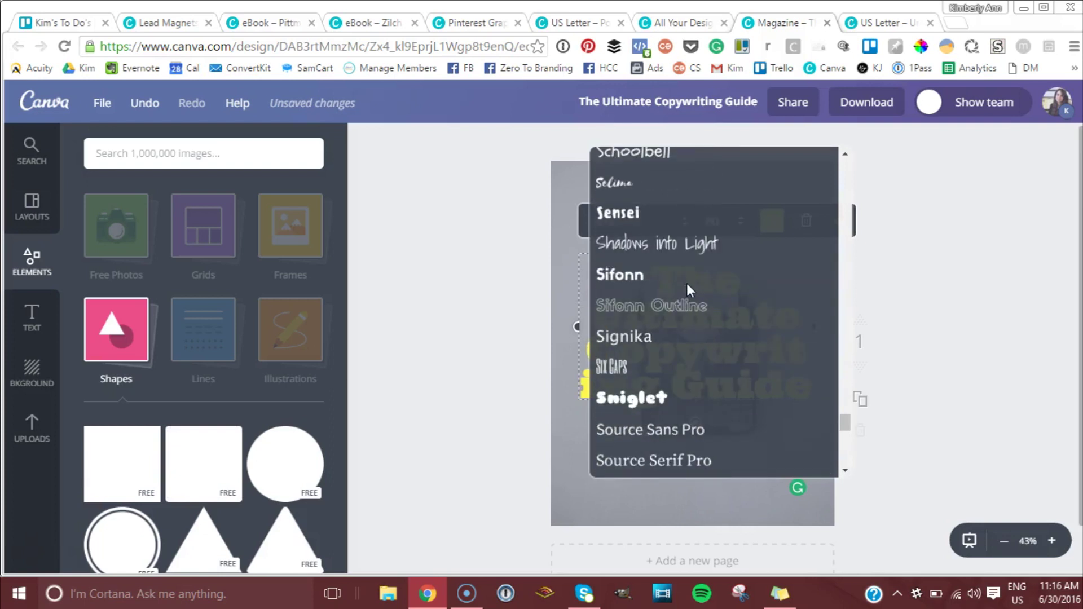
{"action": "scroll", "coordinate": [671, 333], "scroll_direction": "up", "scroll_amount": 4}
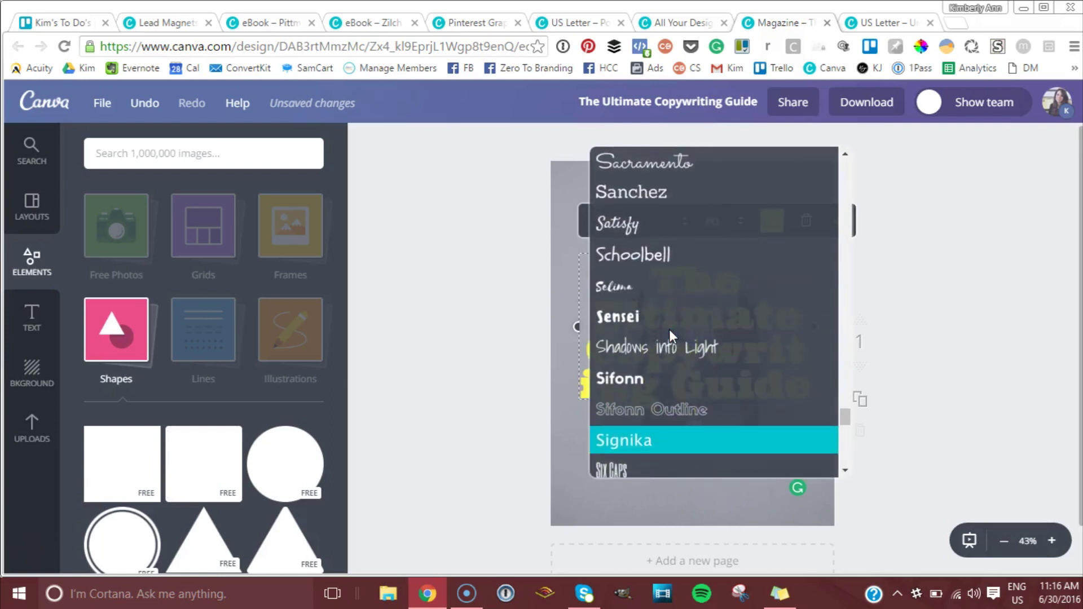
{"action": "left_click", "coordinate": [622, 345]}
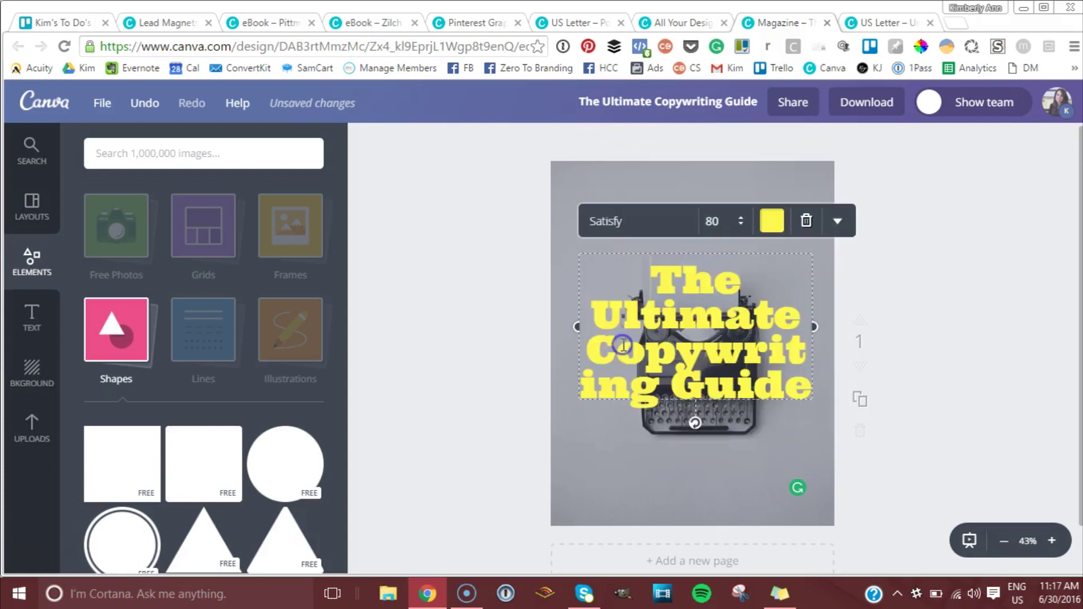
{"action": "left_click", "coordinate": [652, 221]}
{"action": "scroll", "coordinate": [706, 283], "scroll_direction": "up", "scroll_amount": 6}
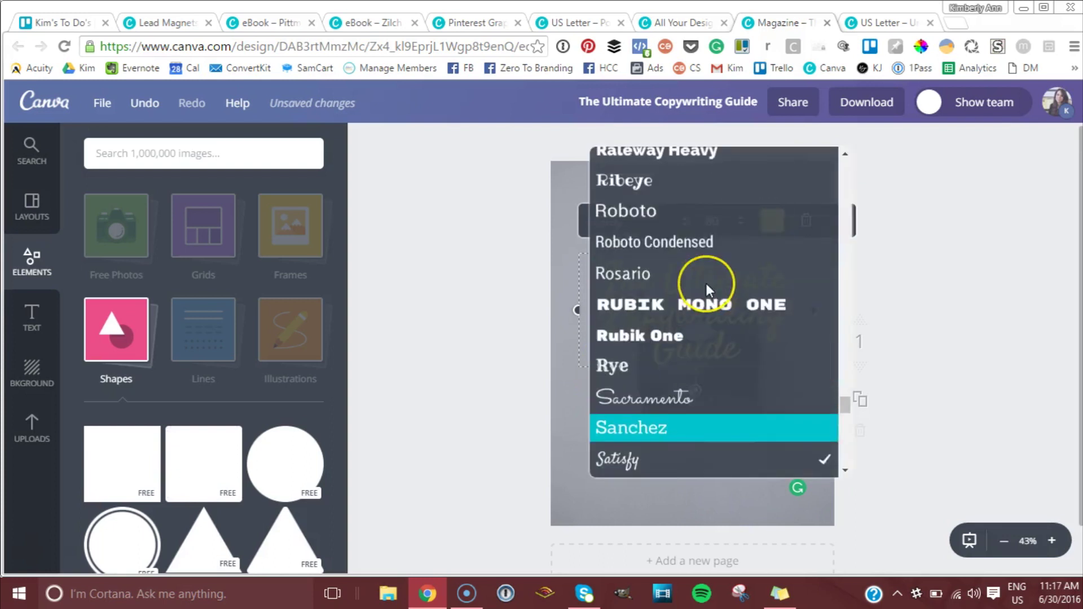
{"action": "scroll", "coordinate": [706, 283], "scroll_direction": "up", "scroll_amount": 4}
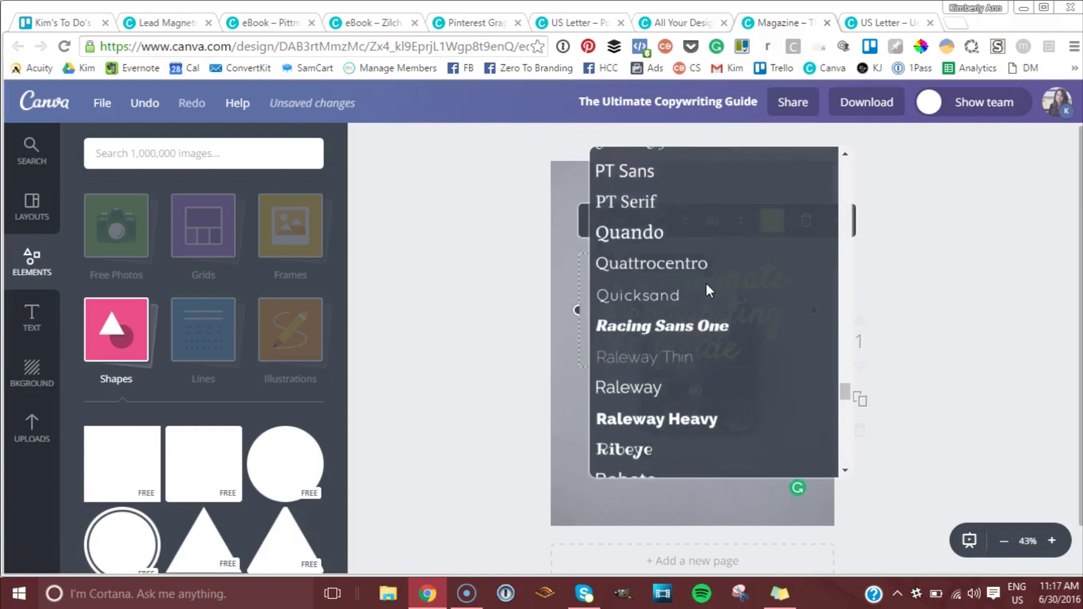
{"action": "left_click", "coordinate": [673, 276]}
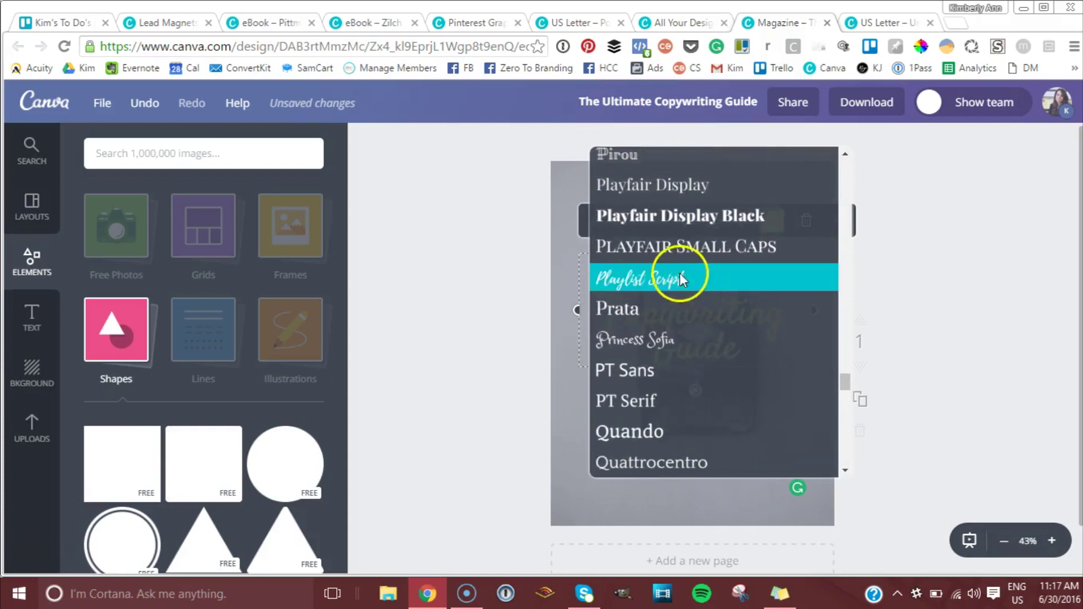
Move the cover title slightly lower on the page.
{"action": "left_click", "coordinate": [680, 221]}
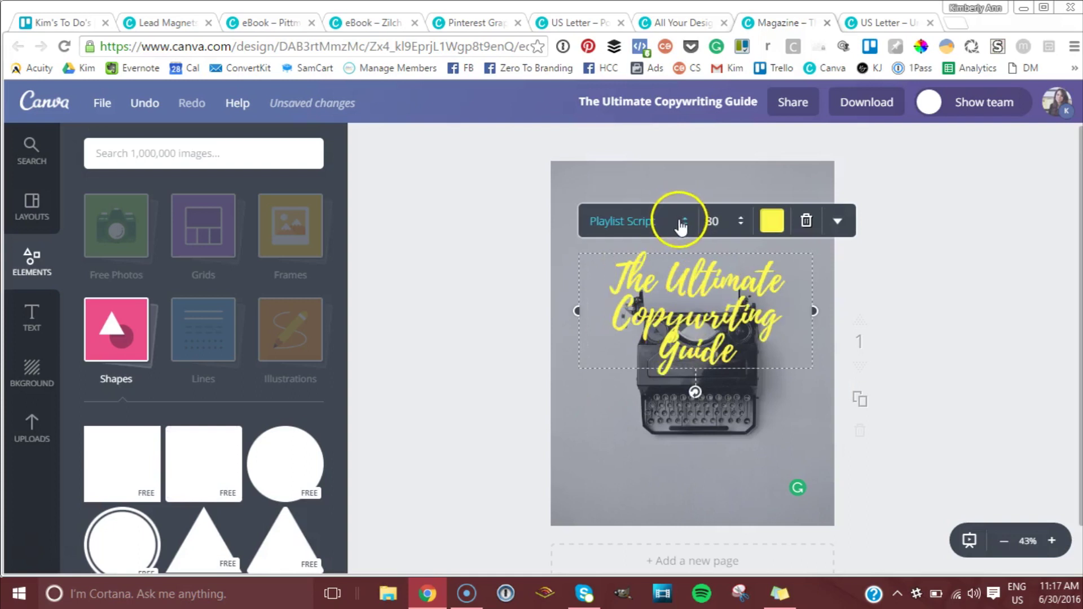
{"action": "left_click", "coordinate": [772, 303]}
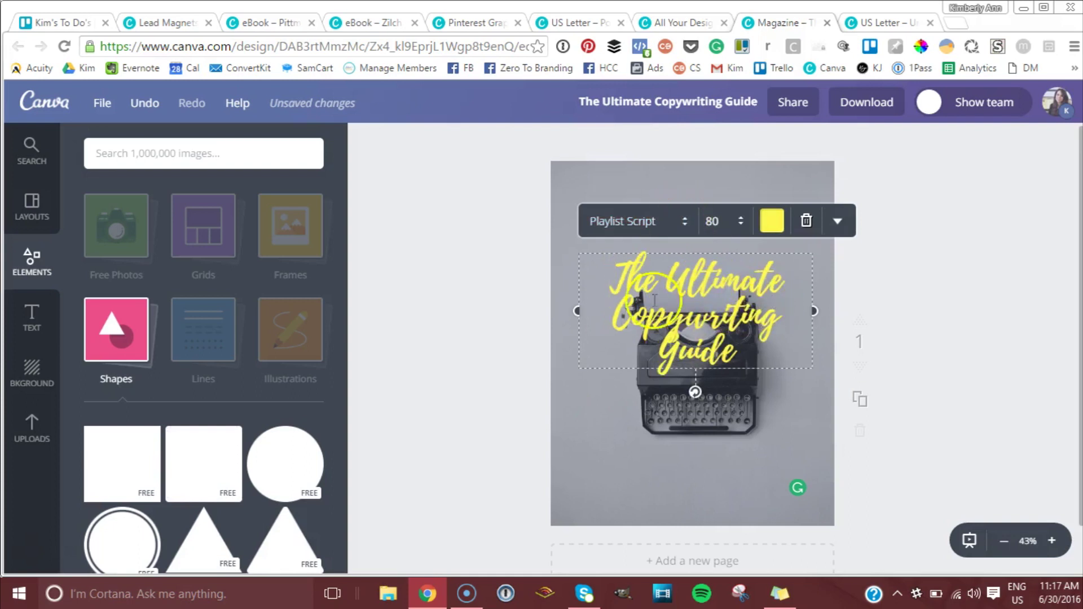
{"action": "left_click", "coordinate": [779, 222]}
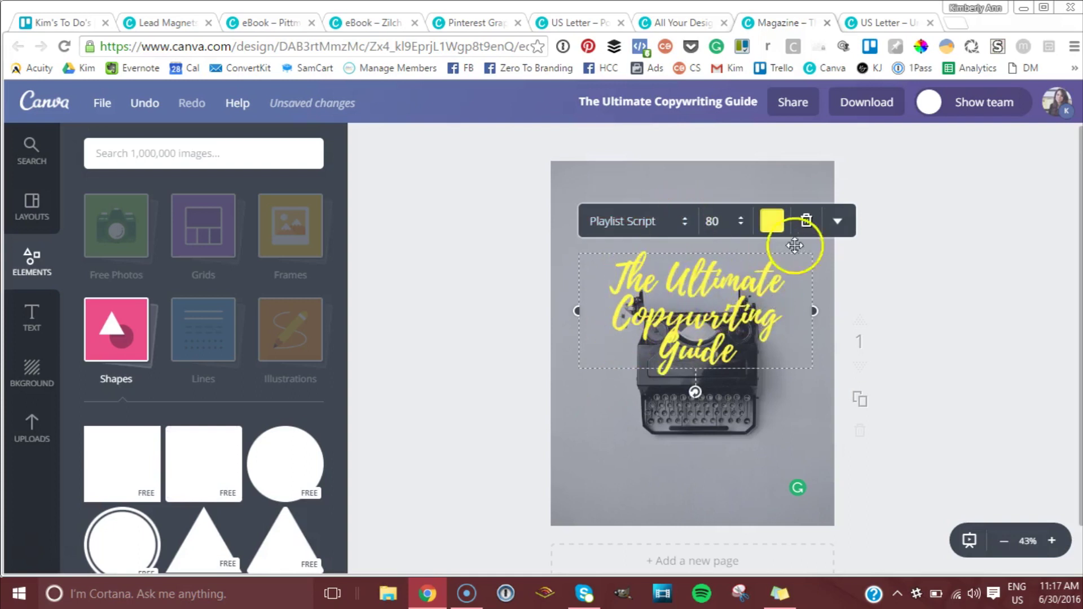
{"action": "left_click", "coordinate": [982, 310]}
{"action": "left_click_drag", "start_coordinate": [702, 307], "coordinate": [702, 323]}
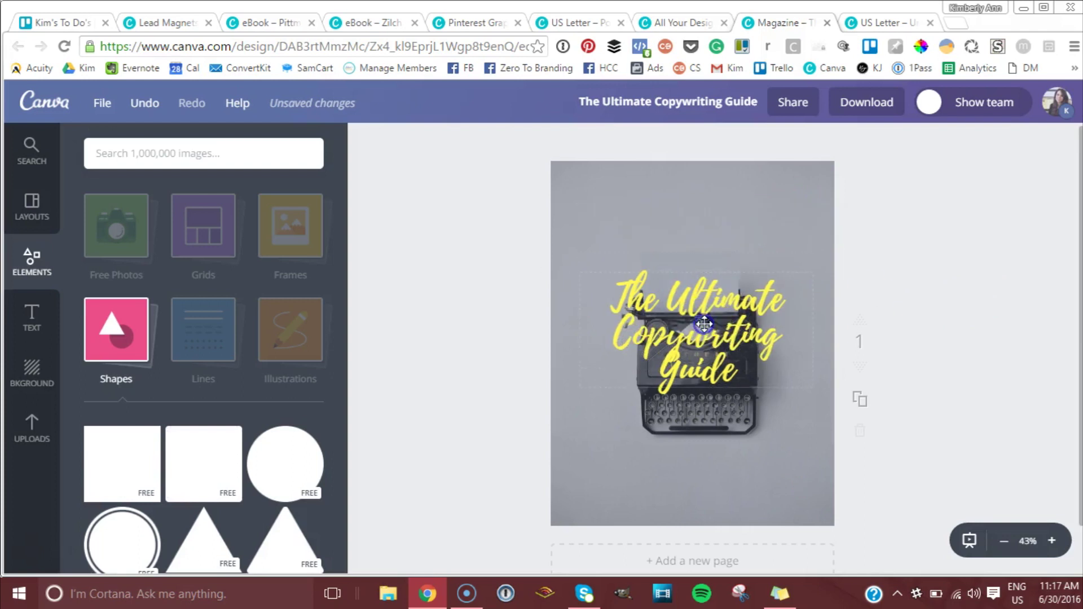
Add a 'FREE DOWNLOAD:' subheading at size 32 just above the cover title.
{"action": "left_click", "coordinate": [35, 315]}
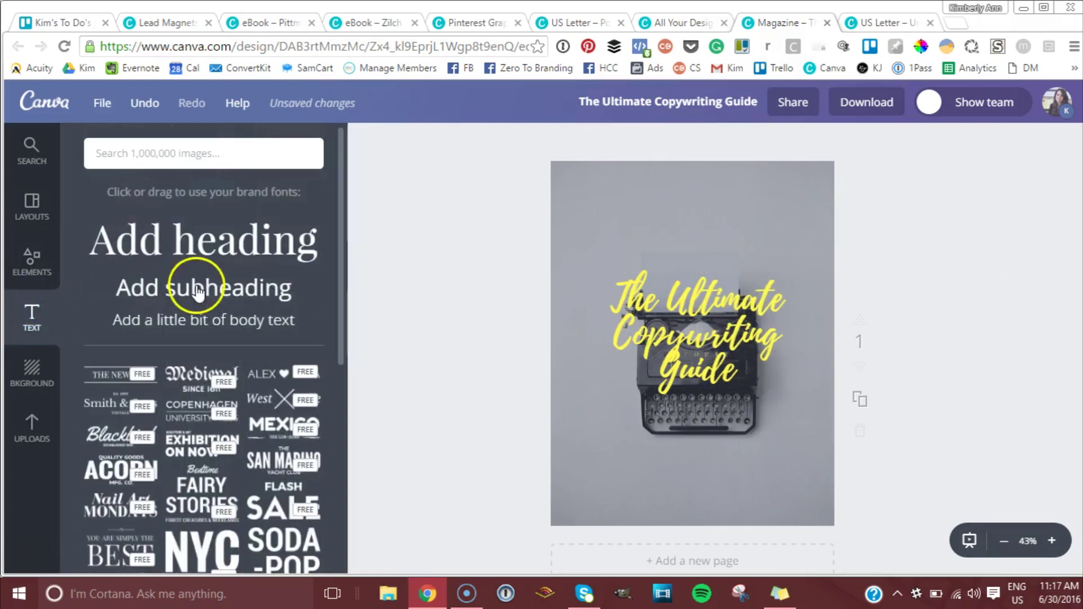
{"action": "left_click_drag", "start_coordinate": [199, 291], "coordinate": [731, 267]}
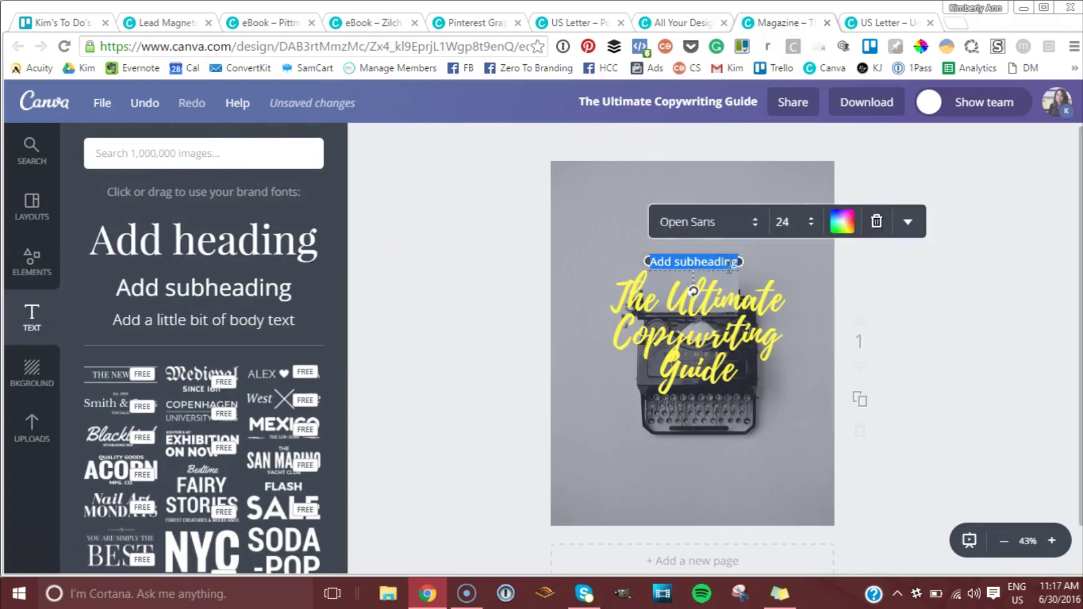
{"action": "type", "text": "Free download:"}
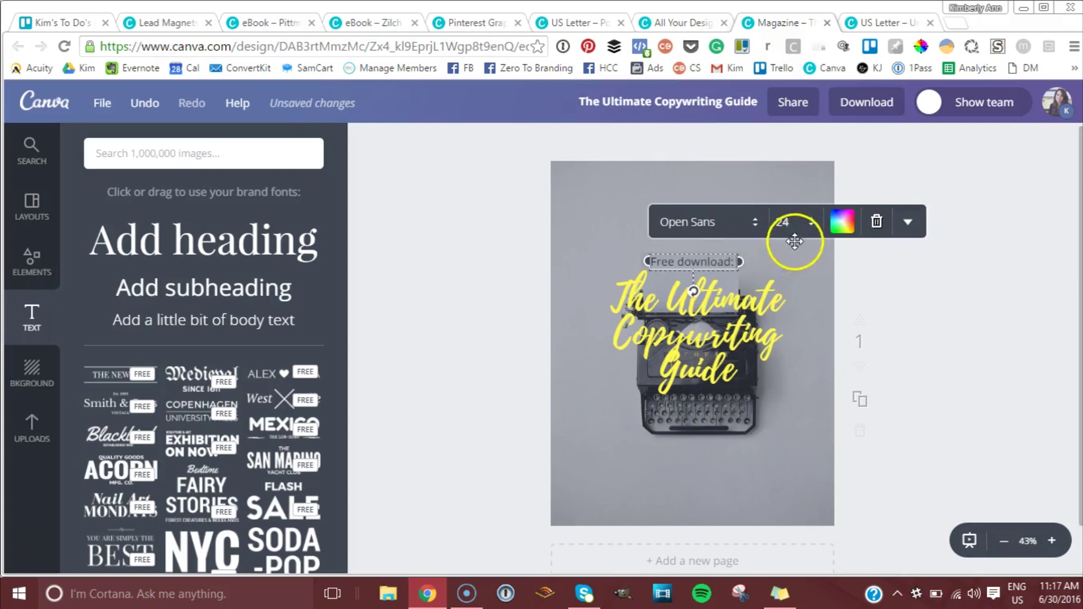
{"action": "left_click", "coordinate": [787, 222]}
{"action": "left_click", "coordinate": [804, 461]}
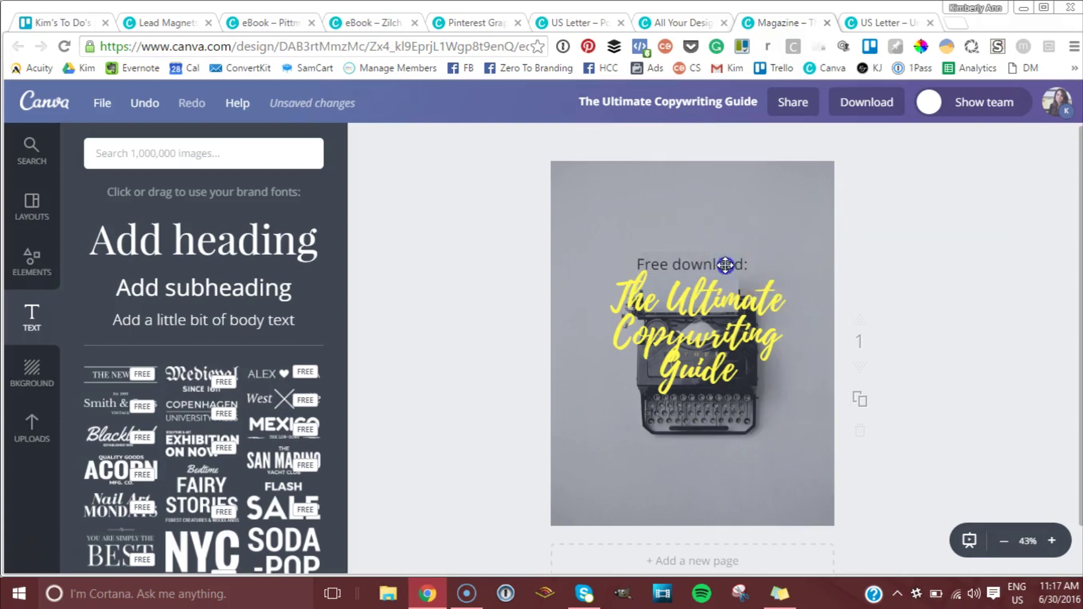
{"action": "left_click_drag", "start_coordinate": [726, 266], "coordinate": [733, 258]}
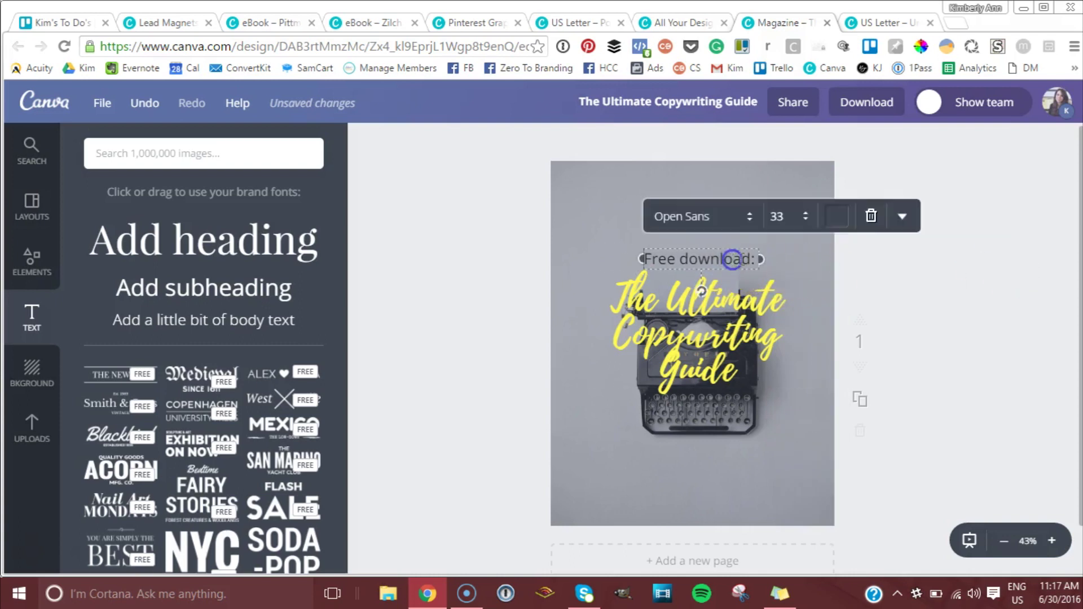
Make the label uppercase with wider letter spacing and font size 29.
{"action": "left_click", "coordinate": [902, 216]}
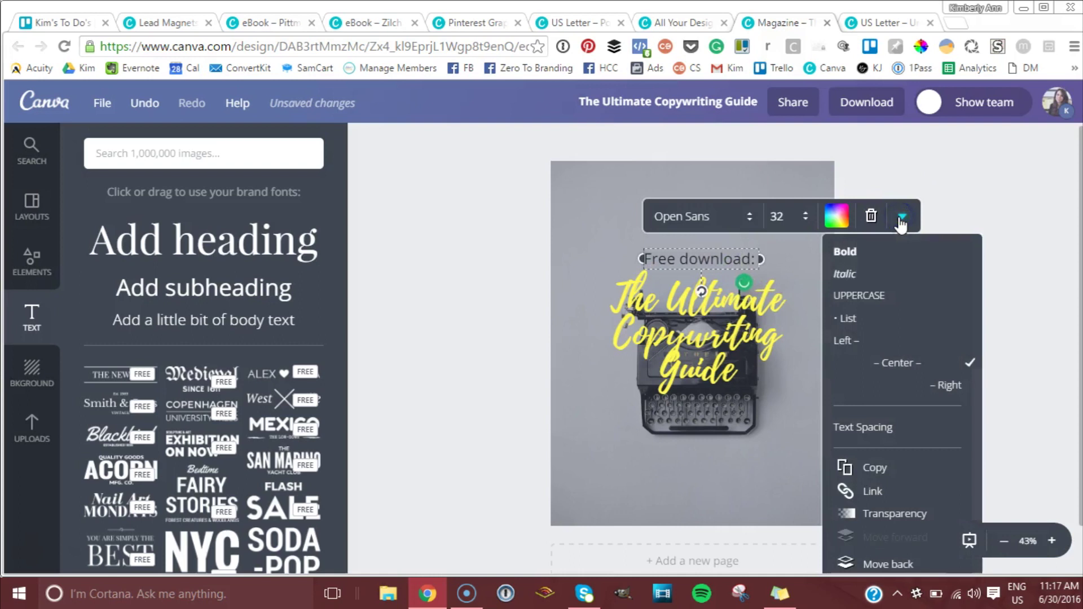
{"action": "left_click", "coordinate": [883, 295]}
{"action": "left_click", "coordinate": [859, 386]}
{"action": "left_click", "coordinate": [873, 430]}
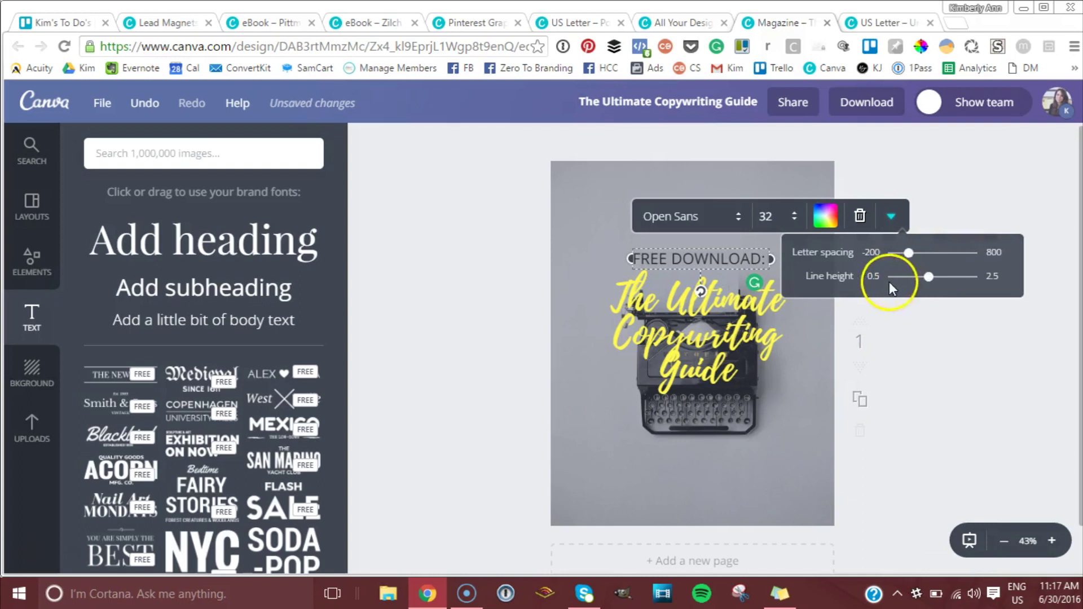
{"action": "left_click_drag", "start_coordinate": [908, 256], "coordinate": [918, 260]}
{"action": "left_click", "coordinate": [758, 217]}
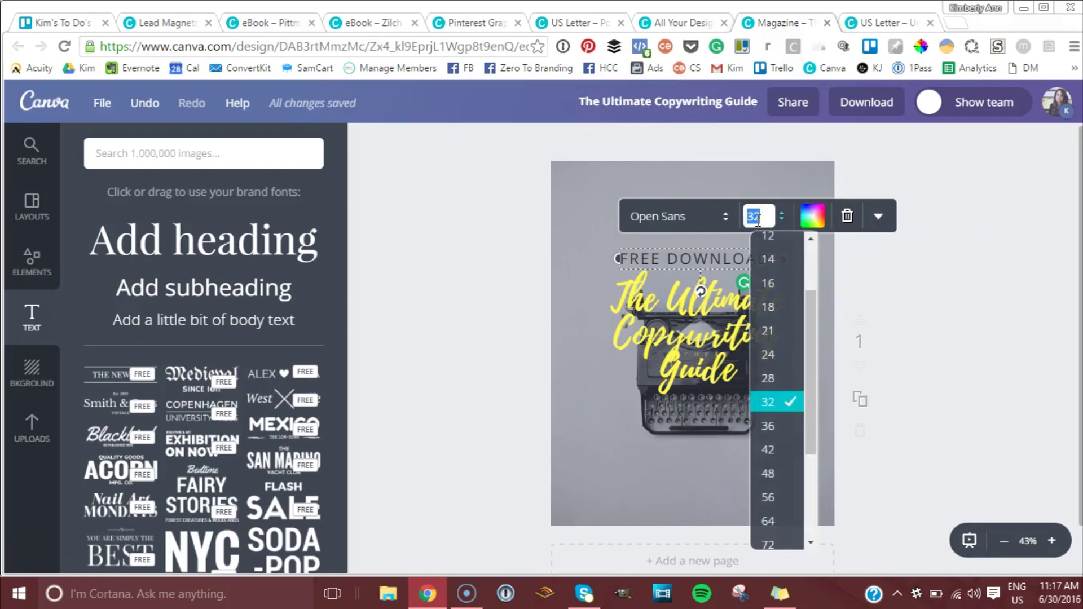
{"action": "key", "text": "Down"}
{"action": "key", "text": "Escape"}
{"action": "left_click", "coordinate": [757, 220]}
{"action": "key", "text": "Return"}
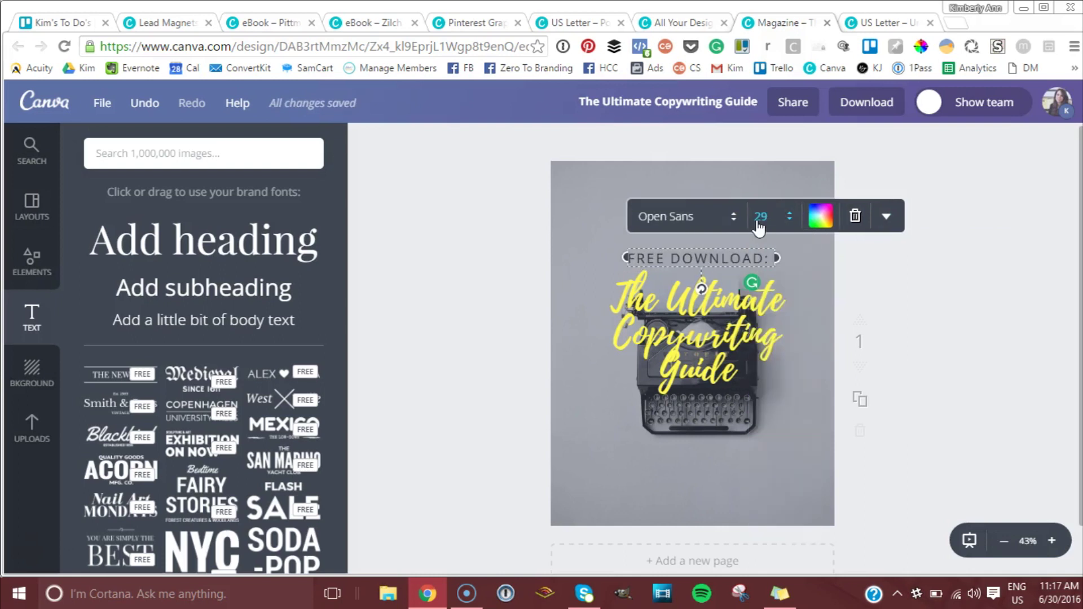
{"action": "left_click", "coordinate": [882, 257]}
Make the 'FREE DOWNLOAD:' label black and bold.
{"action": "left_click", "coordinate": [825, 219]}
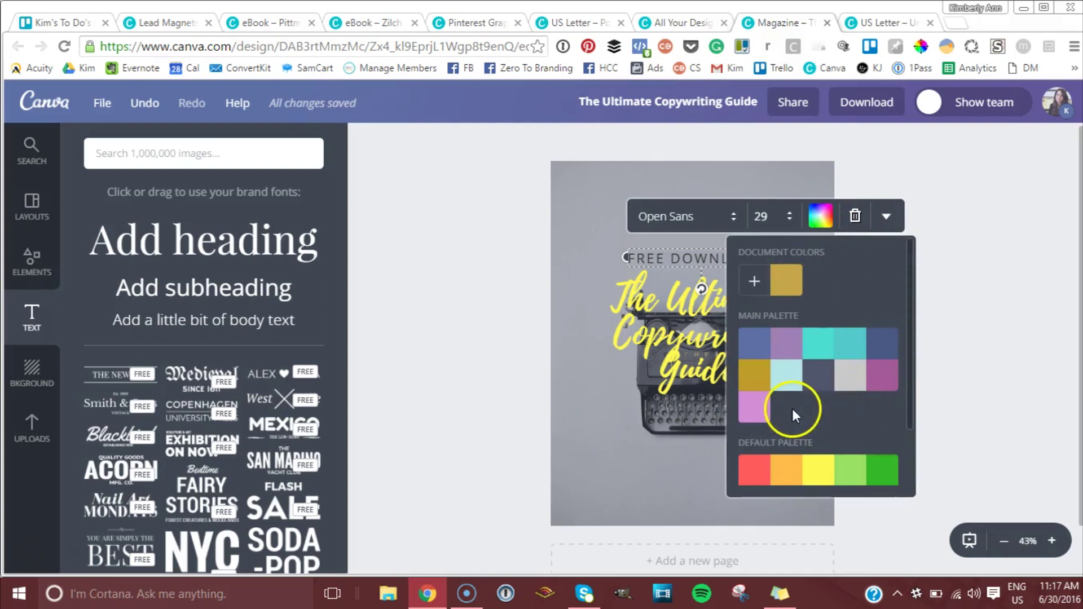
{"action": "scroll", "coordinate": [792, 408], "scroll_direction": "down", "scroll_amount": 1}
{"action": "scroll", "coordinate": [792, 410], "scroll_direction": "down", "scroll_amount": 2}
{"action": "left_click", "coordinate": [760, 462]}
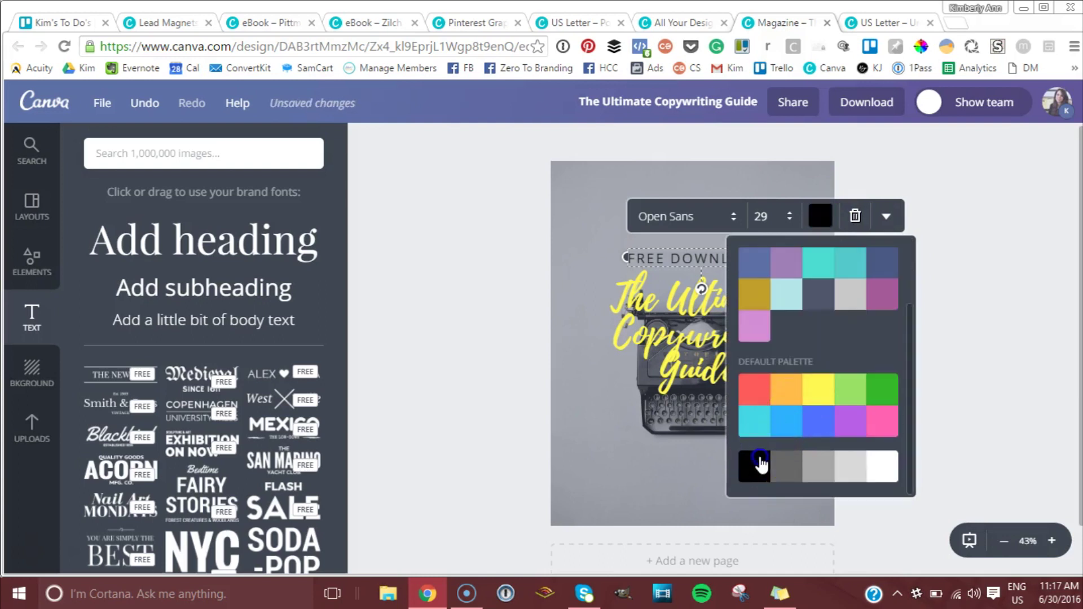
{"action": "left_click", "coordinate": [885, 216]}
{"action": "left_click", "coordinate": [852, 255]}
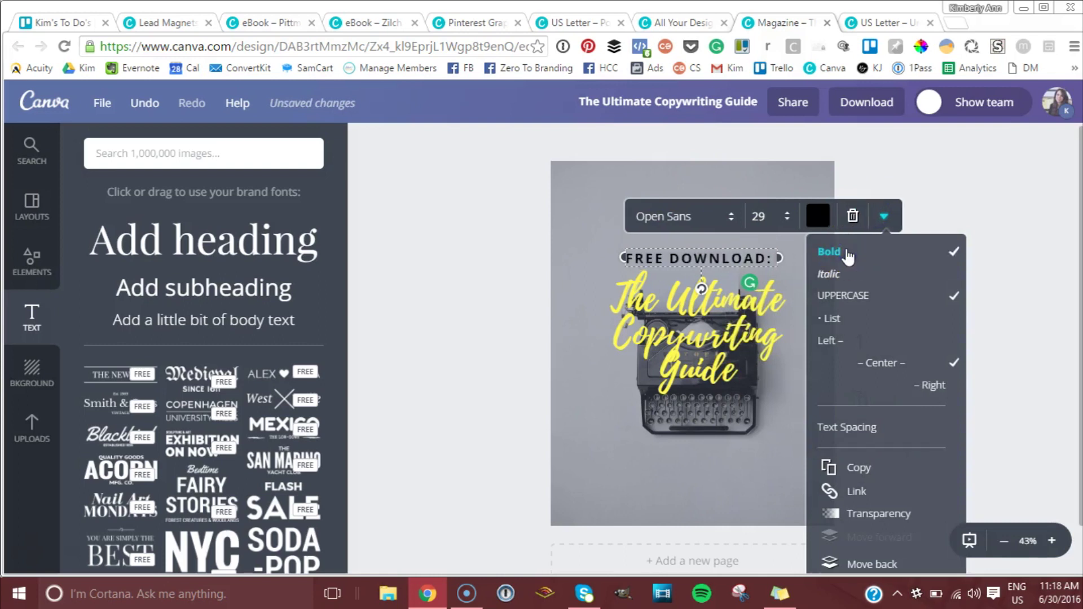
{"action": "left_click", "coordinate": [993, 161]}
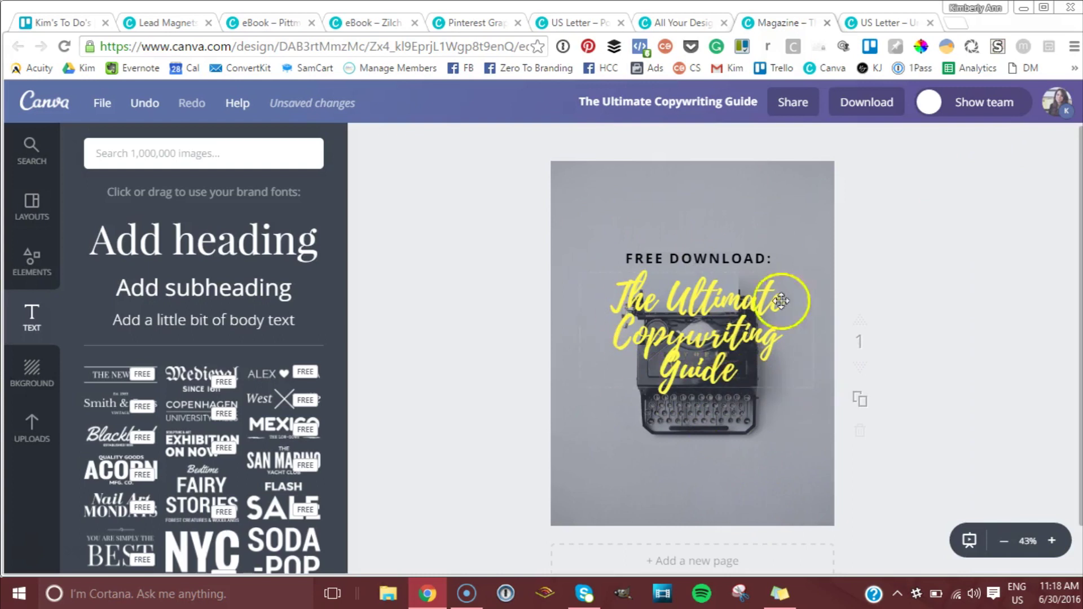
Add a body text box and move it to the bottom of the page.
{"action": "left_click", "coordinate": [145, 325]}
{"action": "key", "text": "Delete"}
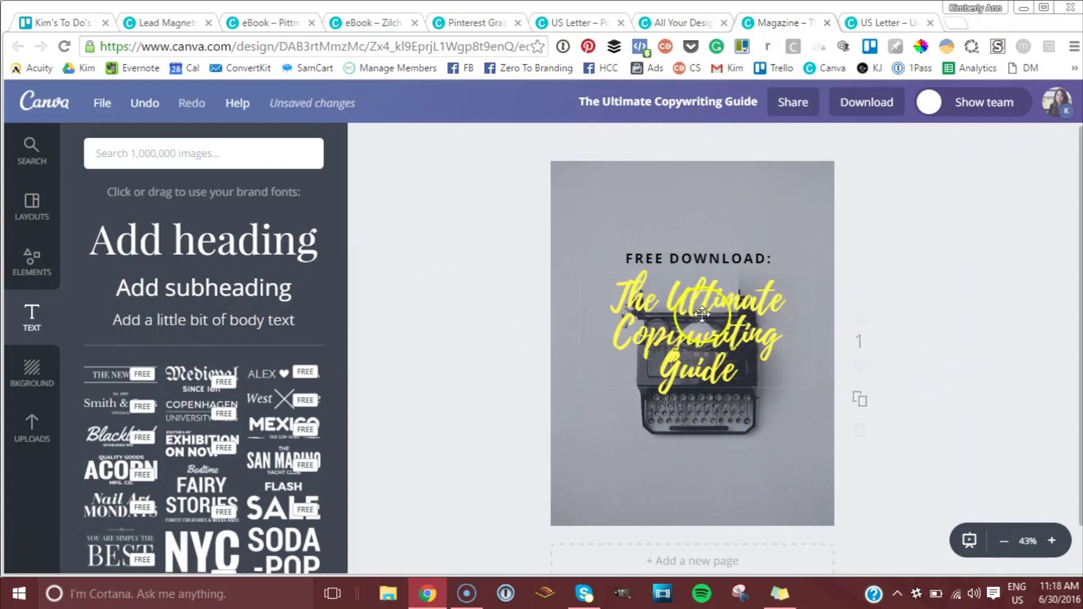
{"action": "left_click_drag", "start_coordinate": [697, 349], "coordinate": [693, 505]}
Replace the bottom text with the author's website address in black uppercase.
{"action": "double_click", "coordinate": [693, 505]}
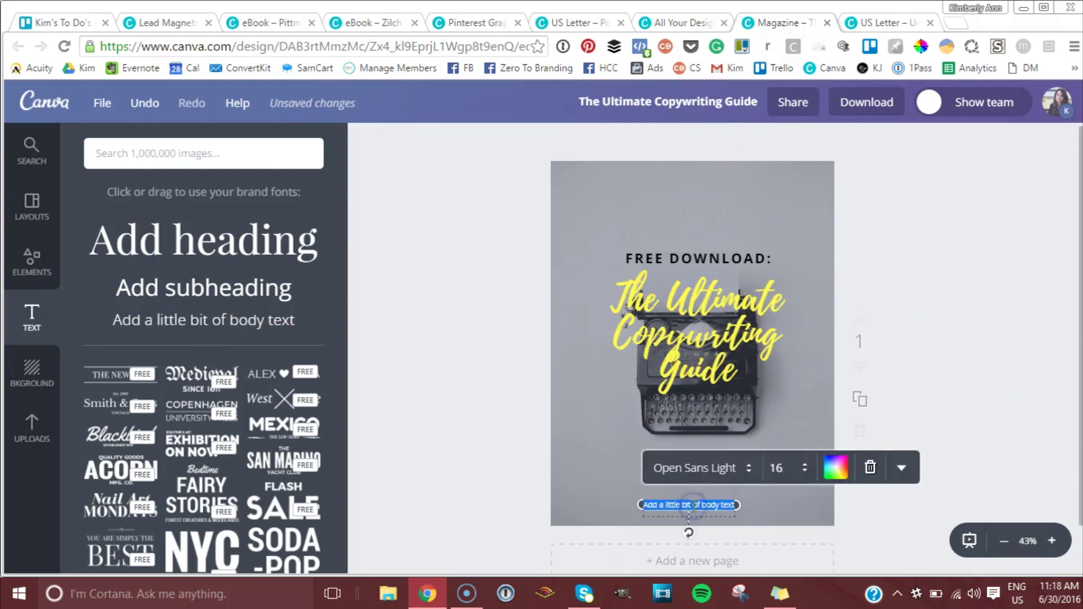
{"action": "type", "text": "Kim"}
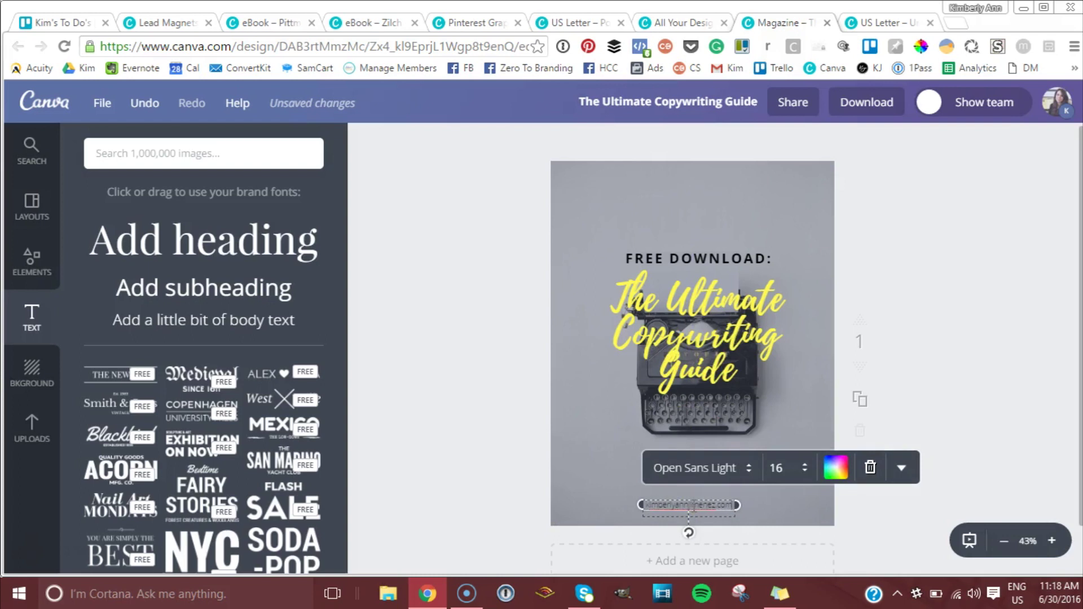
{"action": "left_click", "coordinate": [796, 473]}
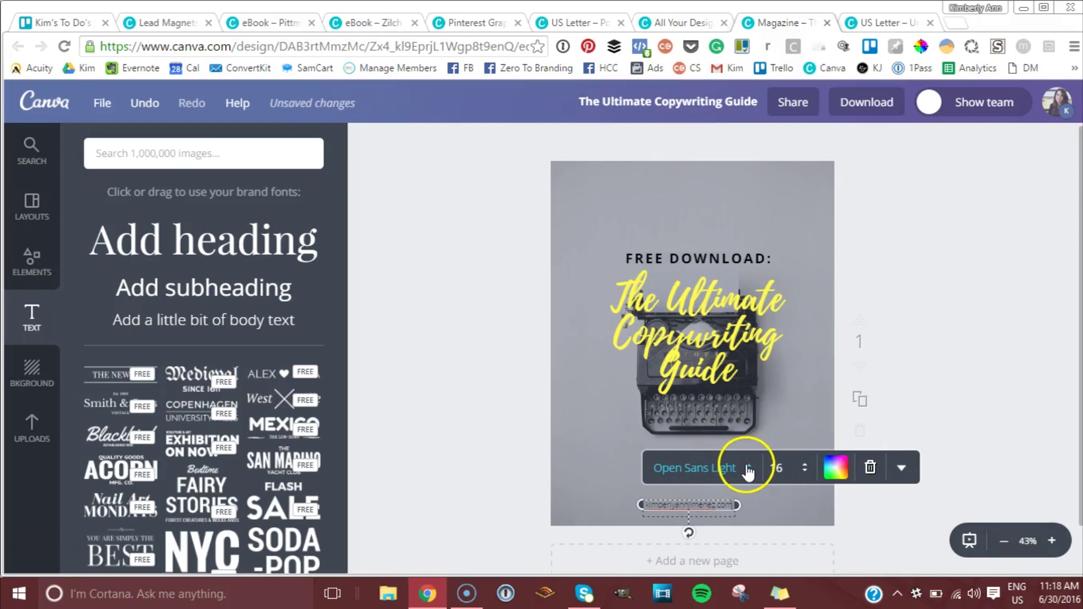
{"action": "left_click", "coordinate": [836, 473]}
{"action": "scroll", "coordinate": [852, 321], "scroll_direction": "down", "scroll_amount": 2}
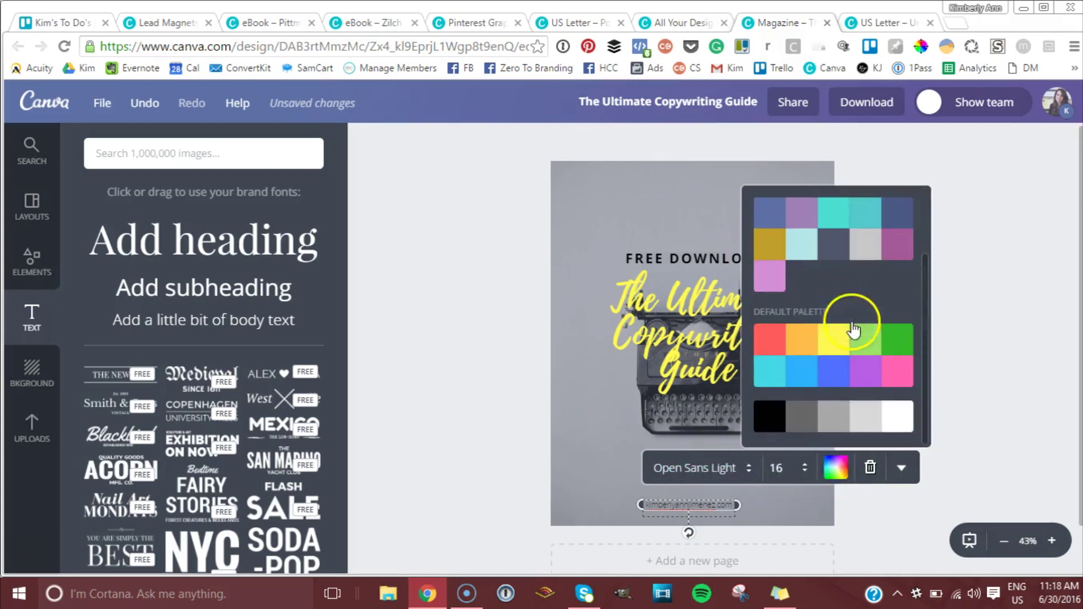
{"action": "left_click", "coordinate": [901, 467]}
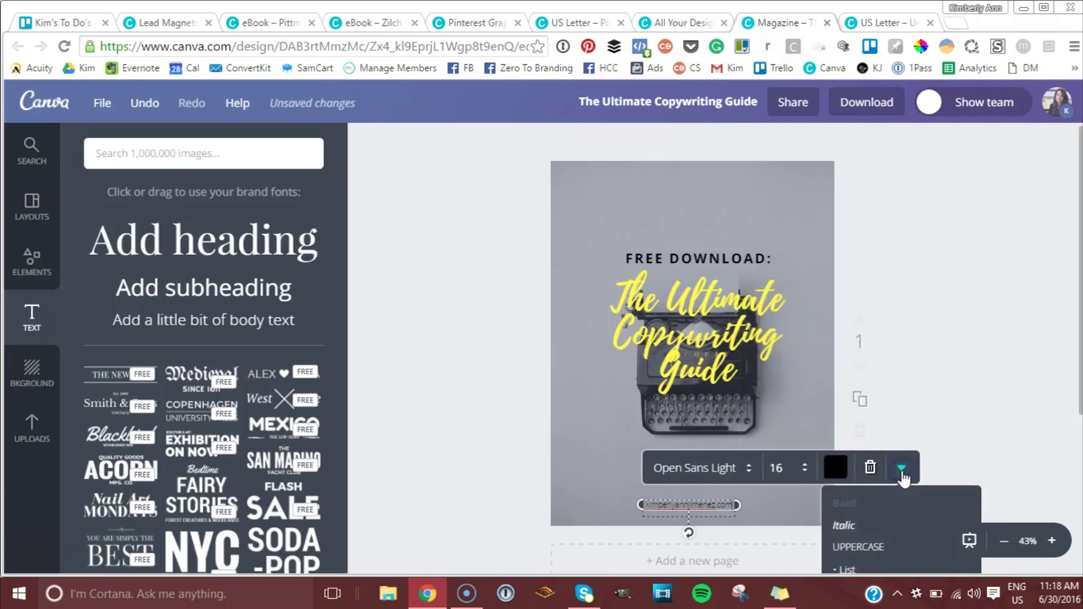
{"action": "left_click", "coordinate": [872, 549]}
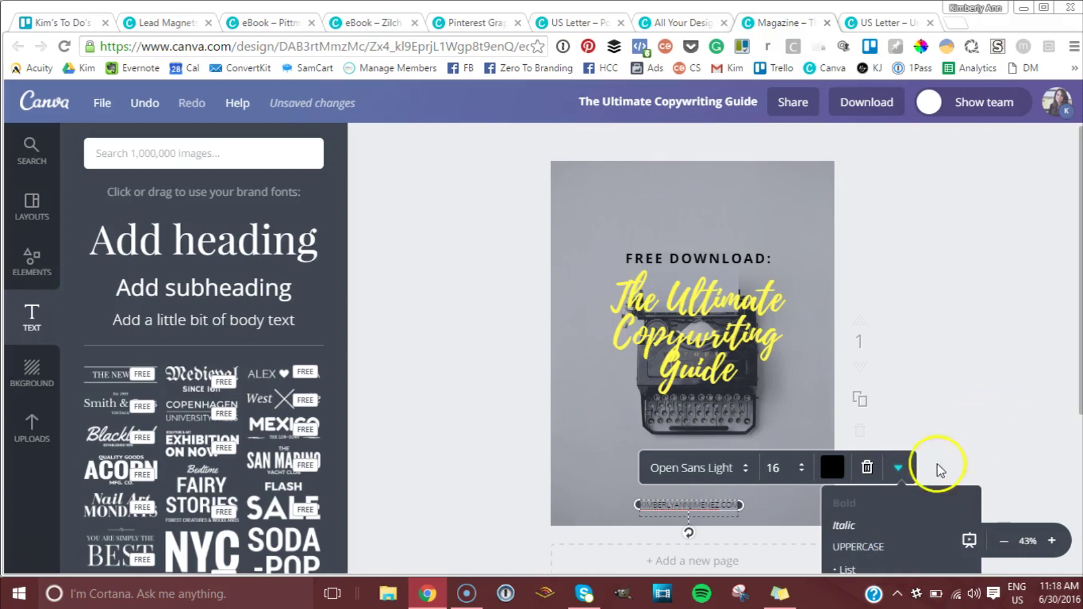
{"action": "left_click", "coordinate": [978, 432]}
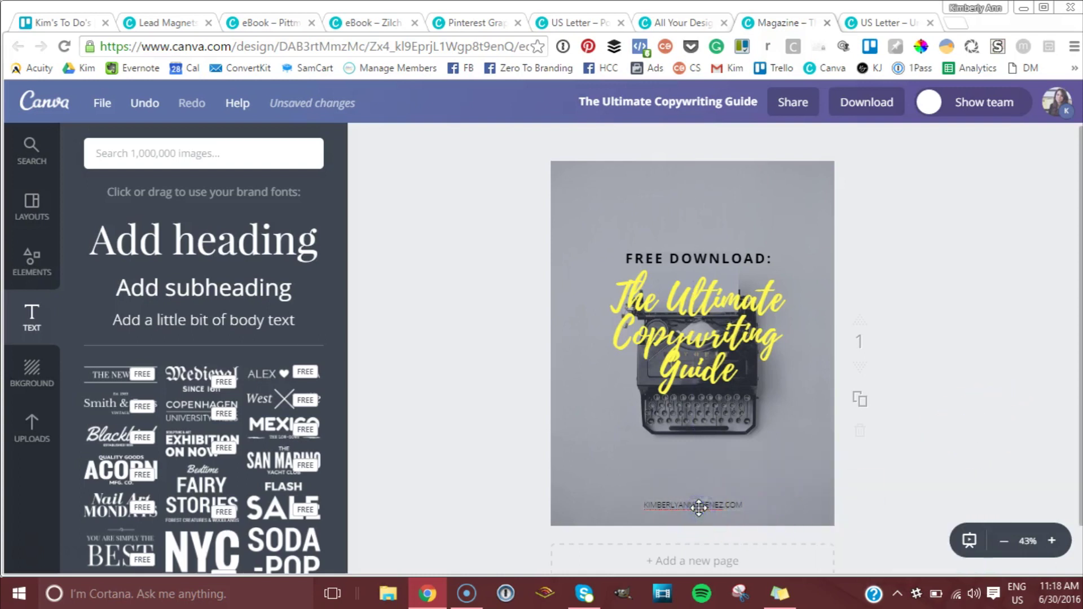
Nudge the script cover title slightly lower.
{"action": "scroll", "coordinate": [792, 431], "scroll_direction": "down", "scroll_amount": 1}
{"action": "scroll", "coordinate": [792, 432], "scroll_direction": "down", "scroll_amount": 2}
{"action": "scroll", "coordinate": [792, 432], "scroll_direction": "up", "scroll_amount": 3}
{"action": "left_click_drag", "start_coordinate": [730, 330], "coordinate": [724, 331]}
{"action": "left_click", "coordinate": [955, 211]}
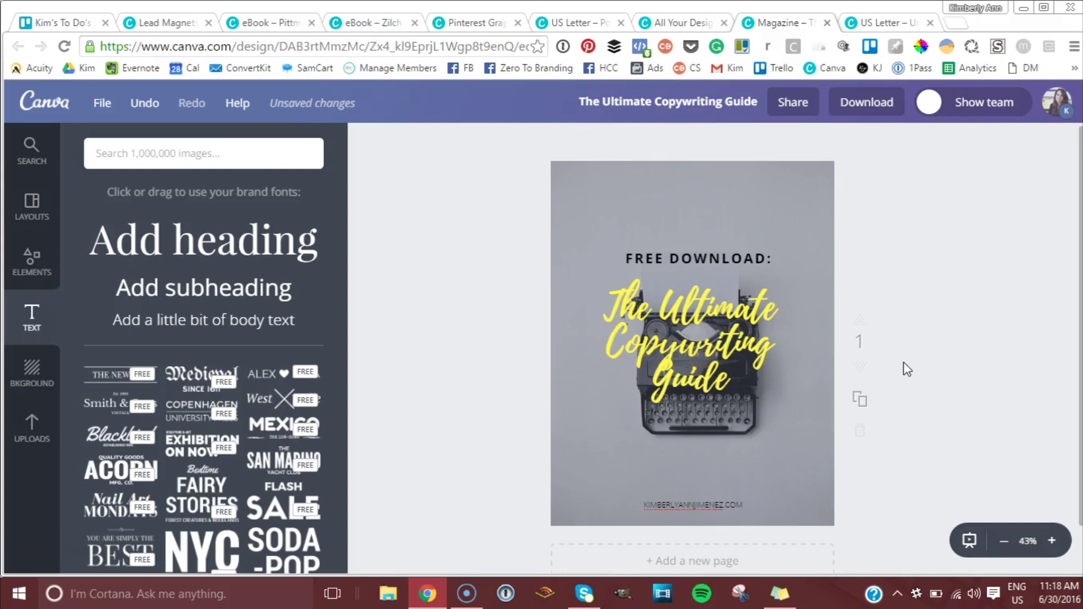
Add a blank second page and apply the KENKYUSHA Artist of the Month layout to it.
{"action": "left_click", "coordinate": [701, 563]}
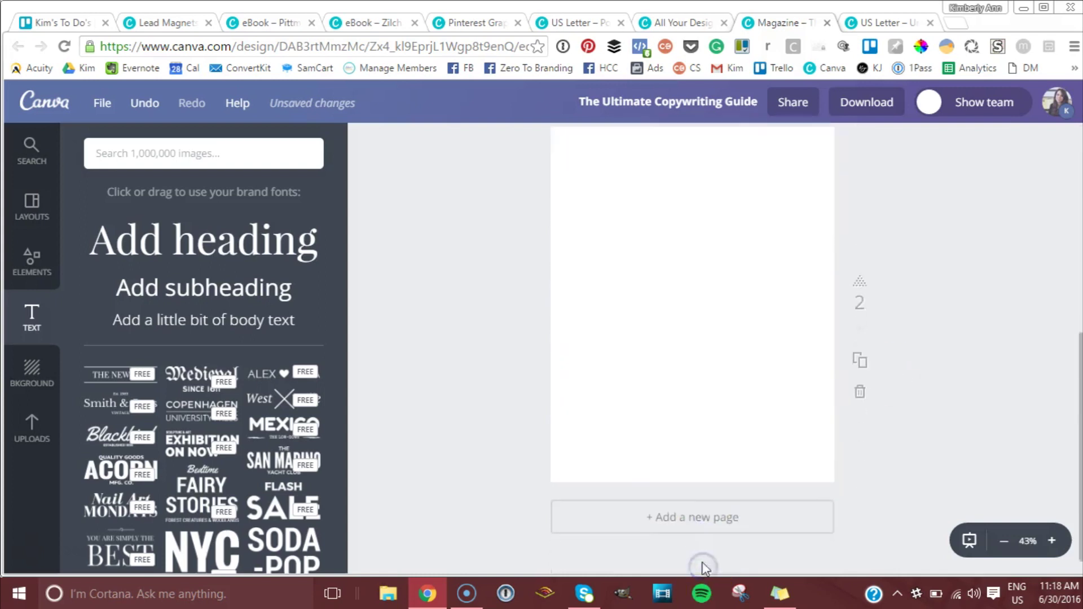
{"action": "scroll", "coordinate": [936, 268], "scroll_direction": "up", "scroll_amount": 4}
{"action": "scroll", "coordinate": [936, 269], "scroll_direction": "up", "scroll_amount": 2}
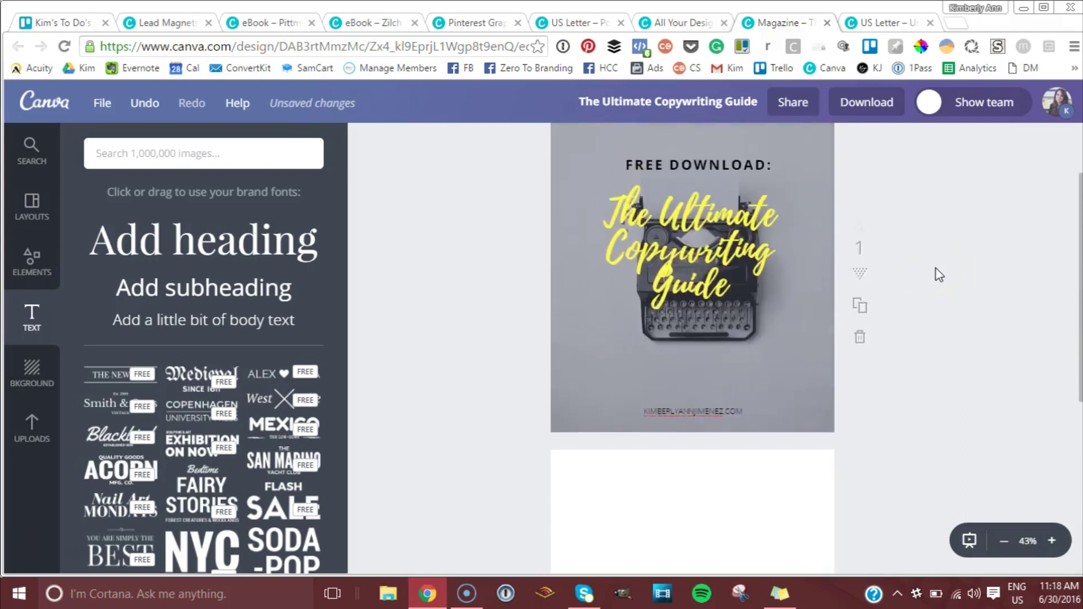
{"action": "scroll", "coordinate": [936, 268], "scroll_direction": "down", "scroll_amount": 3}
{"action": "scroll", "coordinate": [936, 269], "scroll_direction": "down", "scroll_amount": 3}
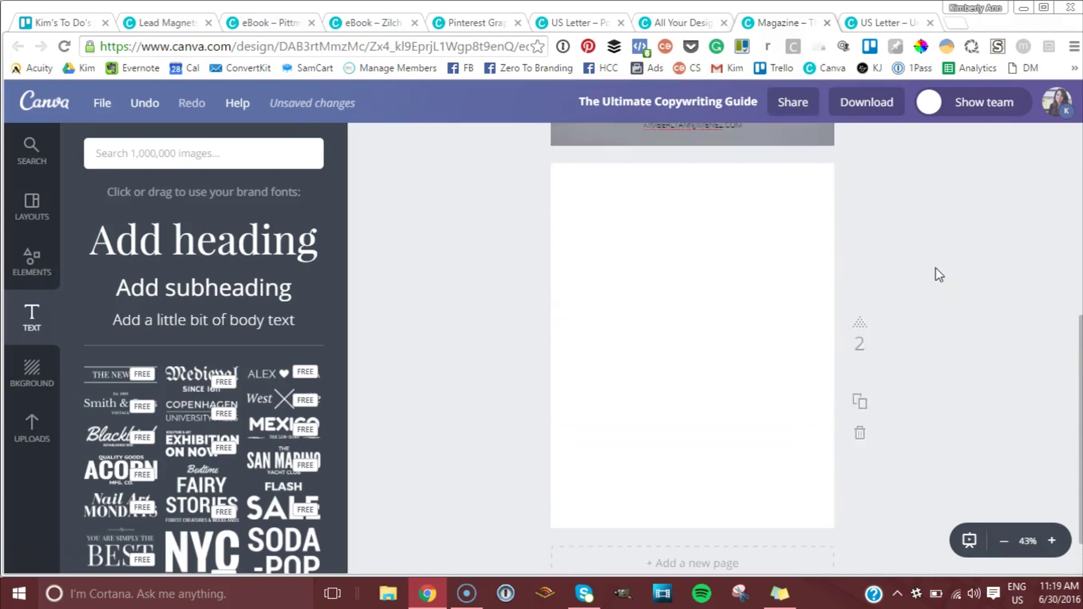
{"action": "scroll", "coordinate": [936, 268], "scroll_direction": "up", "scroll_amount": 2}
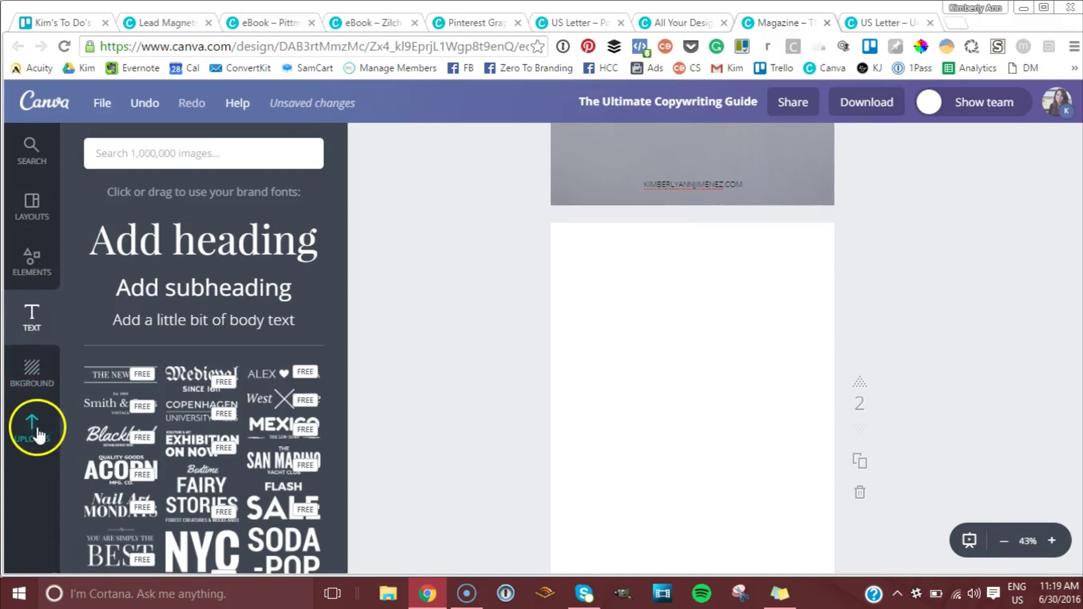
{"action": "left_click", "coordinate": [31, 197]}
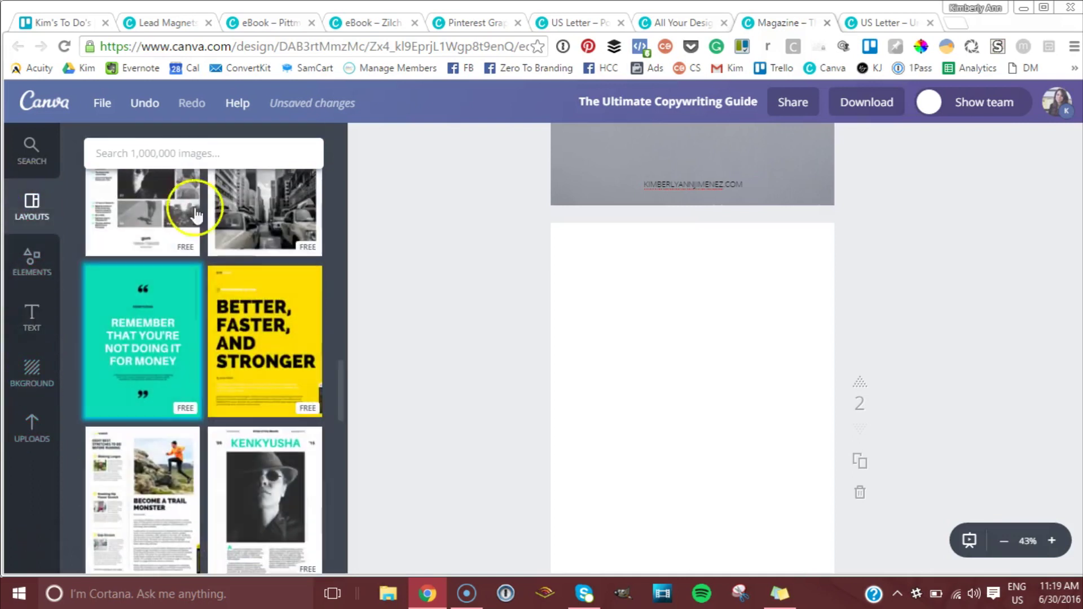
{"action": "scroll", "coordinate": [235, 454], "scroll_direction": "down", "scroll_amount": 5}
{"action": "scroll", "coordinate": [234, 296], "scroll_direction": "up", "scroll_amount": 3}
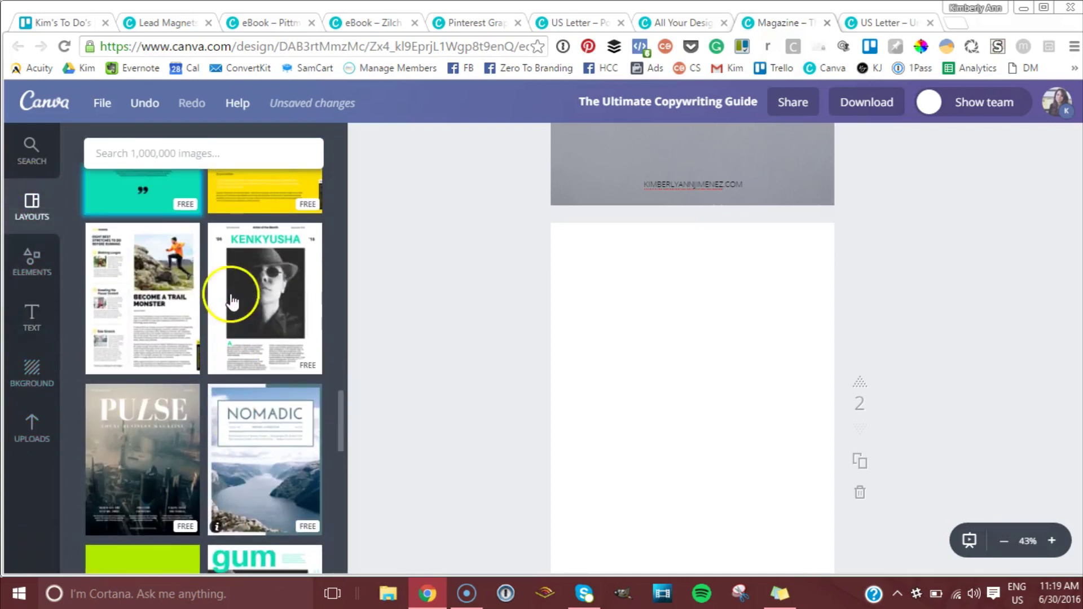
{"action": "left_click", "coordinate": [654, 311]}
{"action": "left_click", "coordinate": [291, 284]}
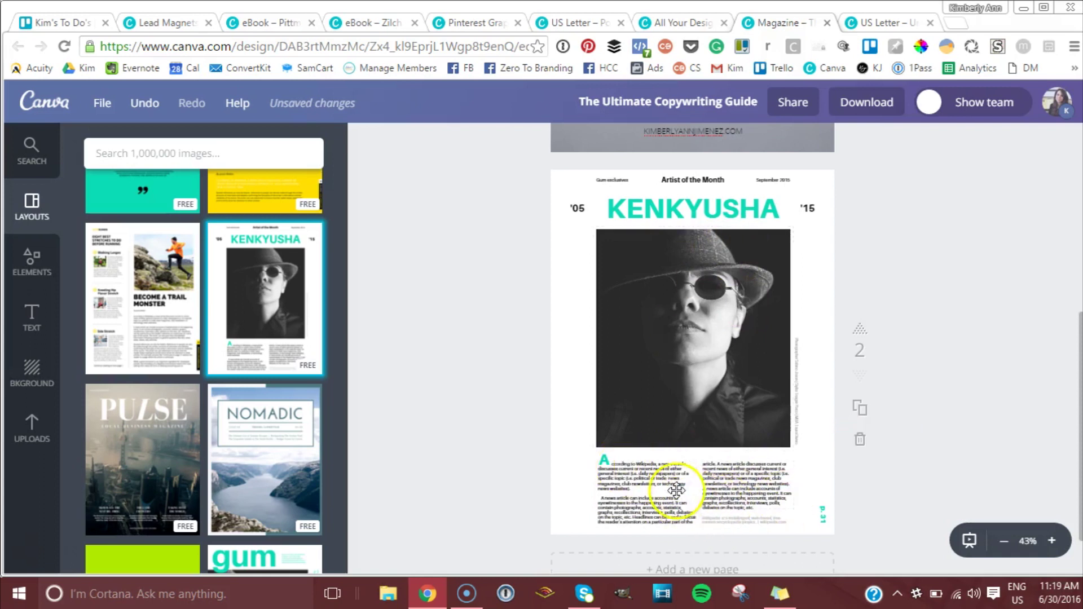
Apply the 'Become a Trail Monster' layout to page 2 and zoom to 75%.
{"action": "left_click", "coordinate": [184, 279]}
{"action": "left_click_drag", "start_coordinate": [187, 279], "coordinate": [727, 357]}
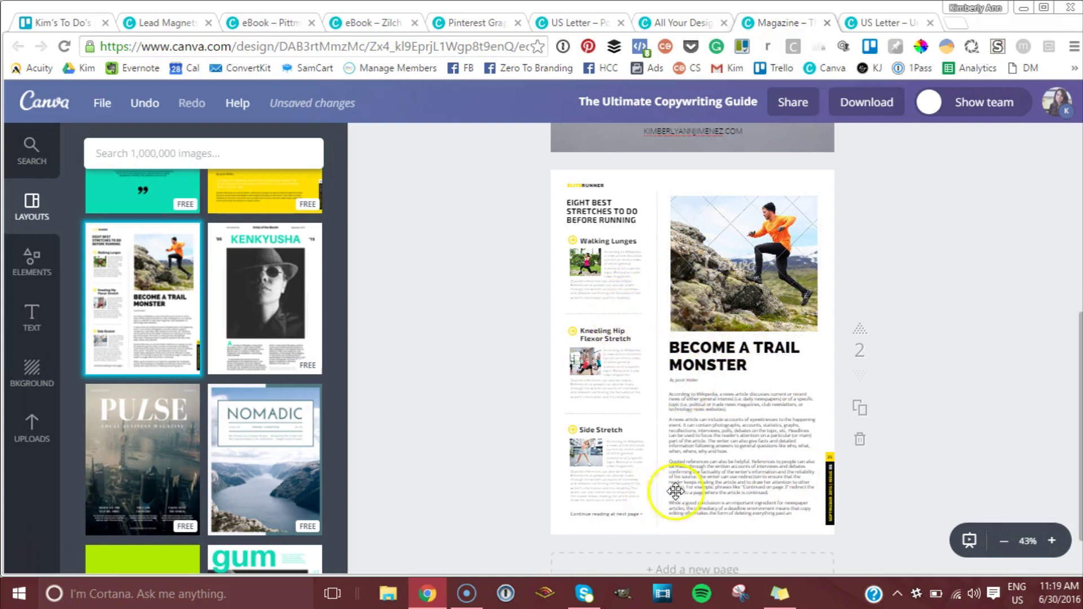
{"action": "left_click", "coordinate": [1051, 542]}
{"action": "left_click", "coordinate": [1051, 542]}
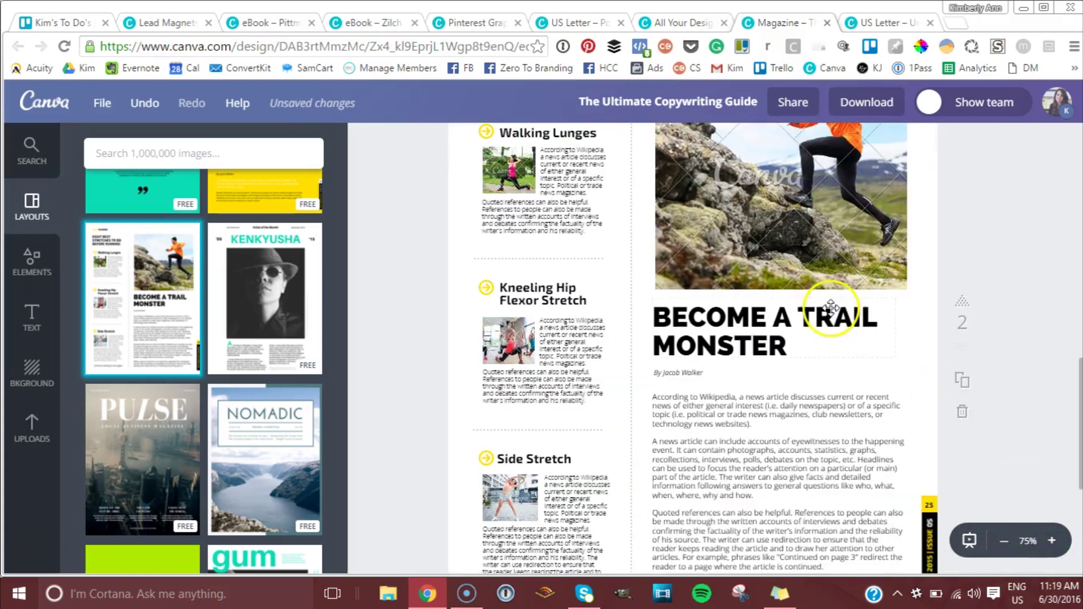
{"action": "scroll", "coordinate": [831, 307], "scroll_direction": "up", "scroll_amount": 3}
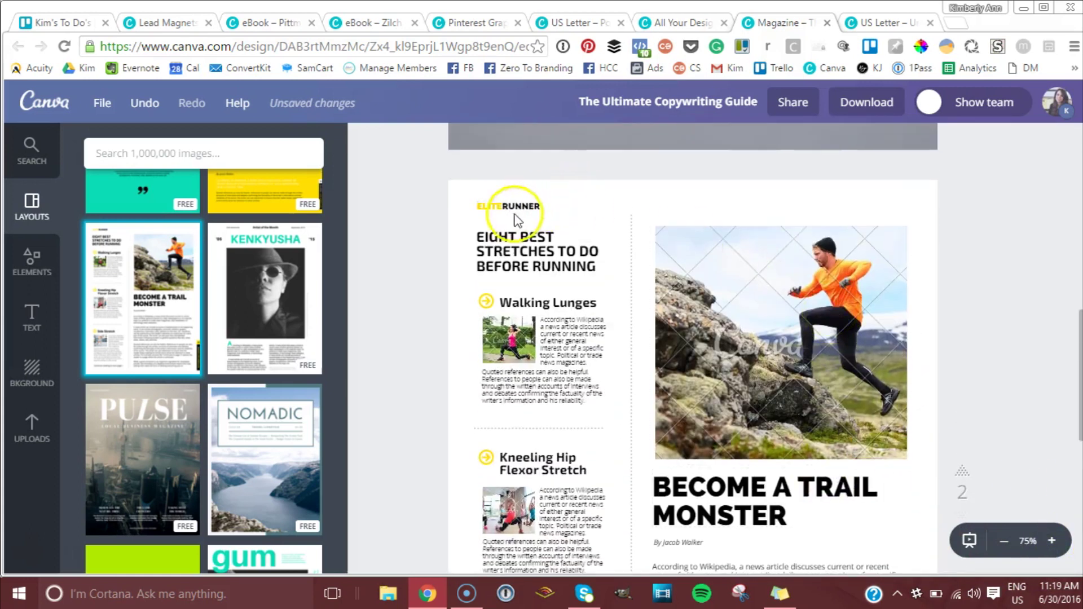
Colour the word ELITE in the ELITERUNNER label gold.
{"action": "left_click", "coordinate": [490, 206]}
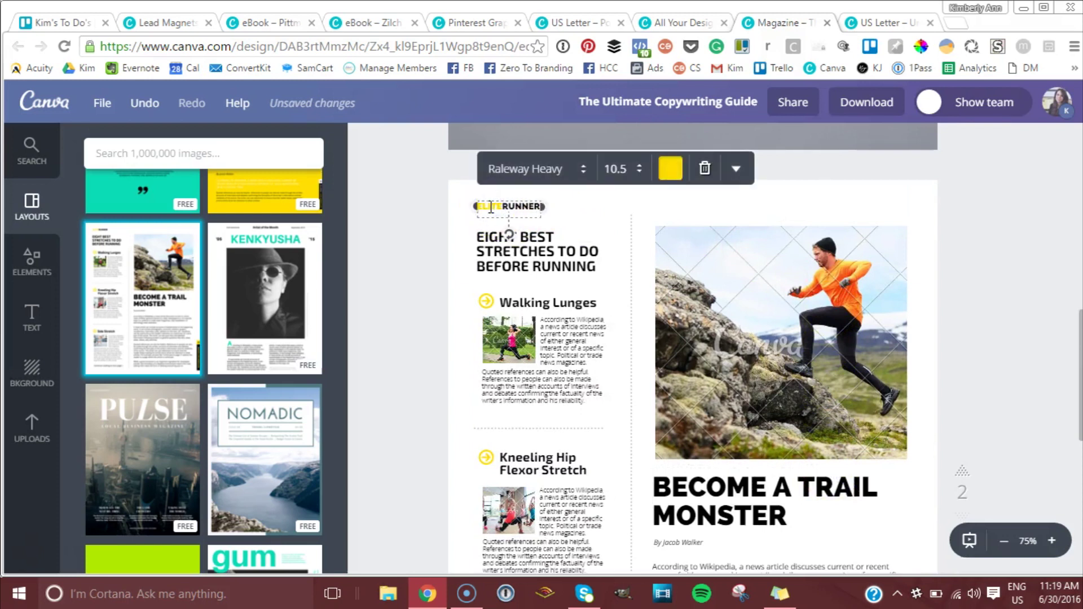
{"action": "left_click", "coordinate": [502, 207]}
{"action": "left_click_drag", "start_coordinate": [504, 208], "coordinate": [488, 207]}
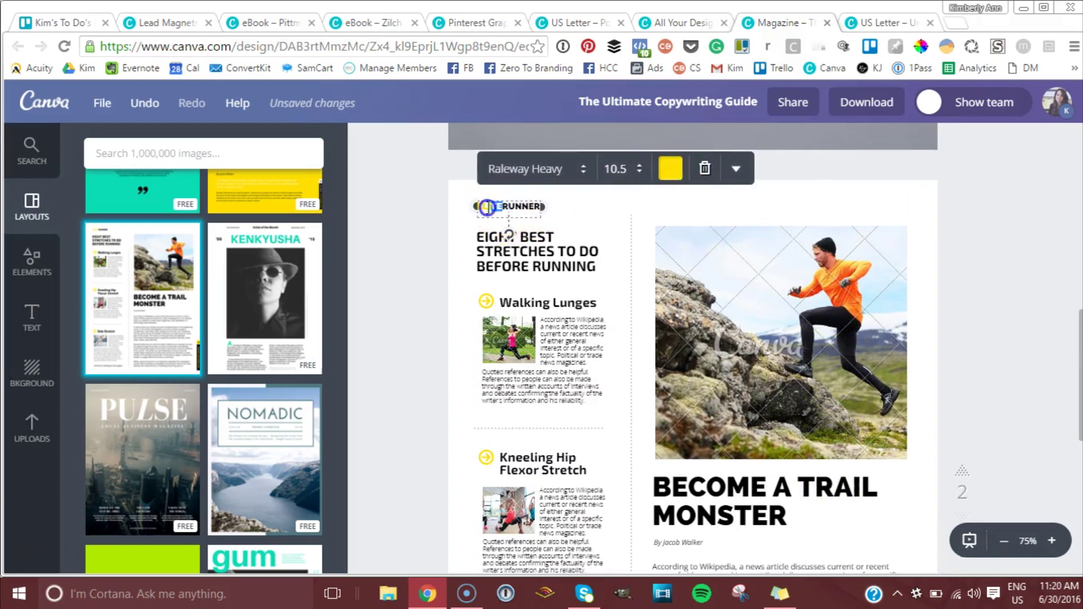
{"action": "left_click", "coordinate": [669, 163]}
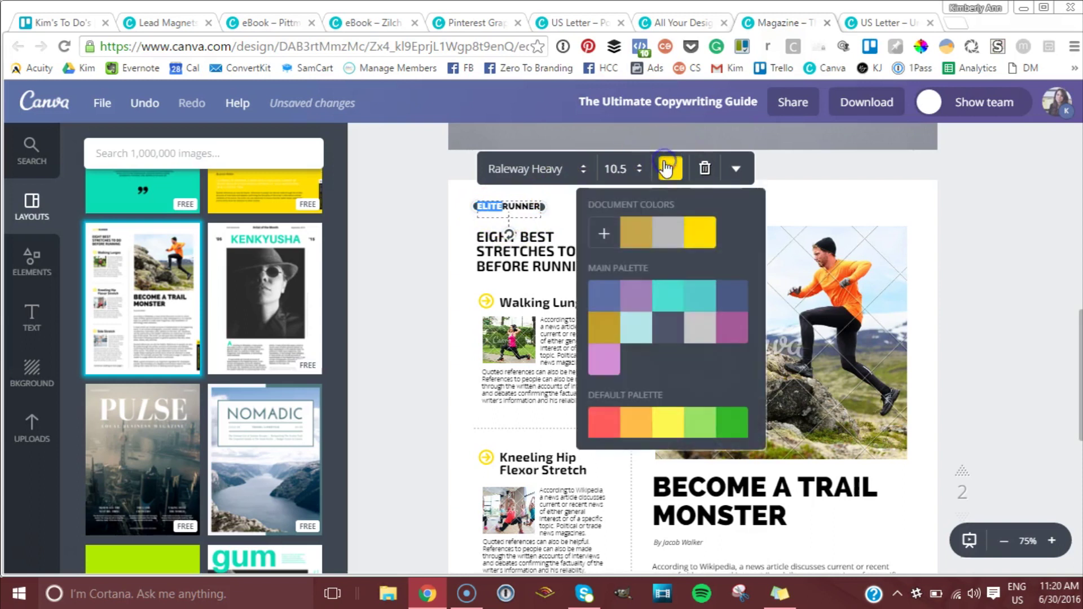
{"action": "left_click", "coordinate": [604, 337]}
{"action": "left_click", "coordinate": [520, 206]}
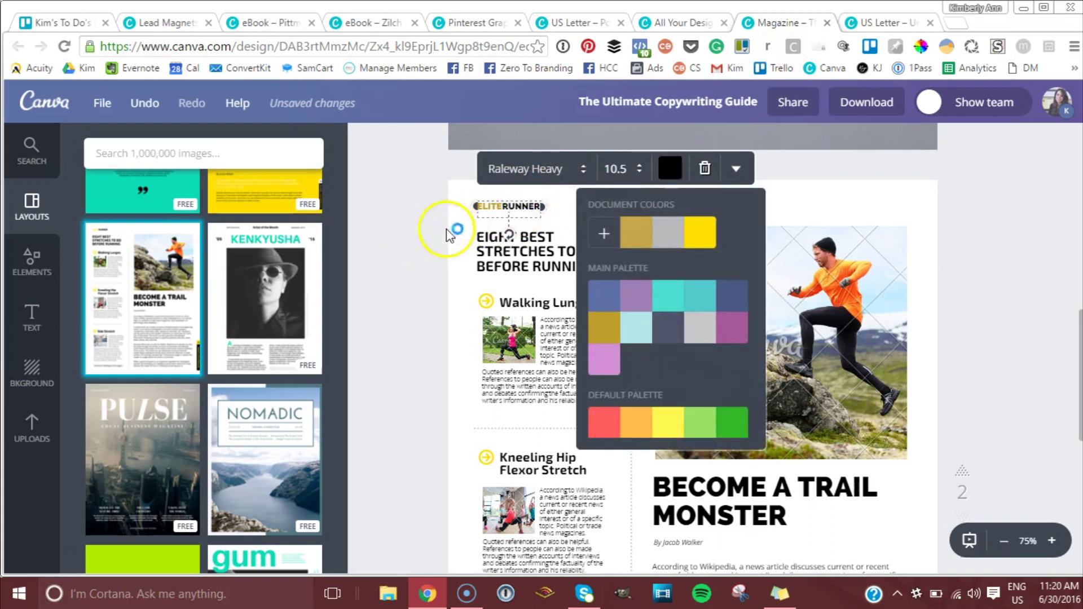
{"action": "left_click", "coordinate": [376, 265]}
Set the heading to Open Sans and retype it as '8 STEPS TO THE PERFECT HEADLINE COPY'.
{"action": "left_click", "coordinate": [505, 244]}
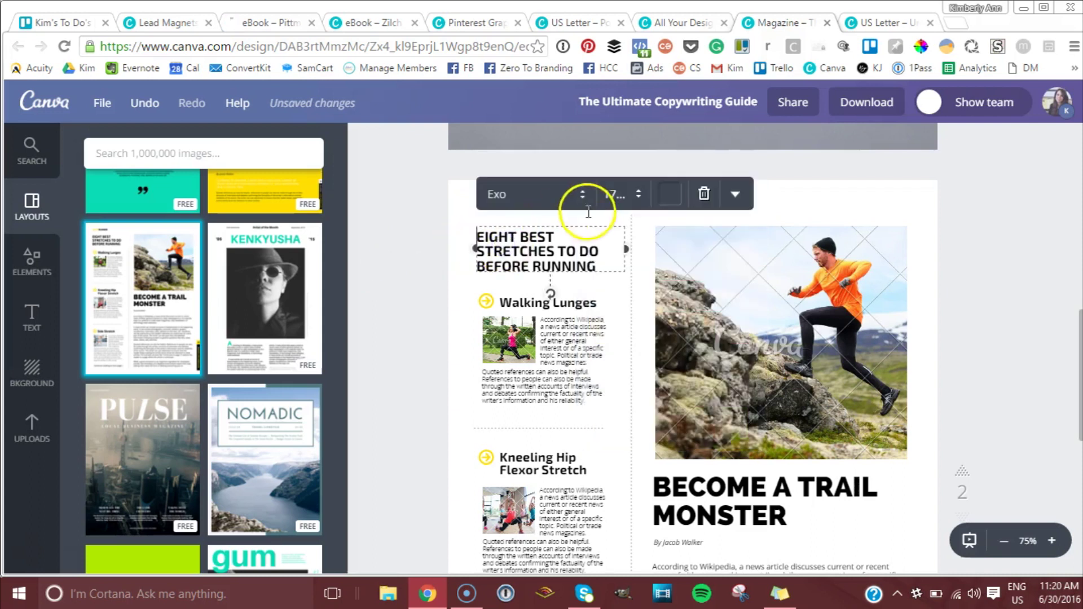
{"action": "left_click", "coordinate": [564, 199]}
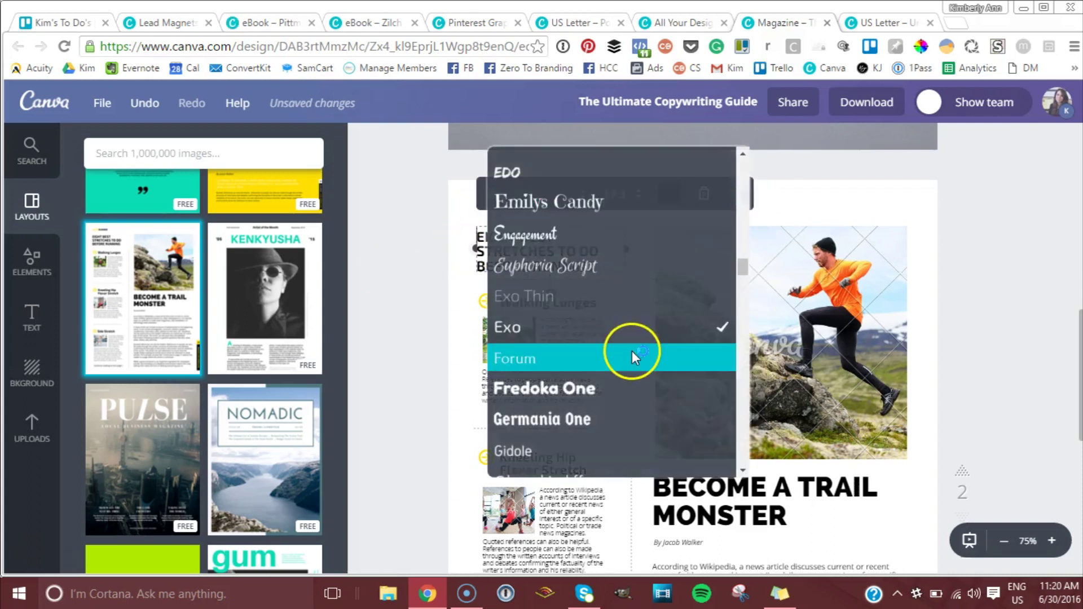
{"action": "scroll", "coordinate": [631, 351], "scroll_direction": "down", "scroll_amount": 15}
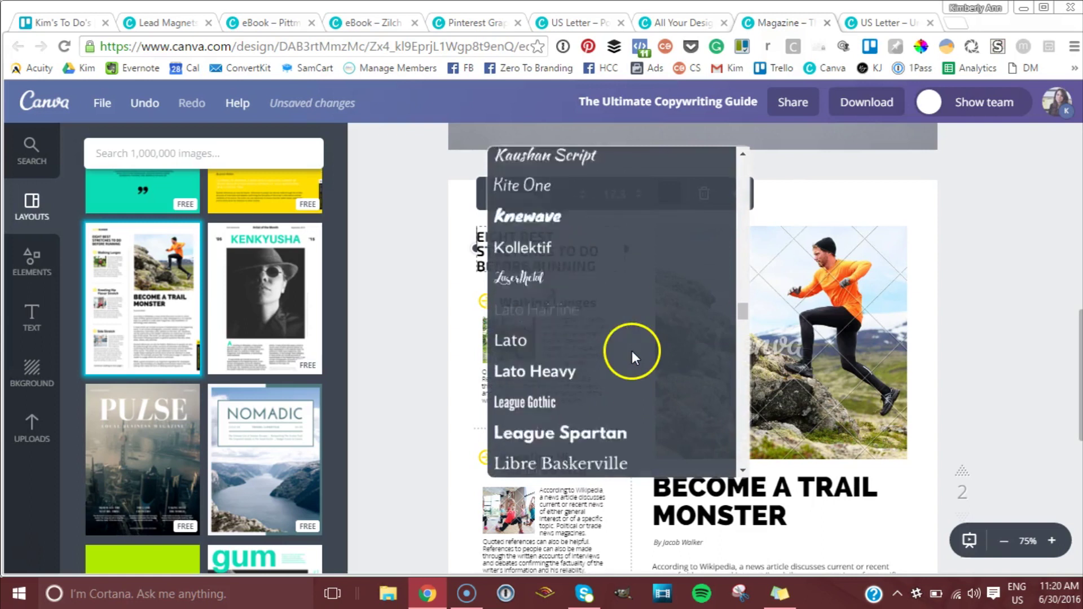
{"action": "scroll", "coordinate": [632, 351], "scroll_direction": "down", "scroll_amount": 10}
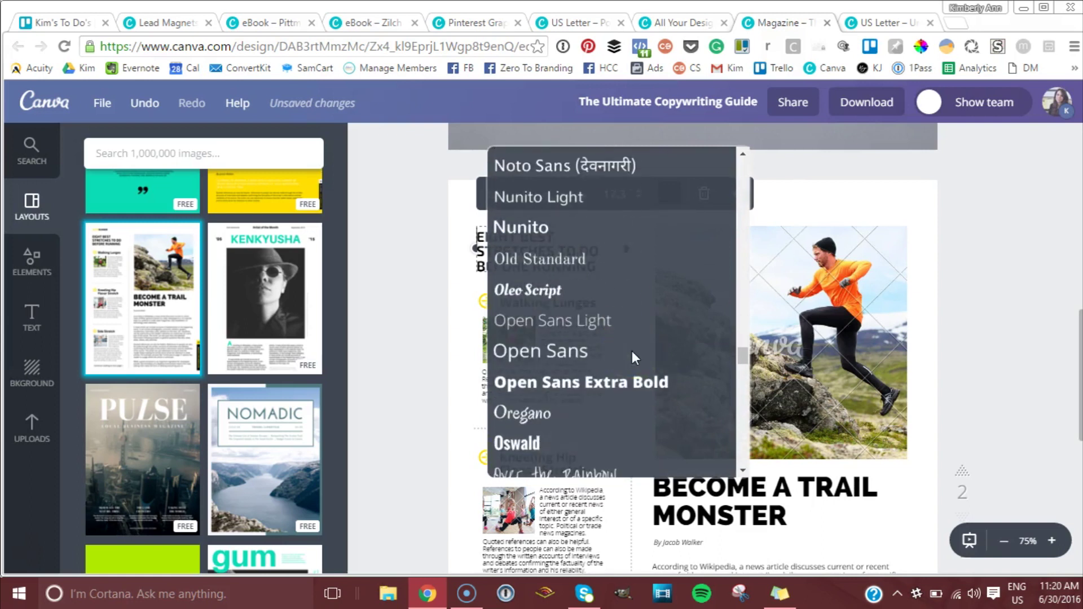
{"action": "left_click", "coordinate": [575, 343]}
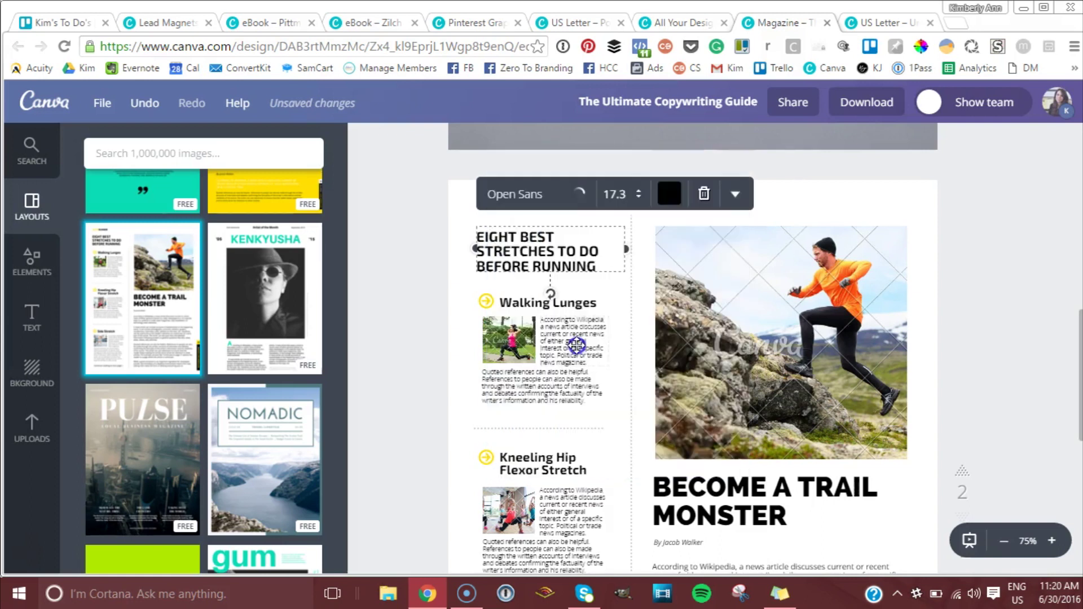
{"action": "left_click", "coordinate": [517, 239]}
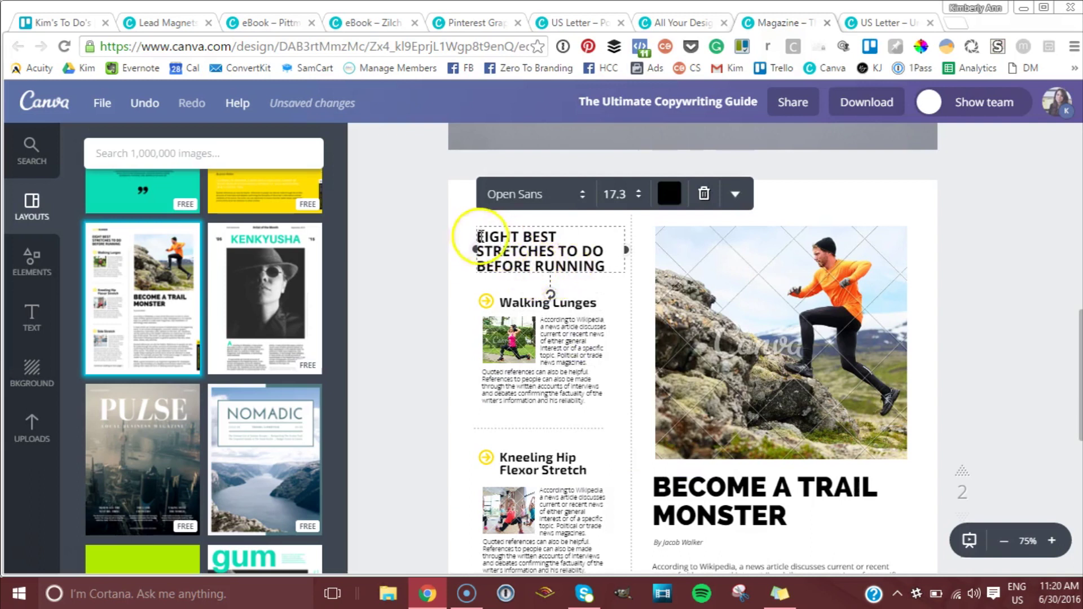
{"action": "left_click", "coordinate": [516, 241]}
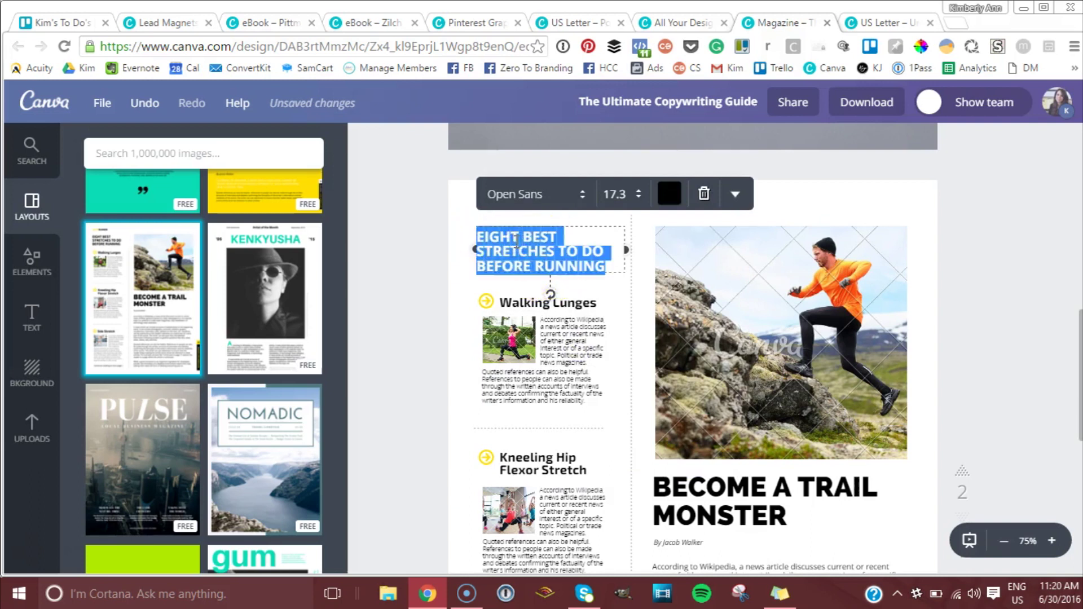
{"action": "type", "text": "8"}
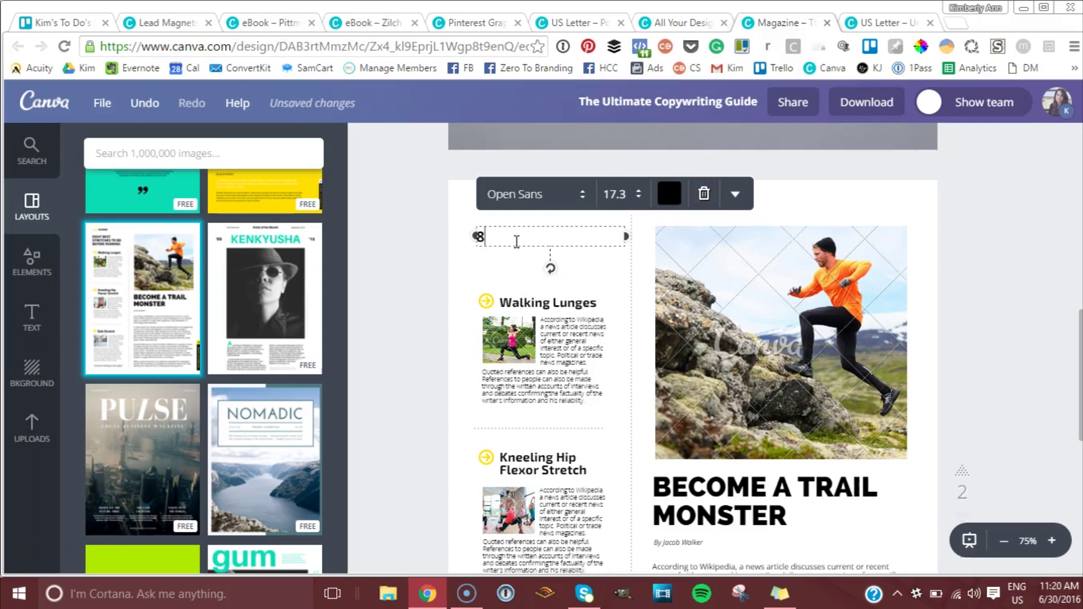
{"action": "type", "text": " STEPS TO THE PERFECT HEADLINE COPY"}
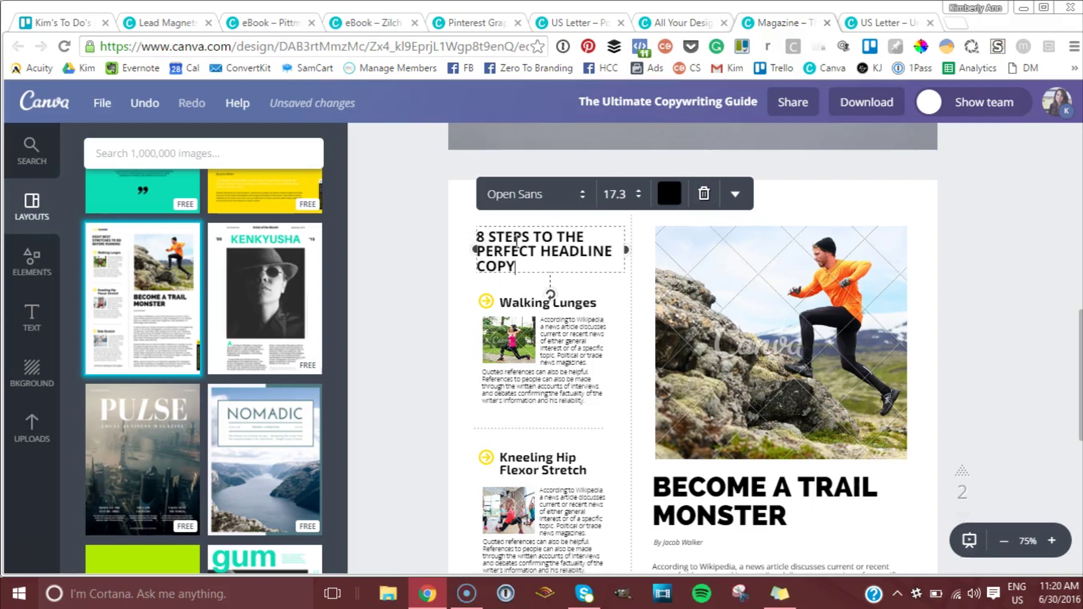
{"action": "left_click", "coordinate": [350, 269]}
Replace the ELITERUNNER label's text with the author's name in gold.
{"action": "left_click", "coordinate": [503, 203]}
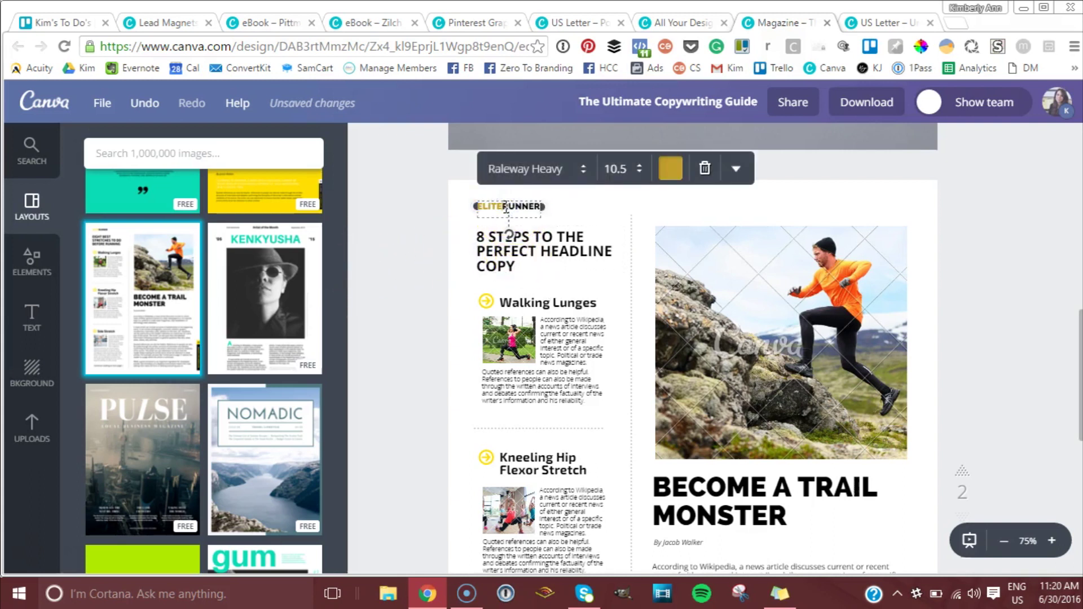
{"action": "double_click", "coordinate": [506, 206]}
{"action": "key", "text": "BackSpace"}
{"action": "left_click", "coordinate": [670, 168]}
{"action": "scroll", "coordinate": [643, 344], "scroll_direction": "down", "scroll_amount": 2}
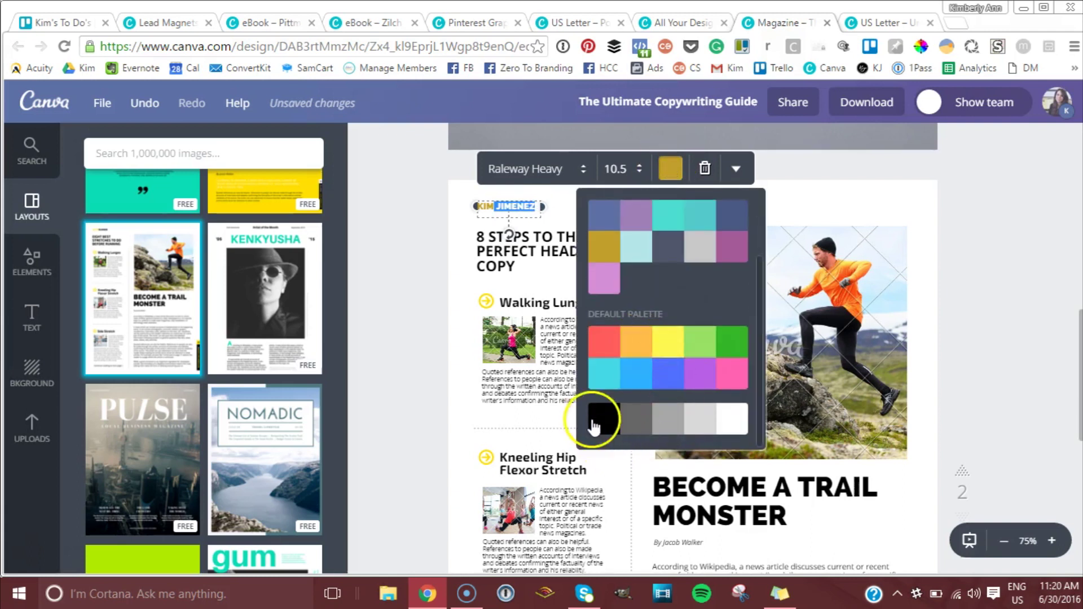
Make the surname in the author-name label black, keeping the first name gold.
{"action": "left_click", "coordinate": [428, 261]}
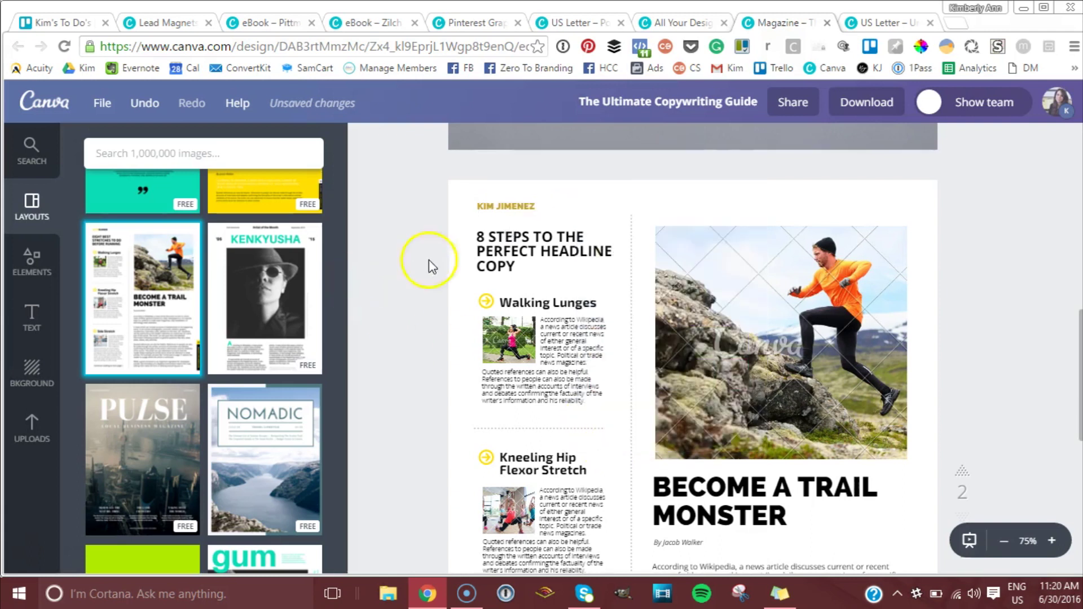
{"action": "left_click", "coordinate": [506, 207]}
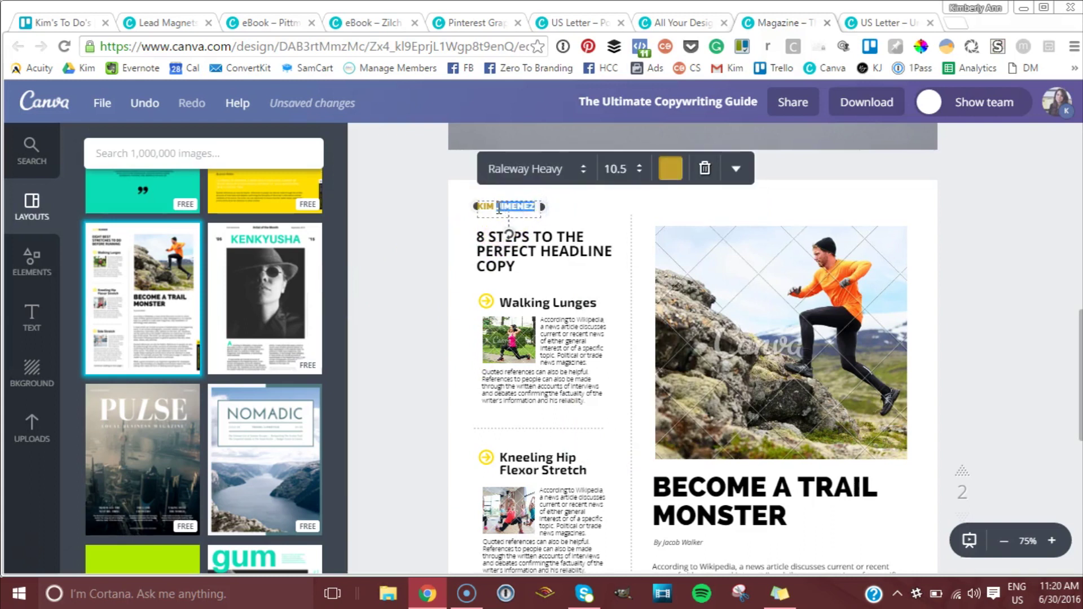
{"action": "left_click", "coordinate": [671, 168]}
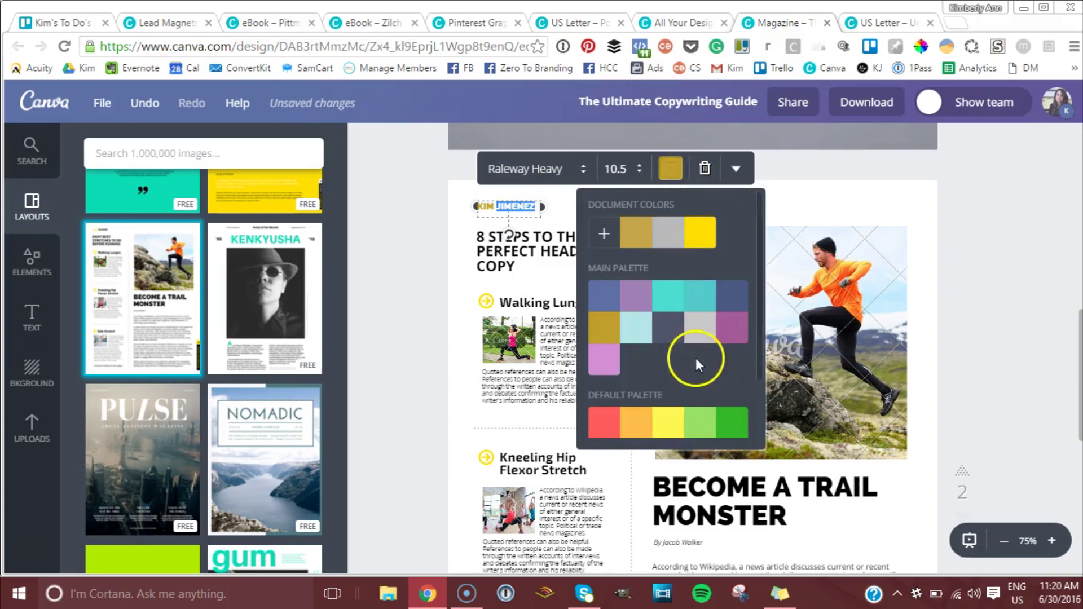
{"action": "scroll", "coordinate": [697, 363], "scroll_direction": "down", "scroll_amount": 2}
{"action": "left_click", "coordinate": [598, 423]}
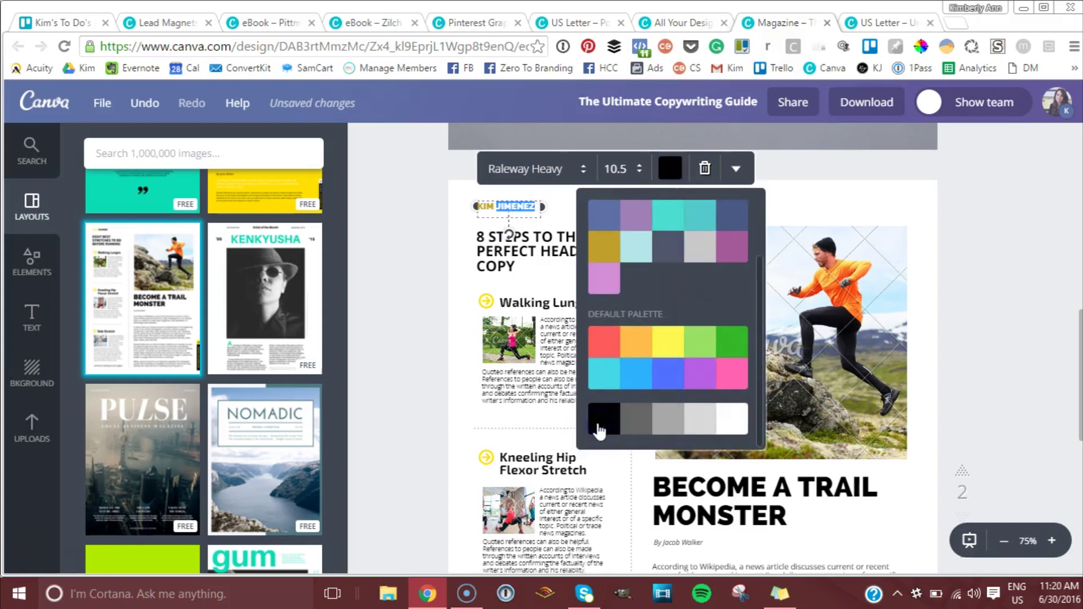
{"action": "left_click", "coordinate": [447, 230]}
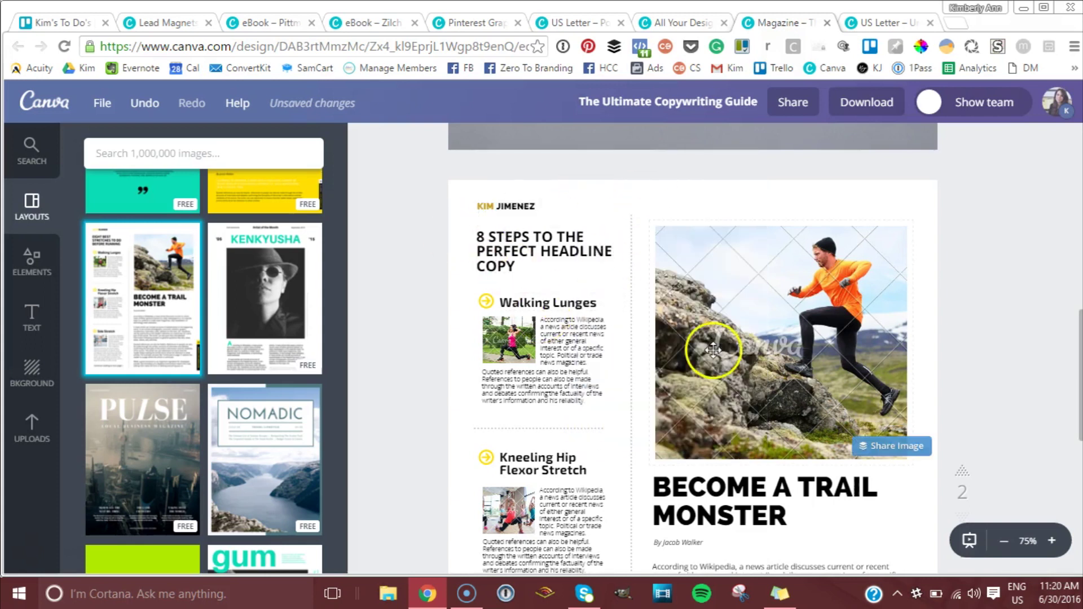
Swap the trail-runner photo for the uploaded laptop image.
{"action": "left_click", "coordinate": [31, 420]}
{"action": "scroll", "coordinate": [203, 350], "scroll_direction": "up", "scroll_amount": 1}
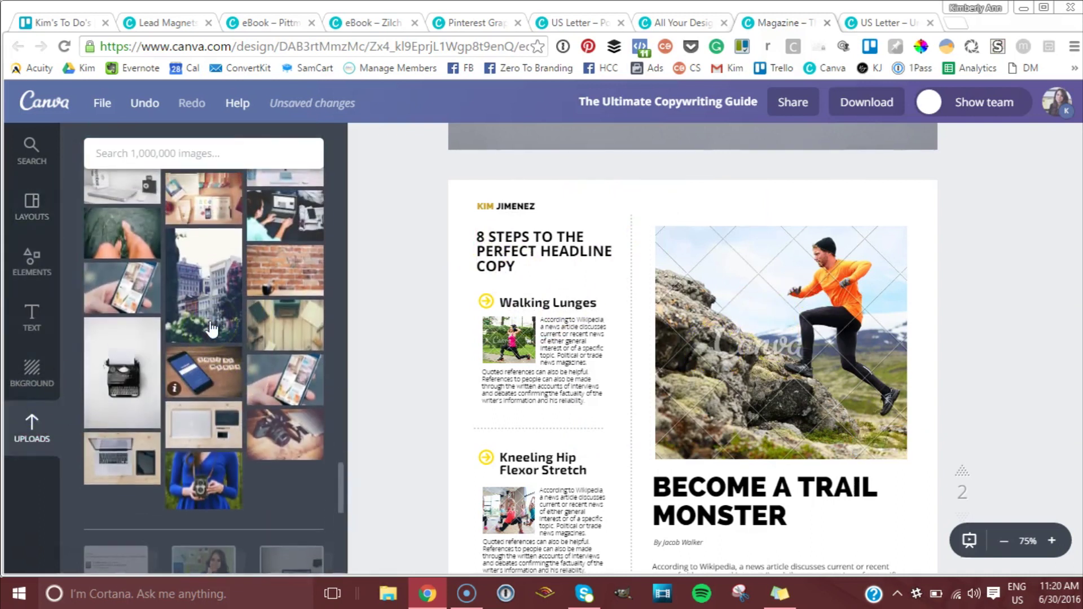
{"action": "left_click_drag", "start_coordinate": [125, 479], "coordinate": [794, 371]}
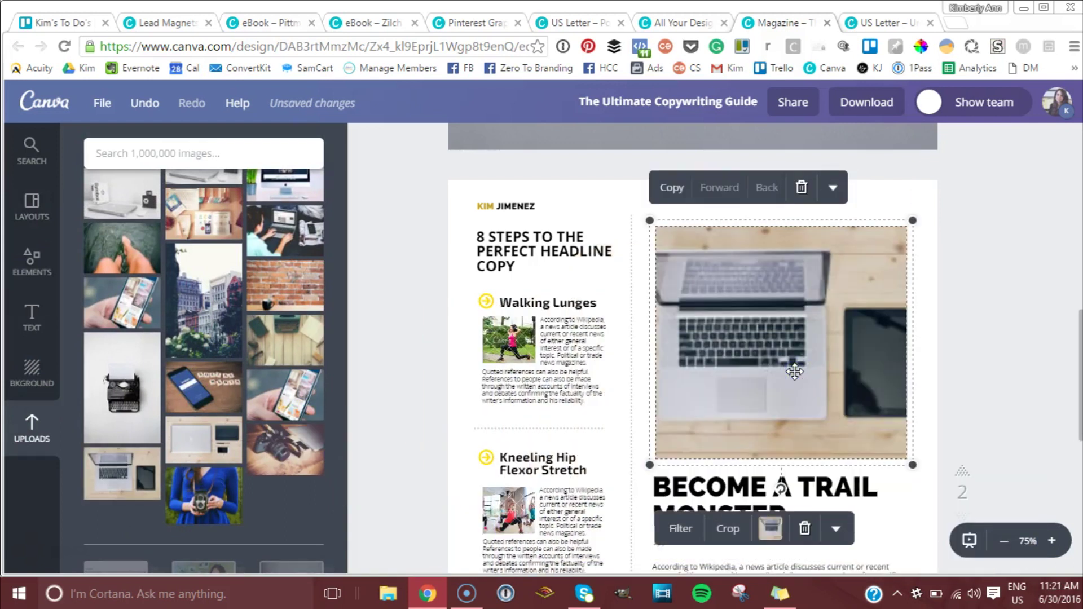
{"action": "left_click", "coordinate": [766, 367]}
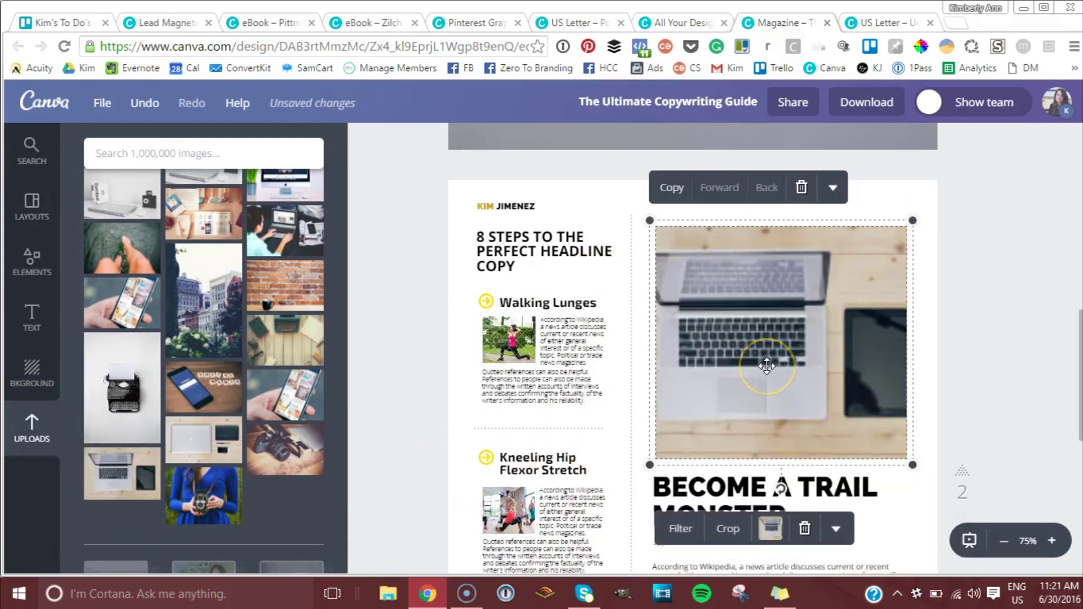
{"action": "left_click", "coordinate": [865, 341]}
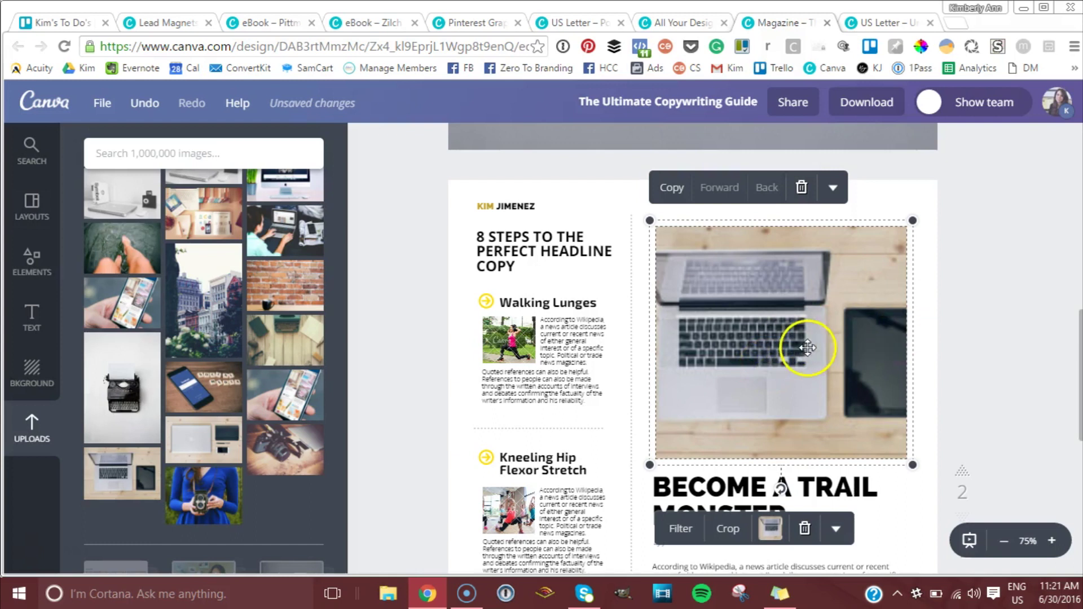
Crop the laptop photo, shifting it right to fill the right column.
{"action": "double_click", "coordinate": [741, 305]}
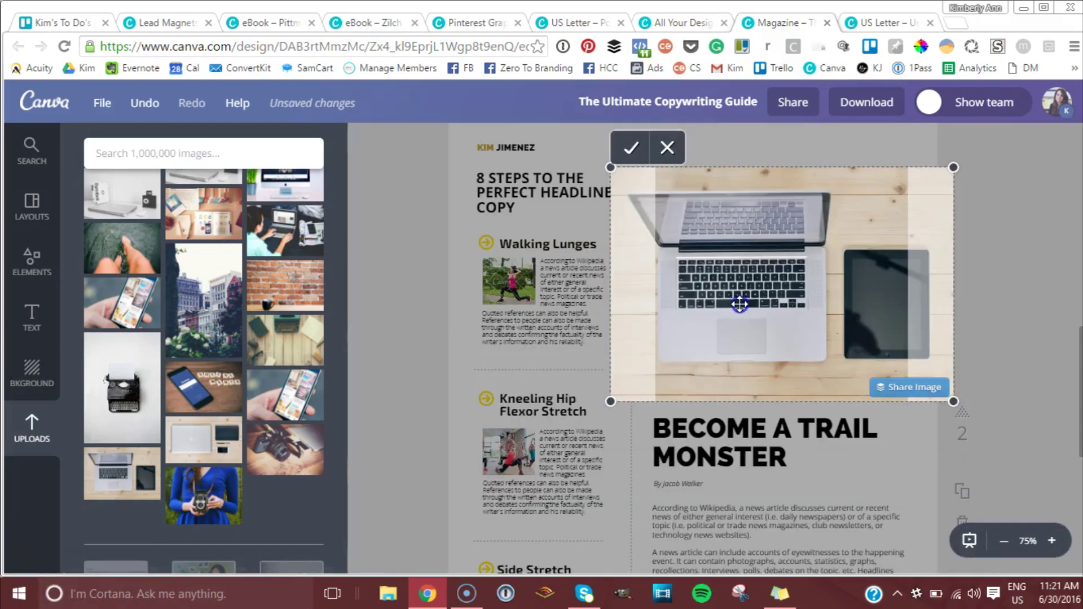
{"action": "left_click_drag", "start_coordinate": [742, 305], "coordinate": [773, 303]}
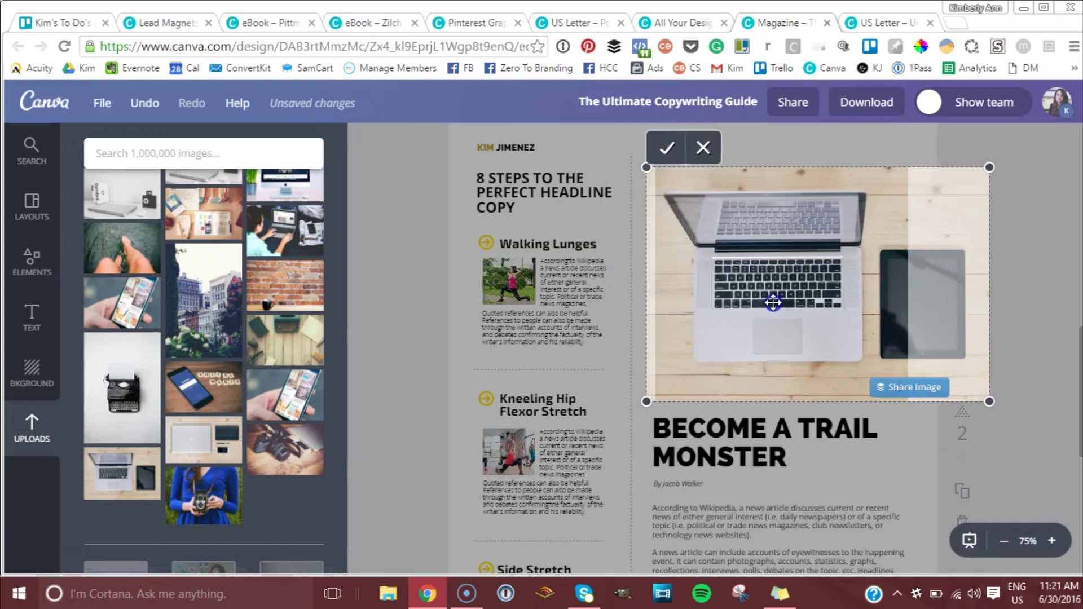
{"action": "left_click", "coordinate": [664, 147]}
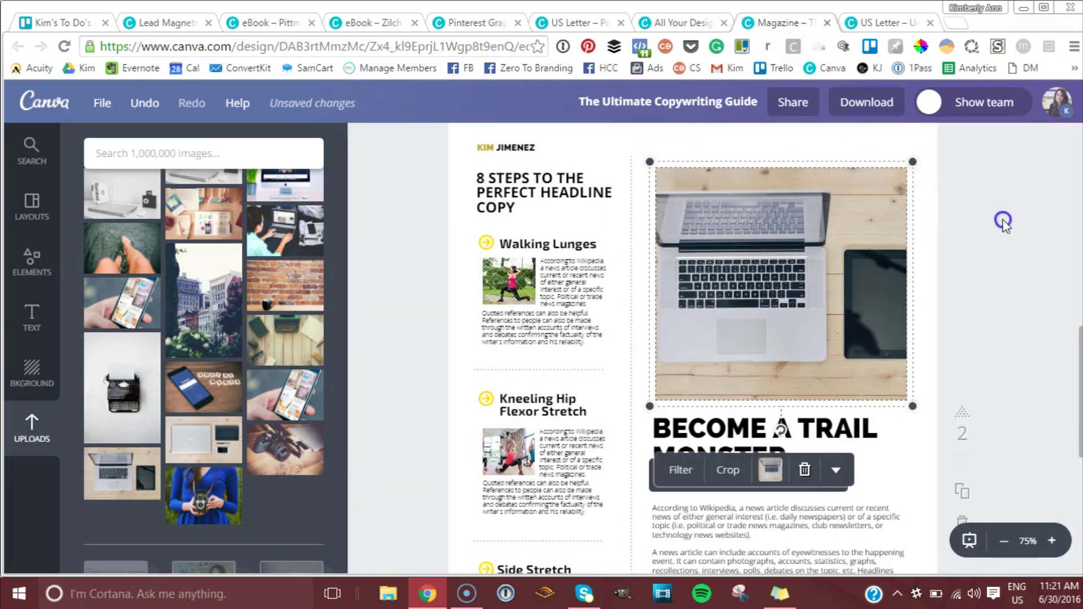
Delete the three exercise items and the small image-and-text article from the left column.
{"action": "left_click", "coordinate": [506, 418]}
{"action": "scroll", "coordinate": [507, 418], "scroll_direction": "down", "scroll_amount": 5}
{"action": "scroll", "coordinate": [506, 418], "scroll_direction": "up", "scroll_amount": 5}
{"action": "scroll", "coordinate": [506, 418], "scroll_direction": "down", "scroll_amount": 3}
{"action": "scroll", "coordinate": [556, 384], "scroll_direction": "up", "scroll_amount": 3}
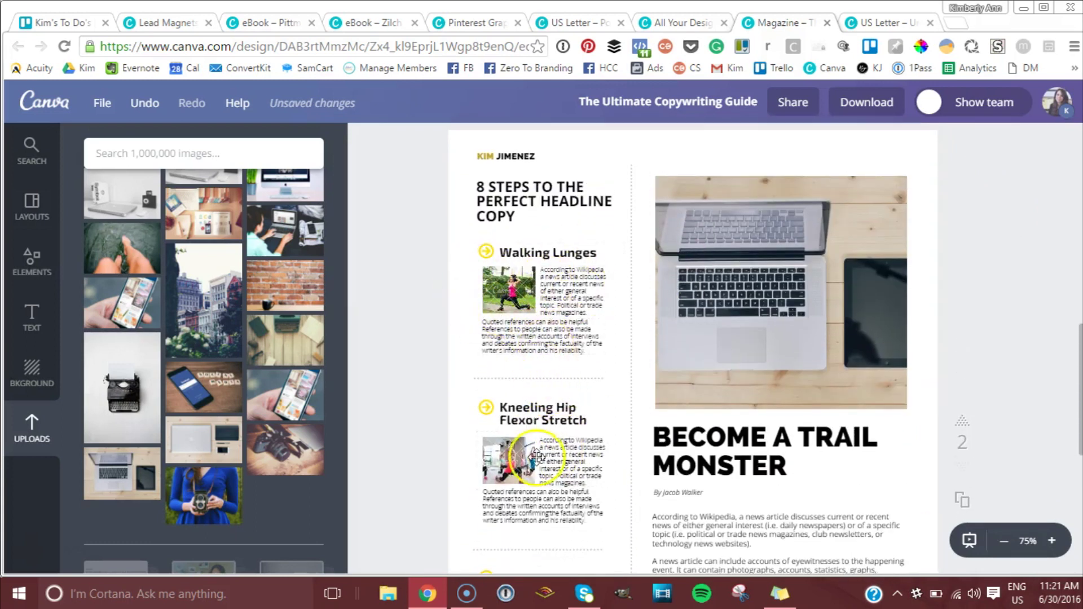
{"action": "scroll", "coordinate": [550, 445], "scroll_direction": "down", "scroll_amount": 5}
{"action": "scroll", "coordinate": [553, 449], "scroll_direction": "up", "scroll_amount": 4}
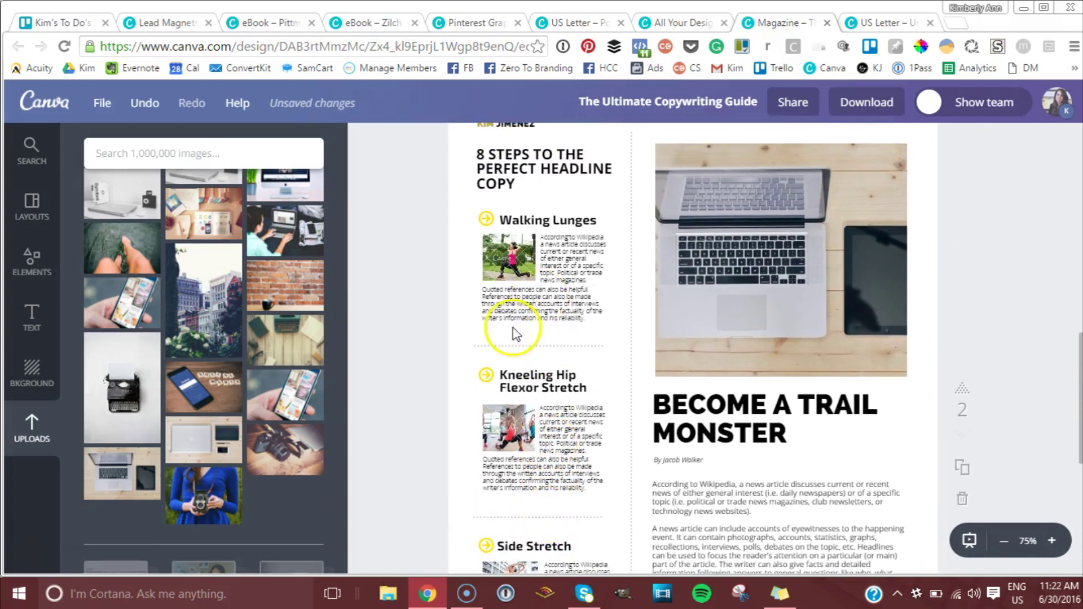
{"action": "left_click_drag", "start_coordinate": [397, 223], "coordinate": [563, 541]}
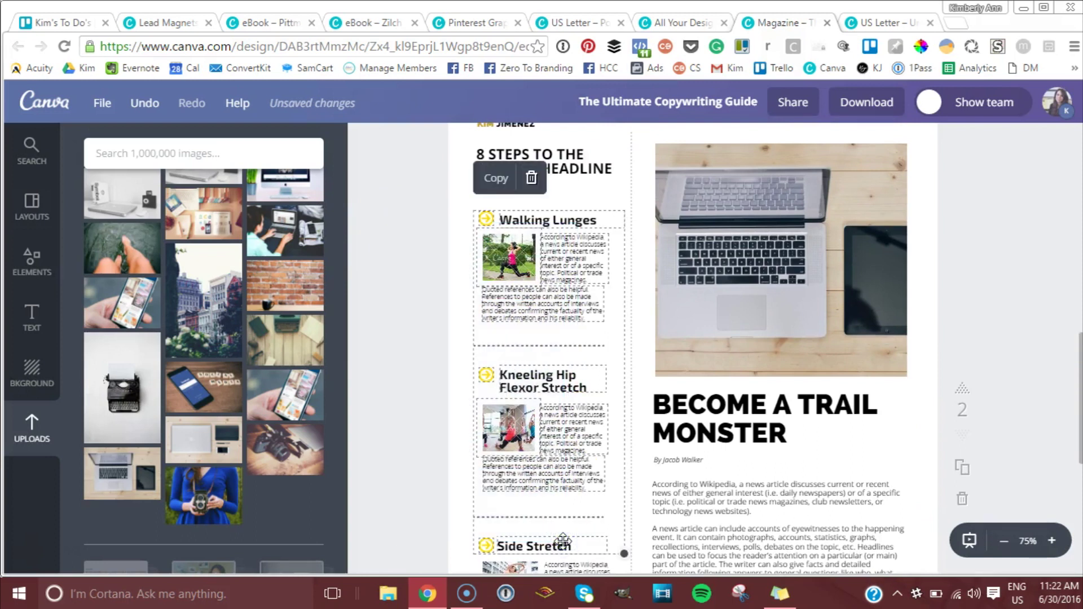
{"action": "key", "text": "Delete"}
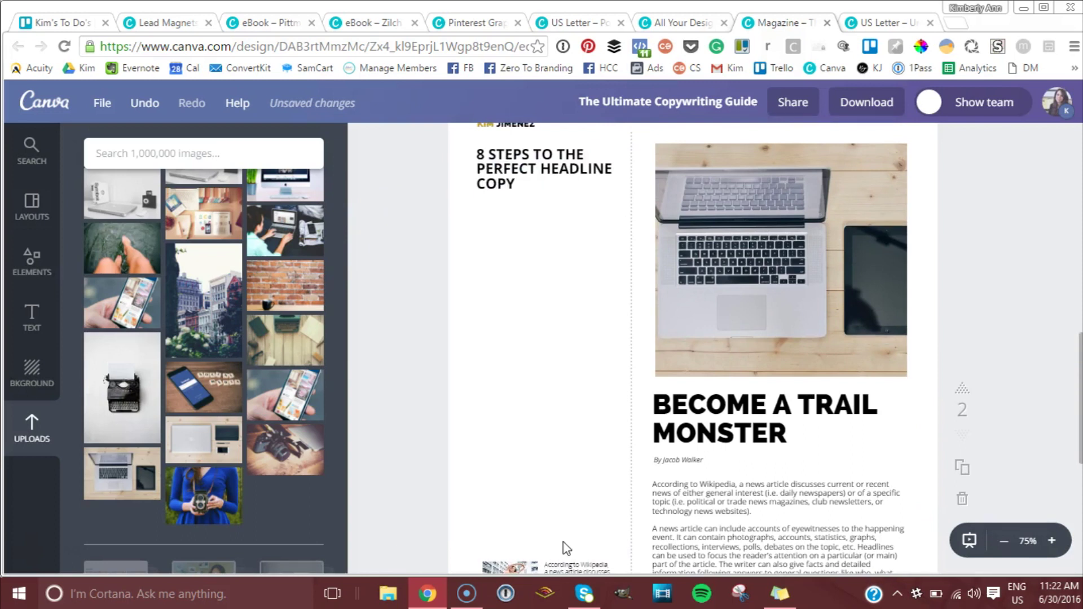
{"action": "left_click", "coordinate": [483, 438]}
{"action": "scroll", "coordinate": [484, 438], "scroll_direction": "down", "scroll_amount": 3}
{"action": "left_click_drag", "start_coordinate": [398, 375], "coordinate": [584, 522]}
{"action": "key", "text": "Delete"}
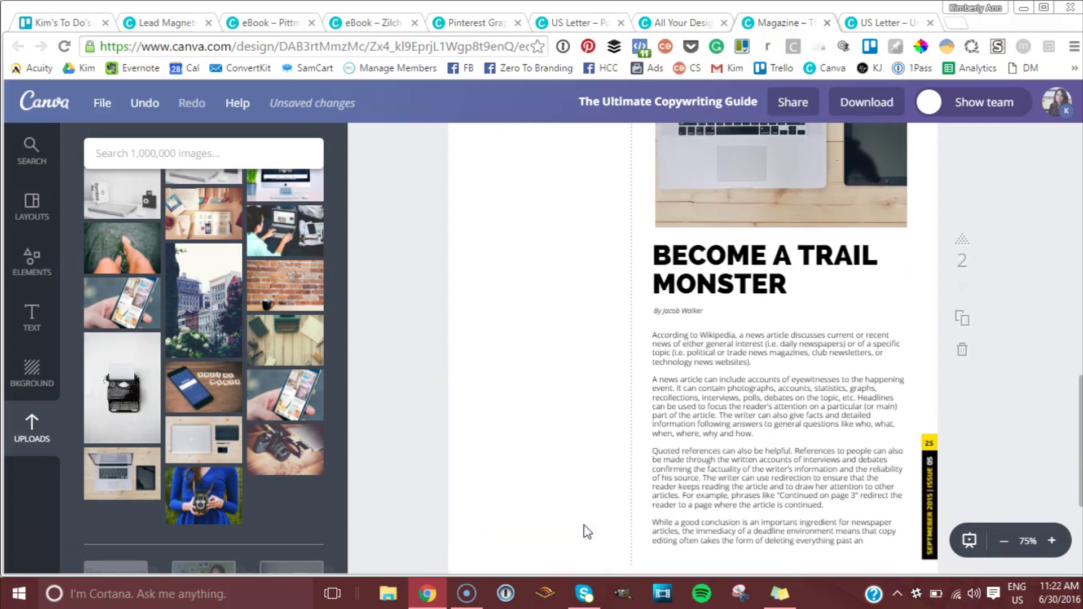
Move the dashed divider to the left margin and shift the BECOME A TRAIL MONSTER article left.
{"action": "scroll", "coordinate": [585, 530], "scroll_direction": "up", "scroll_amount": 3}
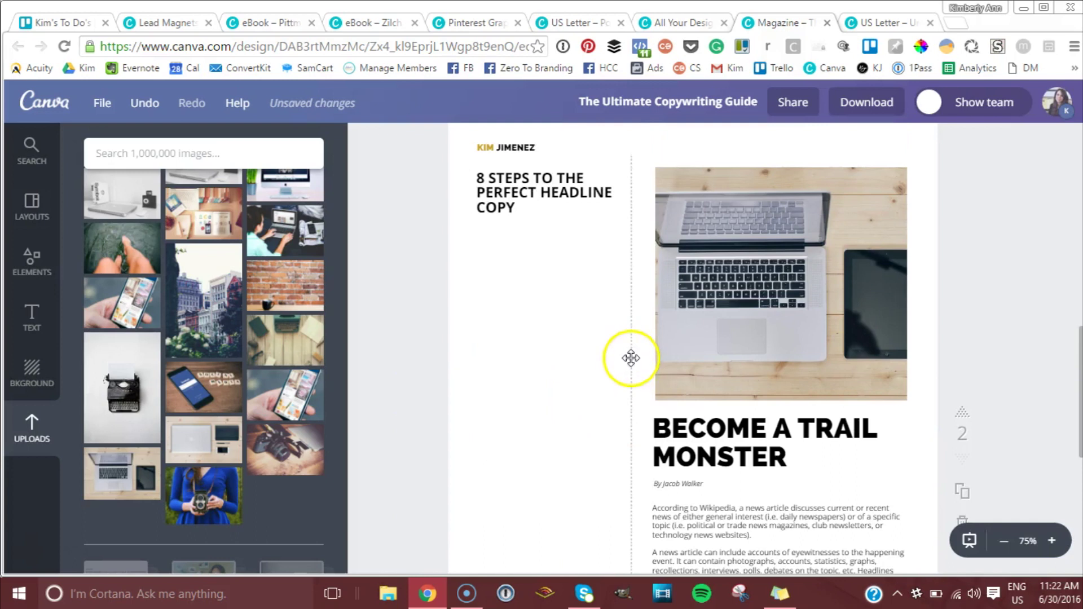
{"action": "left_click_drag", "start_coordinate": [631, 358], "coordinate": [468, 362]}
{"action": "scroll", "coordinate": [624, 428], "scroll_direction": "down", "scroll_amount": 3}
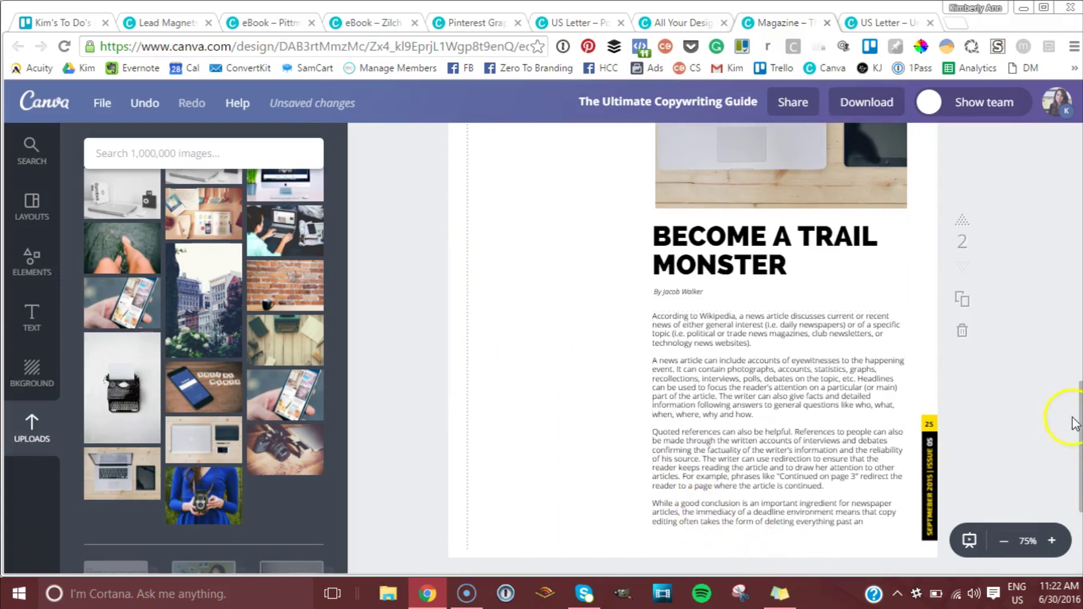
{"action": "left_click_drag", "start_coordinate": [1013, 444], "coordinate": [622, 248]}
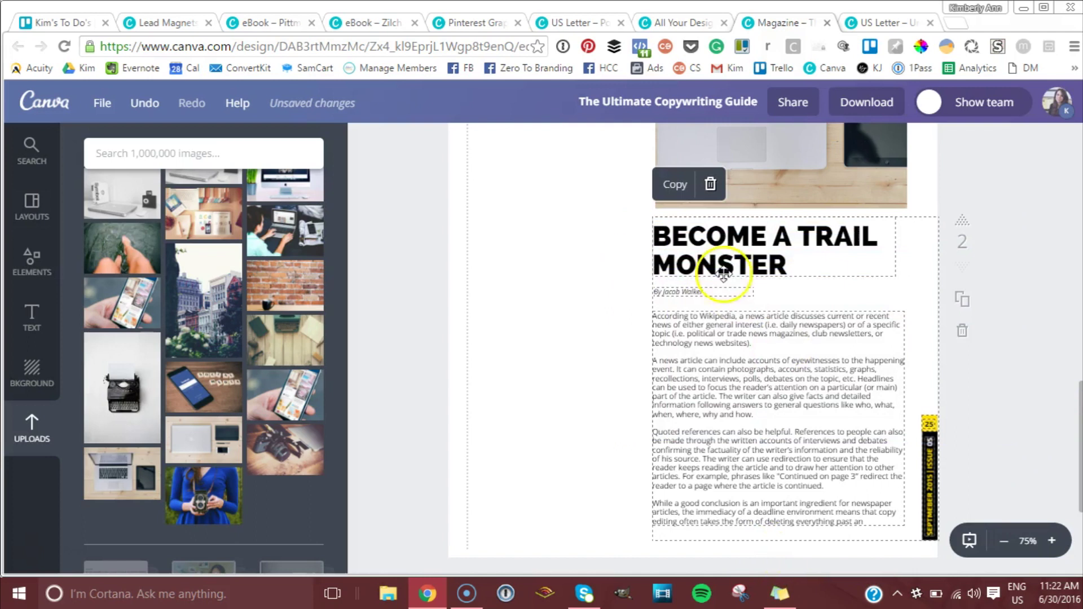
{"action": "left_click_drag", "start_coordinate": [760, 278], "coordinate": [587, 277]}
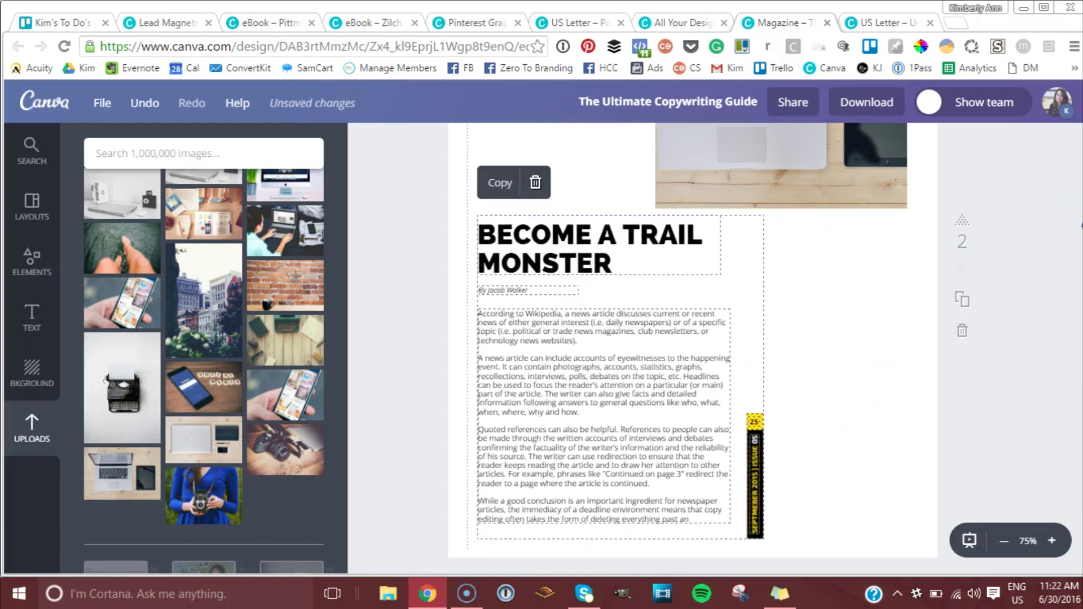
Move the 8 STEPS heading up, then enlarge the laptop photo across the page and recrop it lower.
{"action": "scroll", "coordinate": [1054, 230], "scroll_direction": "up", "scroll_amount": 4}
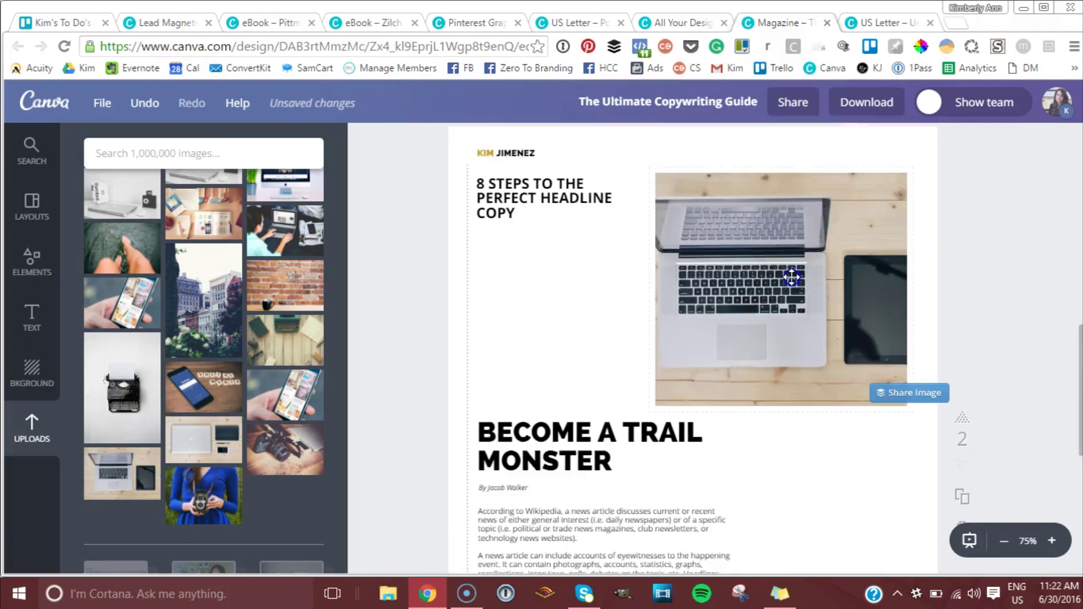
{"action": "left_click", "coordinate": [897, 389]}
{"action": "left_click_drag", "start_coordinate": [517, 210], "coordinate": [820, 167]}
{"action": "left_click", "coordinate": [700, 291]}
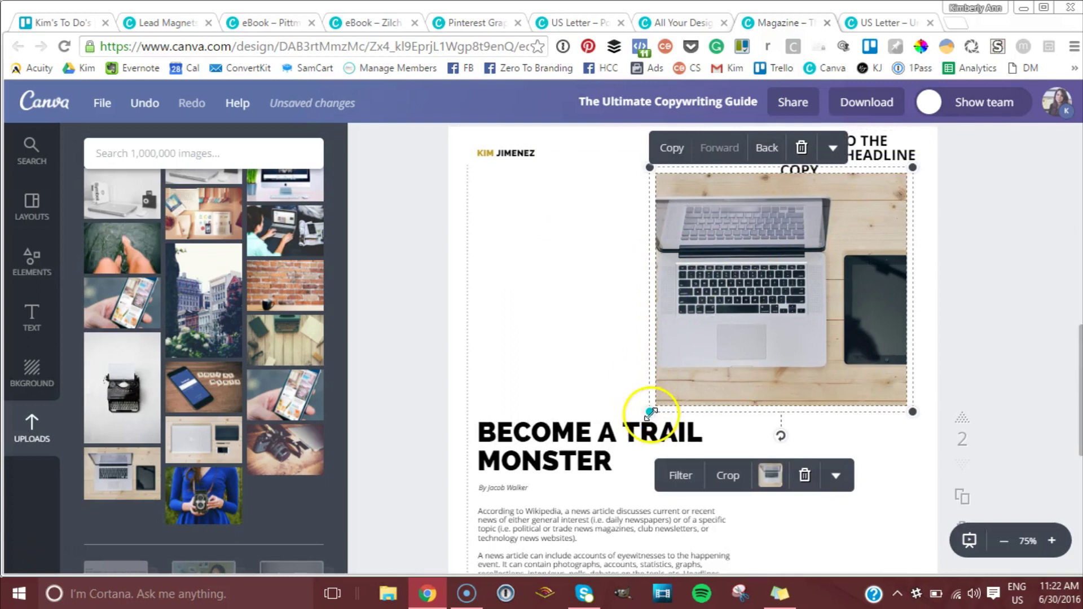
{"action": "left_click_drag", "start_coordinate": [649, 411], "coordinate": [485, 403]}
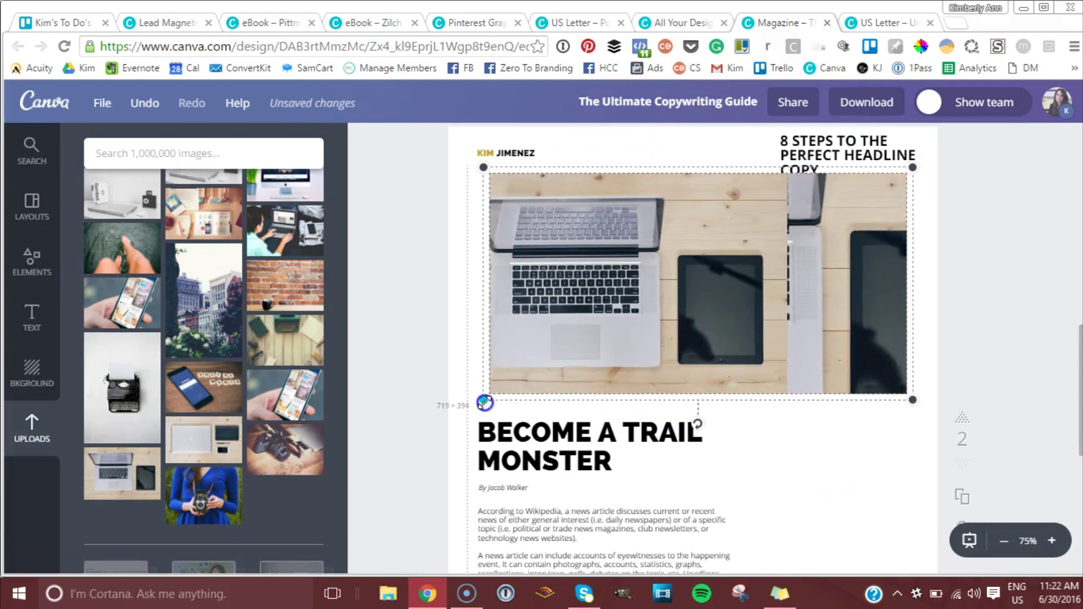
{"action": "left_click", "coordinate": [994, 275]}
{"action": "double_click", "coordinate": [818, 306]}
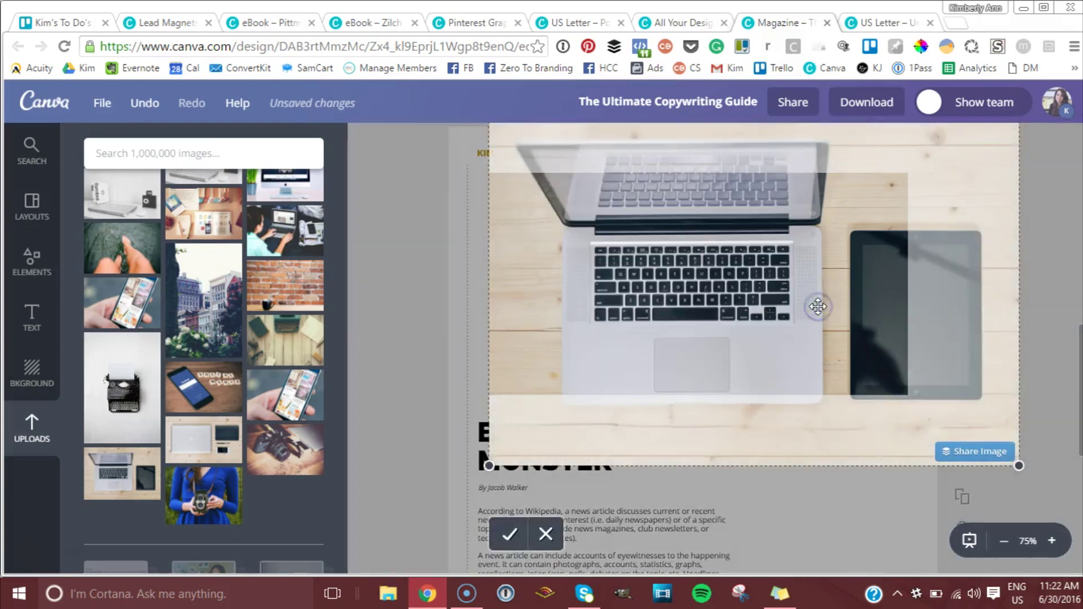
{"action": "left_click_drag", "start_coordinate": [755, 299], "coordinate": [754, 330]}
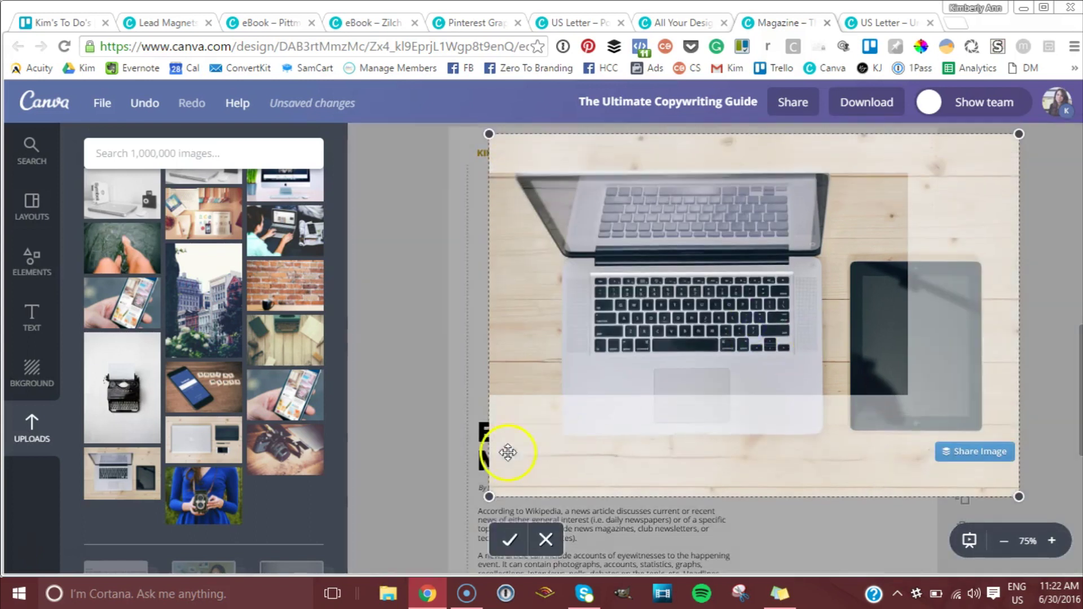
{"action": "left_click", "coordinate": [510, 542]}
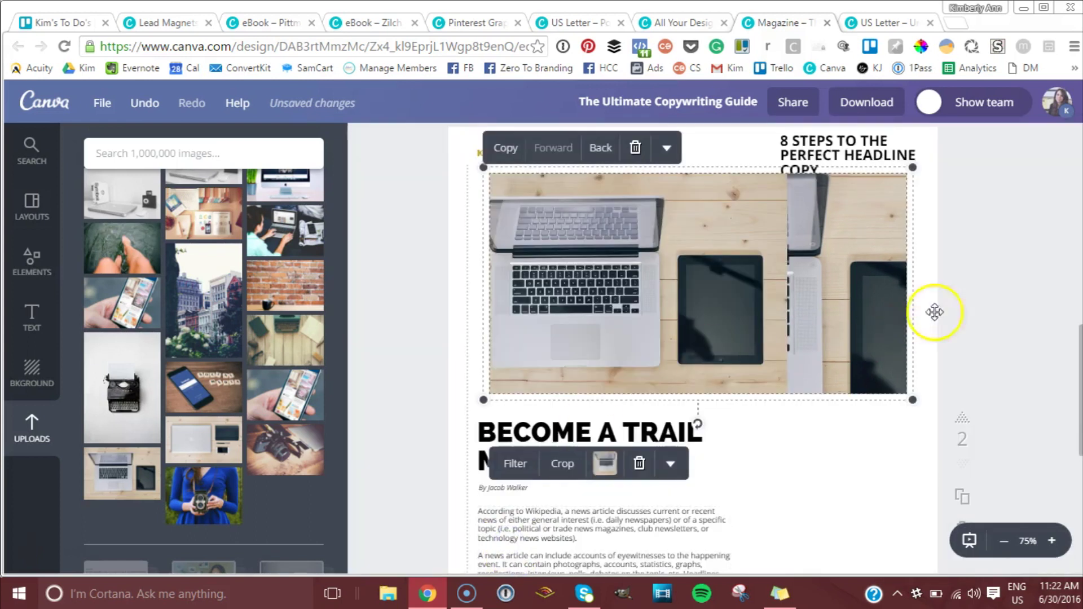
{"action": "left_click", "coordinate": [996, 274]}
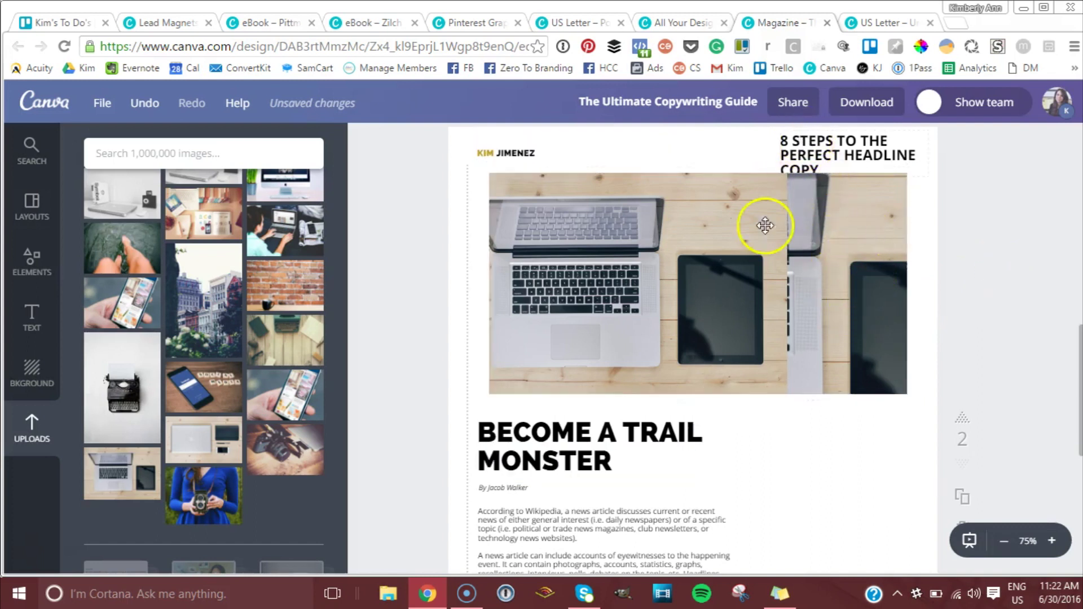
Widen the 8 STEPS TO THE PERFECT HEADLINE COPY heading onto one line at the page top.
{"action": "left_click_drag", "start_coordinate": [797, 141], "coordinate": [621, 162]}
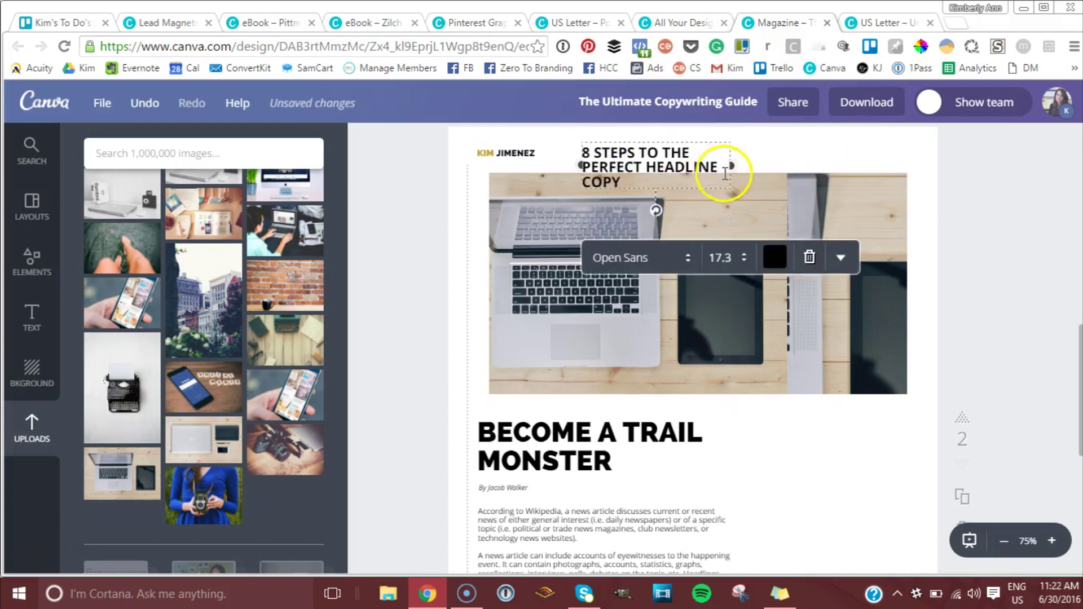
{"action": "left_click_drag", "start_coordinate": [732, 169], "coordinate": [885, 164]}
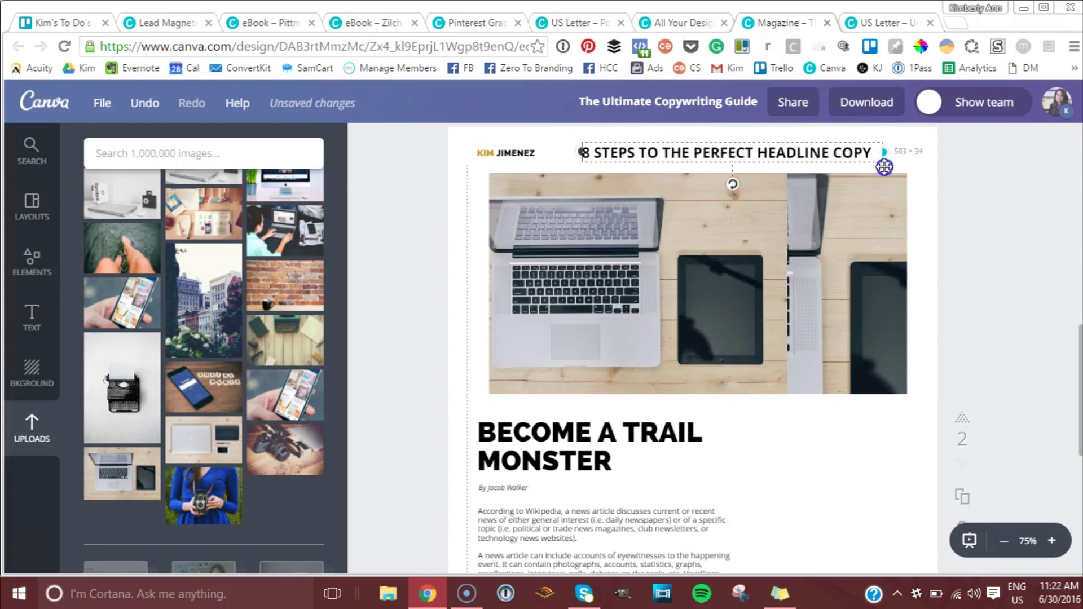
{"action": "left_click", "coordinate": [1054, 216]}
{"action": "left_click_drag", "start_coordinate": [780, 156], "coordinate": [743, 160]}
{"action": "scroll", "coordinate": [812, 345], "scroll_direction": "down", "scroll_amount": 4}
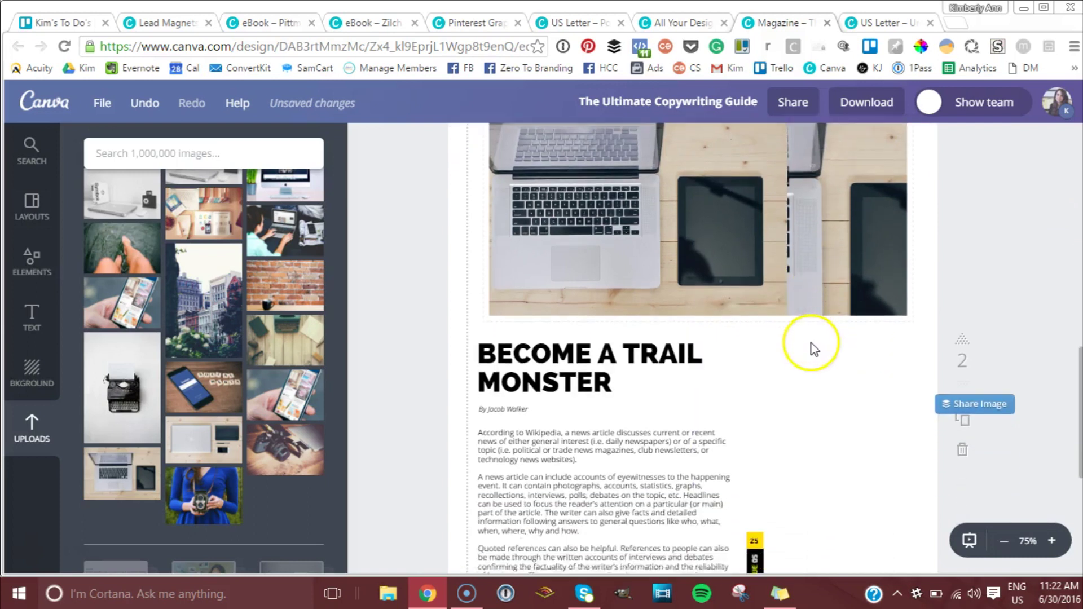
Change the headline to BECOME A COPYWRITING MASTER, widen it, and put the author's name in the byline.
{"action": "triple_click", "coordinate": [593, 263]}
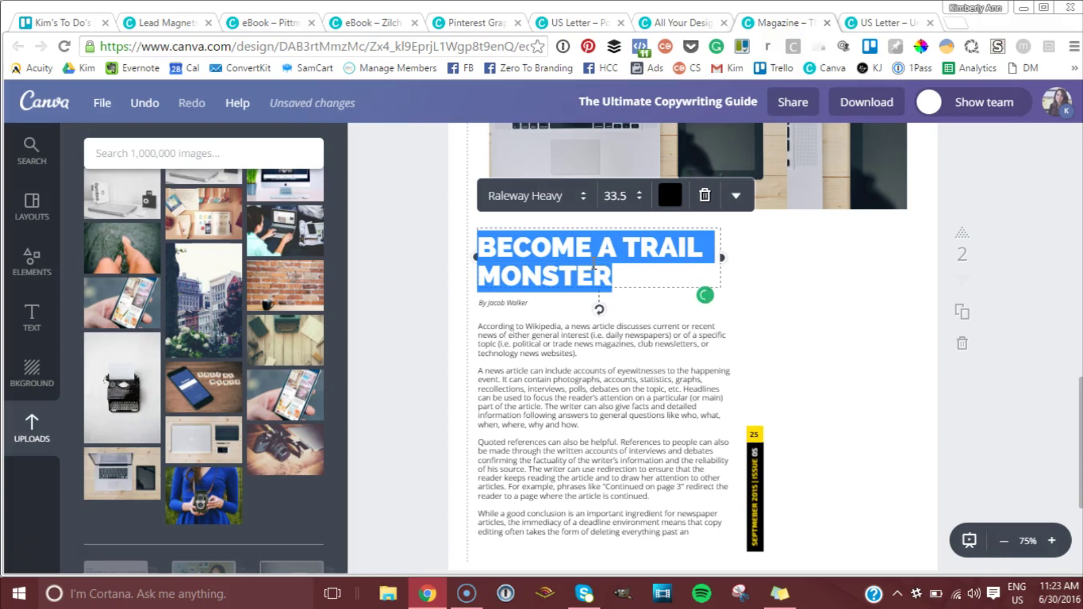
{"action": "type", "text": "E"}
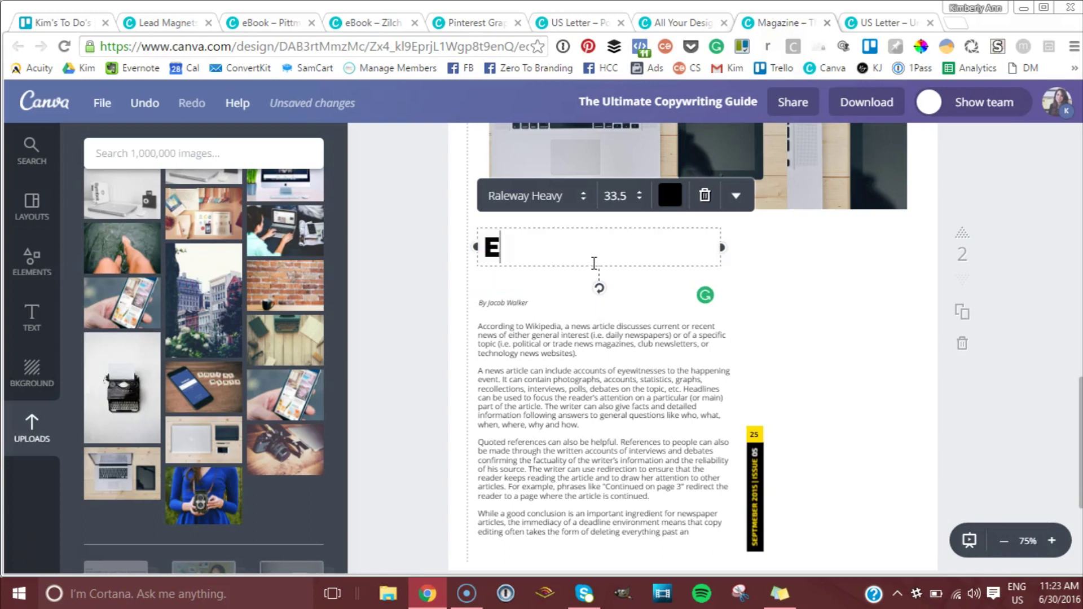
{"action": "type", "text": "ECOME A COPYWRITING MA"}
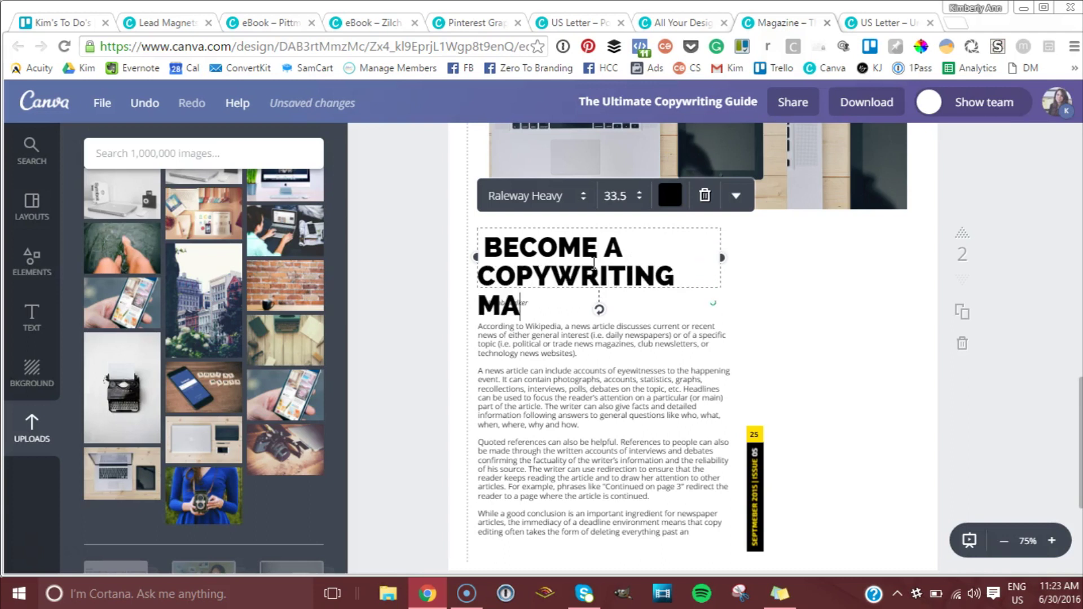
{"action": "type", "text": "STER"}
{"action": "left_click", "coordinate": [725, 271]}
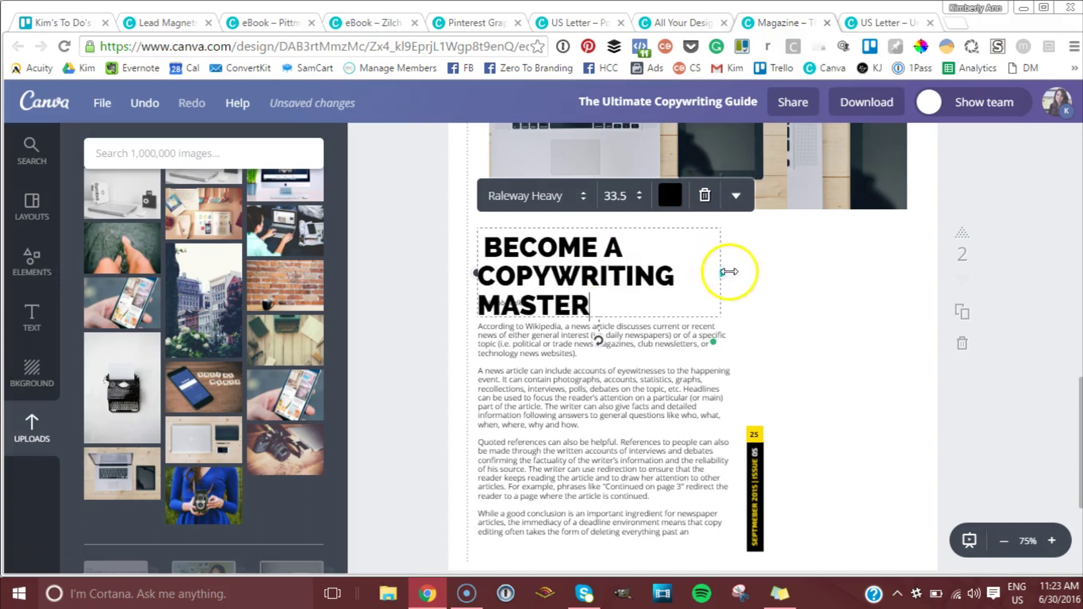
{"action": "left_click_drag", "start_coordinate": [729, 271], "coordinate": [808, 272]}
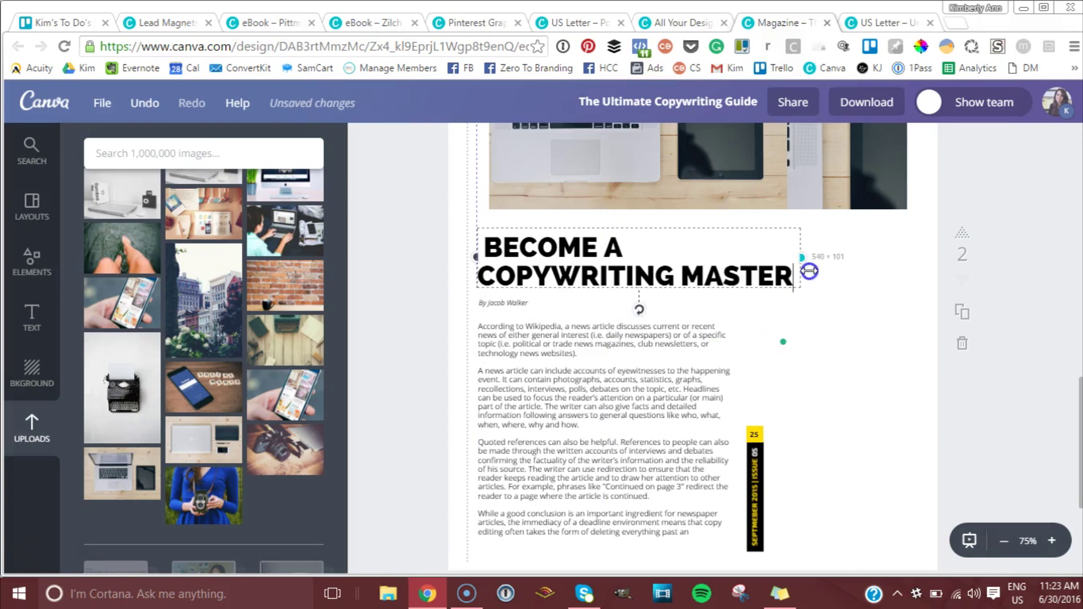
{"action": "left_click", "coordinate": [1033, 223]}
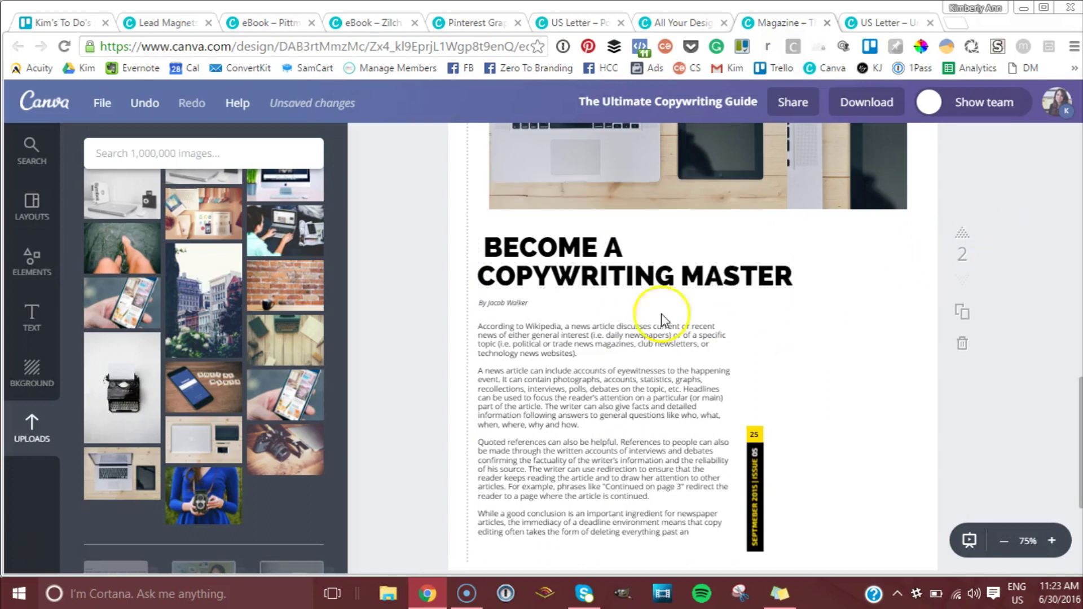
{"action": "left_click", "coordinate": [515, 303]}
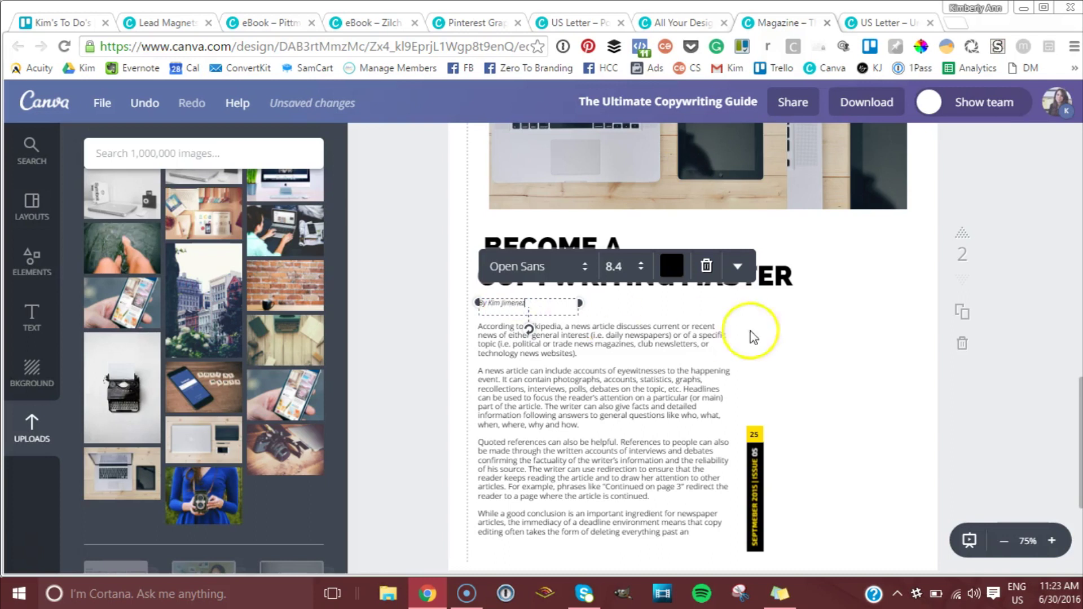
{"action": "left_click", "coordinate": [789, 327]}
Move the yellow Issue 05 banner to the right margin.
{"action": "scroll", "coordinate": [765, 523], "scroll_direction": "down", "scroll_amount": 1}
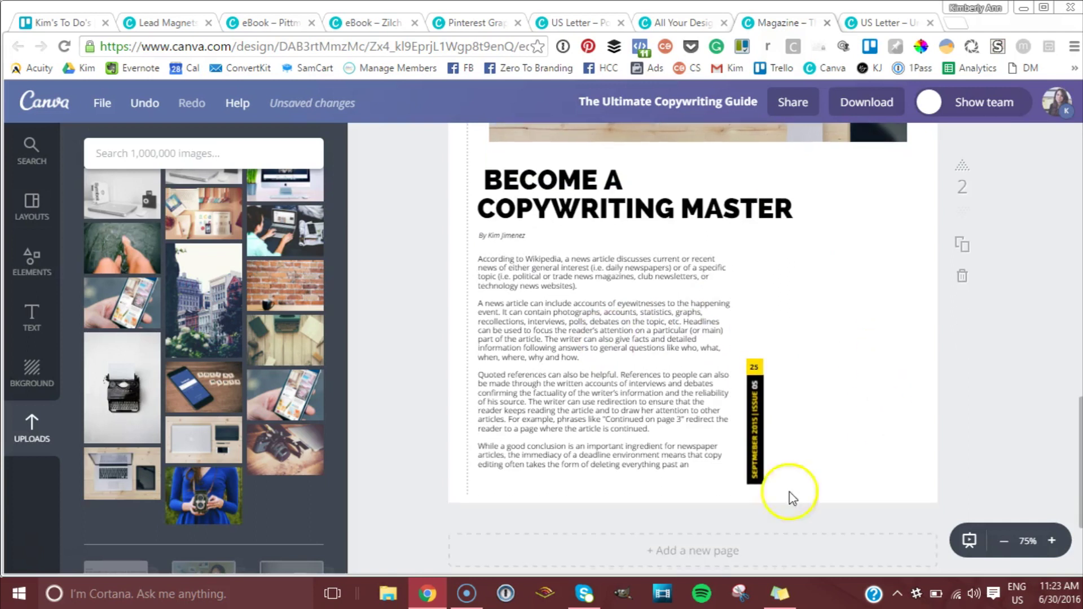
{"action": "left_click", "coordinate": [758, 356]}
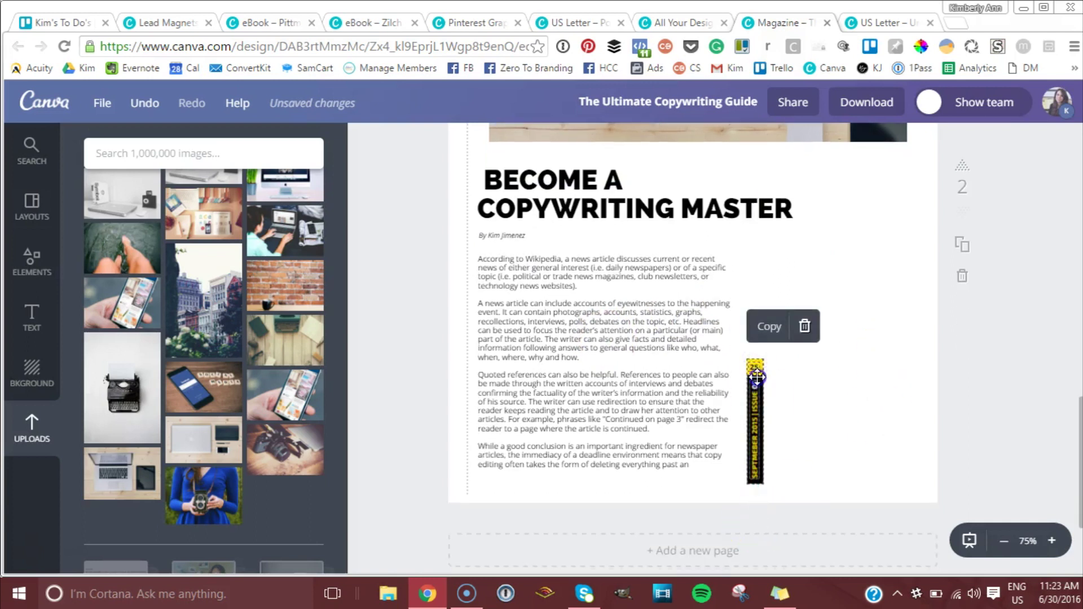
{"action": "left_click_drag", "start_coordinate": [760, 376], "coordinate": [926, 380]}
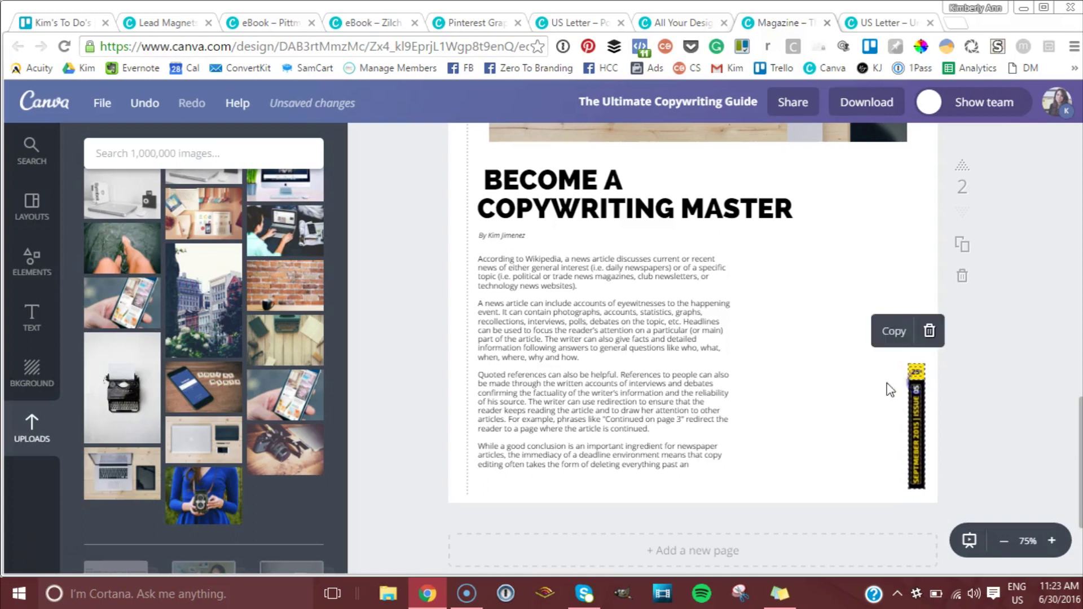
Widen the article body text box to span nearly the full page width.
{"action": "left_click", "coordinate": [682, 383]}
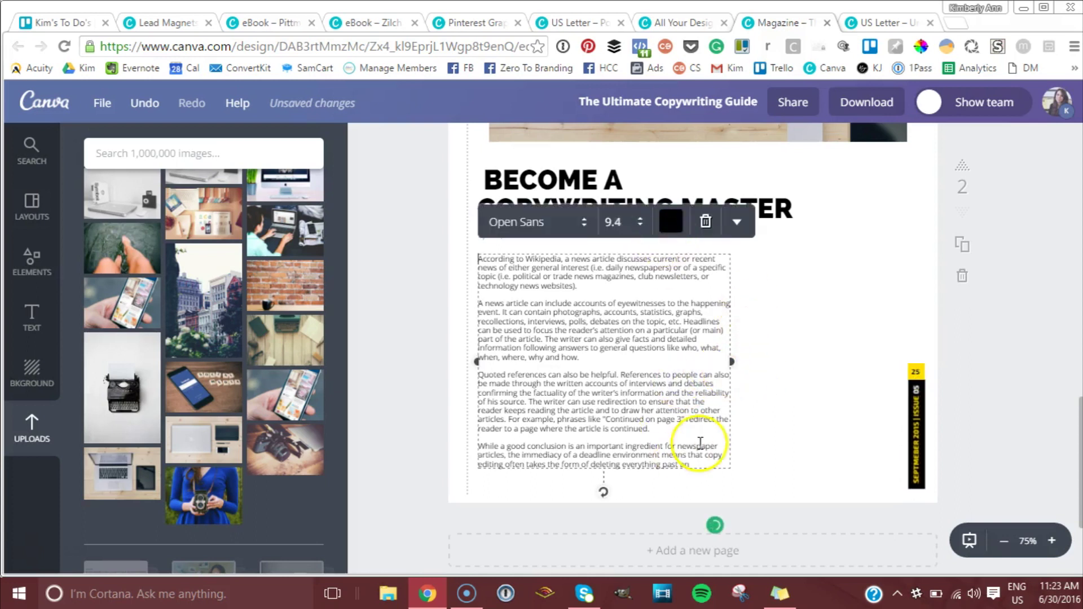
{"action": "left_click_drag", "start_coordinate": [732, 362], "coordinate": [891, 368]}
{"action": "left_click", "coordinate": [1052, 360]}
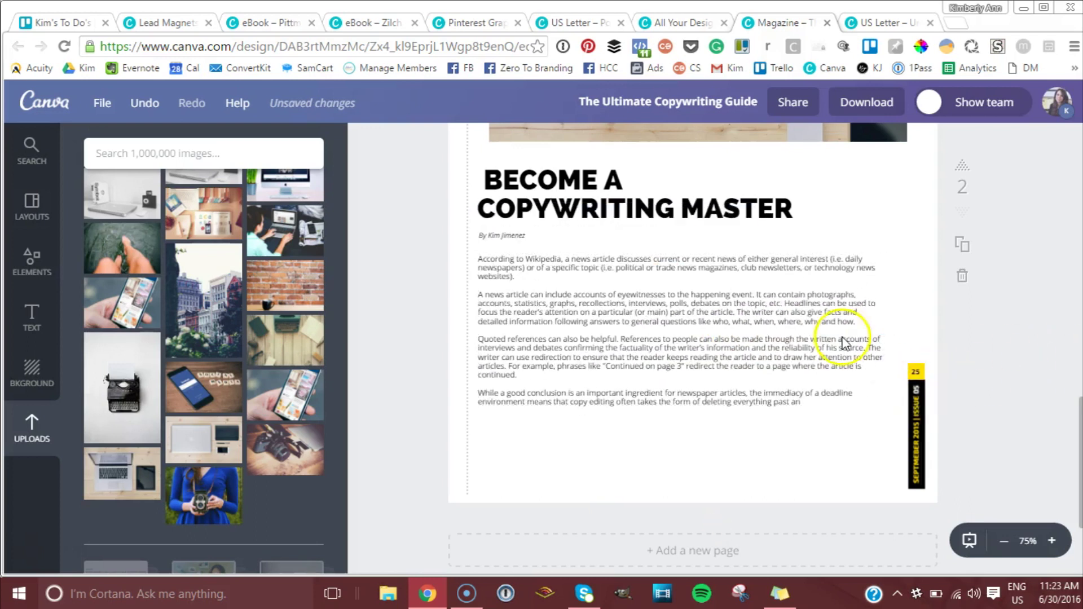
Duplicate the BECOME A COPYWRITING MASTER article page as page 3.
{"action": "scroll", "coordinate": [733, 307], "scroll_direction": "up", "scroll_amount": 1}
{"action": "scroll", "coordinate": [733, 308], "scroll_direction": "up", "scroll_amount": 3}
{"action": "scroll", "coordinate": [733, 307], "scroll_direction": "down", "scroll_amount": 2}
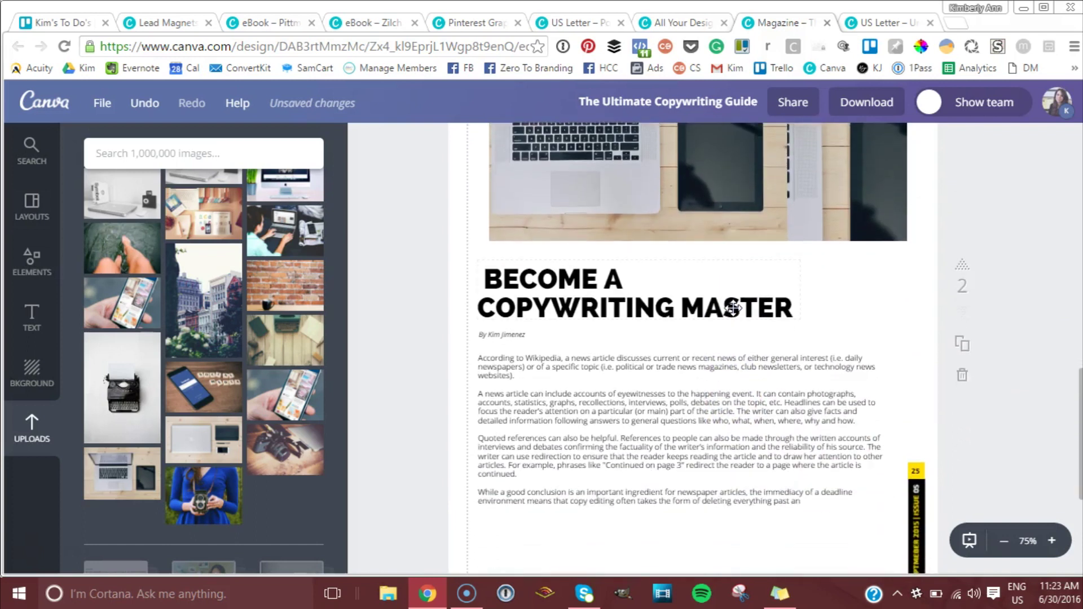
{"action": "scroll", "coordinate": [734, 308], "scroll_direction": "up", "scroll_amount": 5}
{"action": "scroll", "coordinate": [733, 308], "scroll_direction": "down", "scroll_amount": 5}
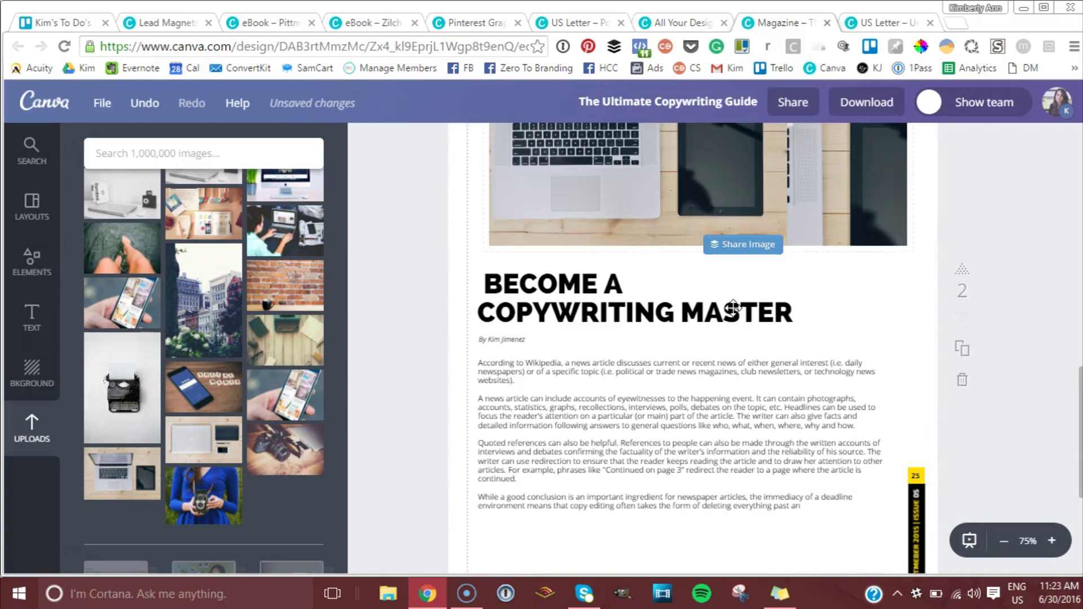
{"action": "scroll", "coordinate": [733, 307], "scroll_direction": "up", "scroll_amount": 5}
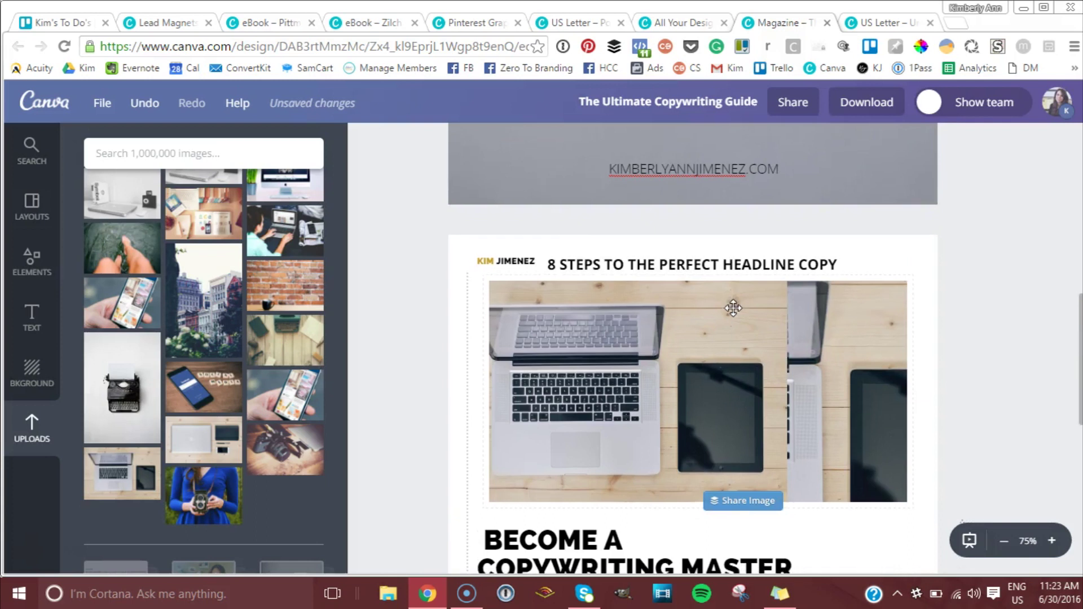
{"action": "scroll", "coordinate": [733, 308], "scroll_direction": "down", "scroll_amount": 5}
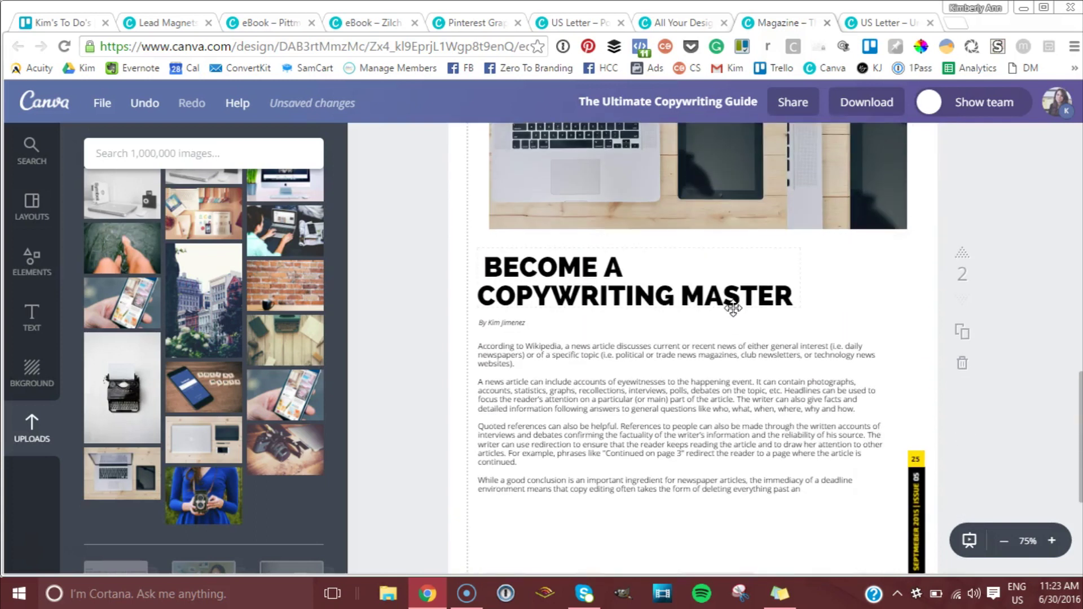
{"action": "left_click", "coordinate": [936, 339]}
{"action": "left_click", "coordinate": [961, 332]}
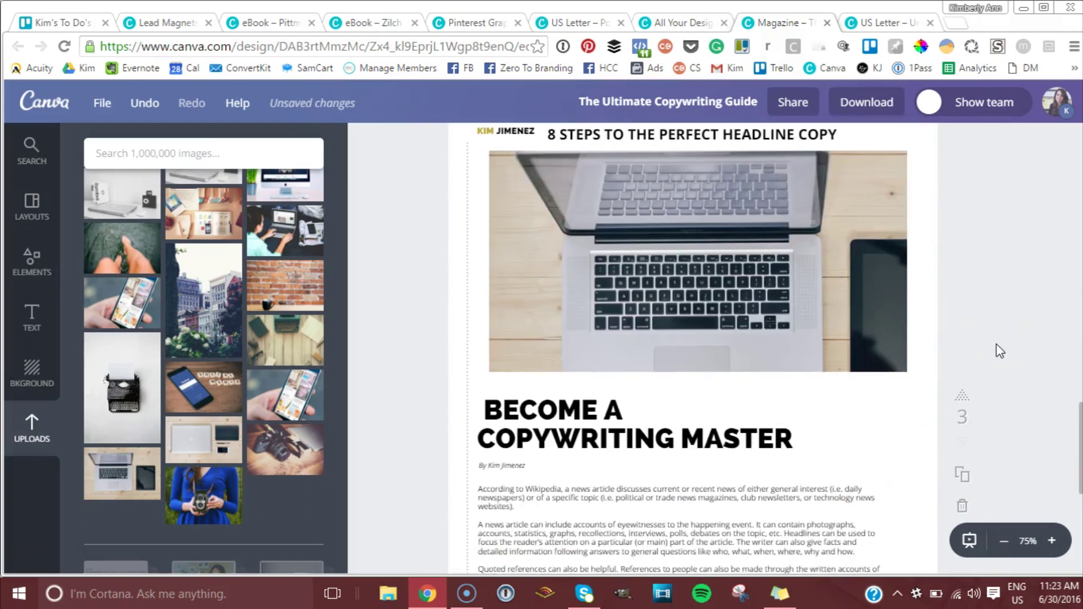
Zoom the canvas out to 50% and scroll back up to the cover.
{"action": "left_click", "coordinate": [536, 443]}
{"action": "scroll", "coordinate": [537, 442], "scroll_direction": "down", "scroll_amount": 5}
{"action": "scroll", "coordinate": [539, 444], "scroll_direction": "up", "scroll_amount": 4}
{"action": "scroll", "coordinate": [541, 444], "scroll_direction": "up", "scroll_amount": 7}
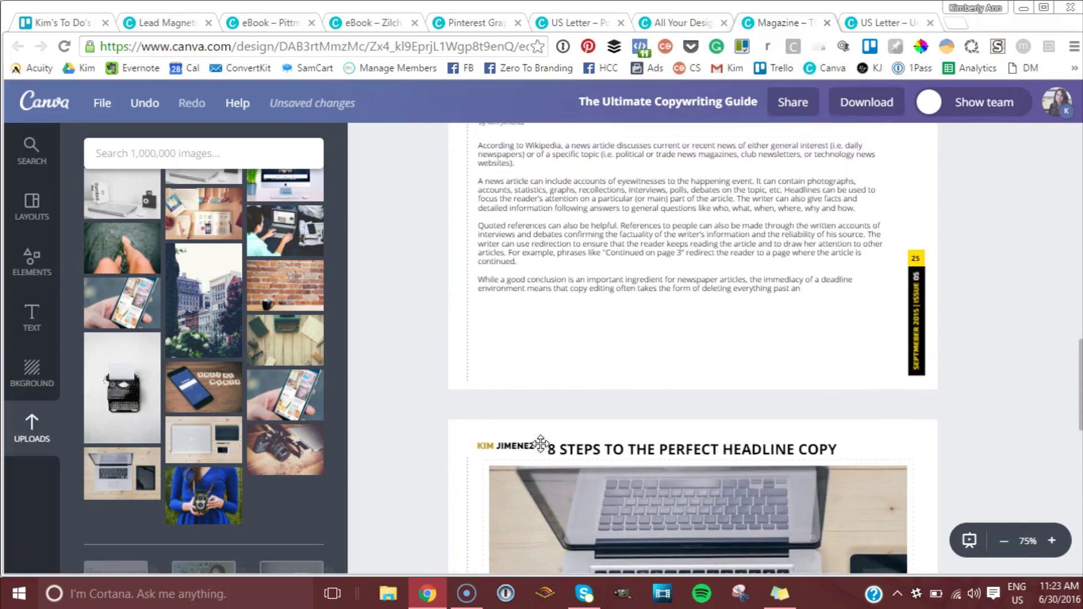
{"action": "scroll", "coordinate": [544, 452], "scroll_direction": "up", "scroll_amount": 3}
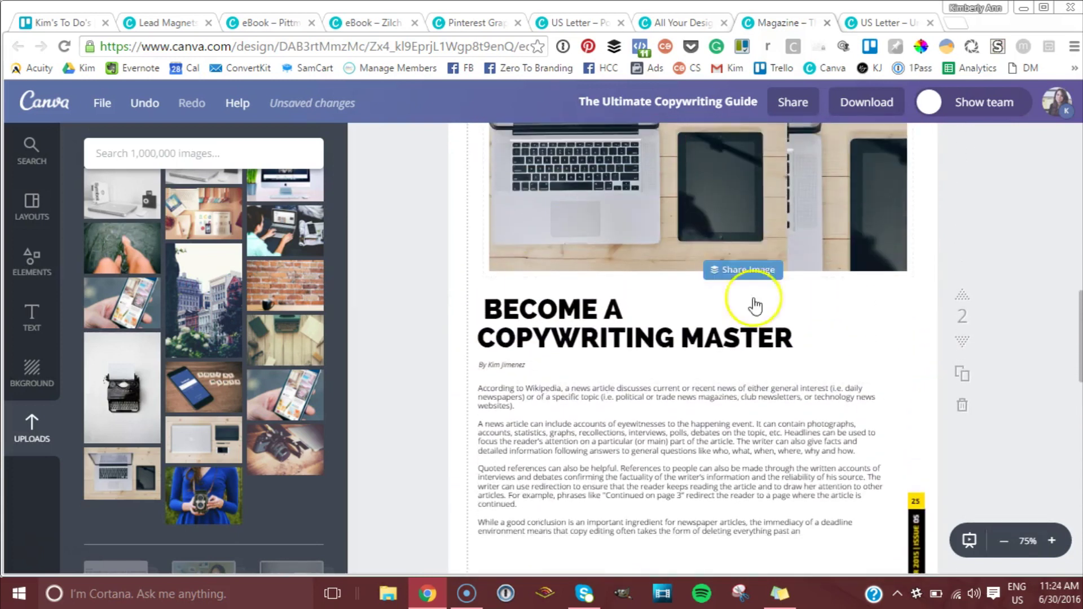
{"action": "left_click", "coordinate": [1005, 540]}
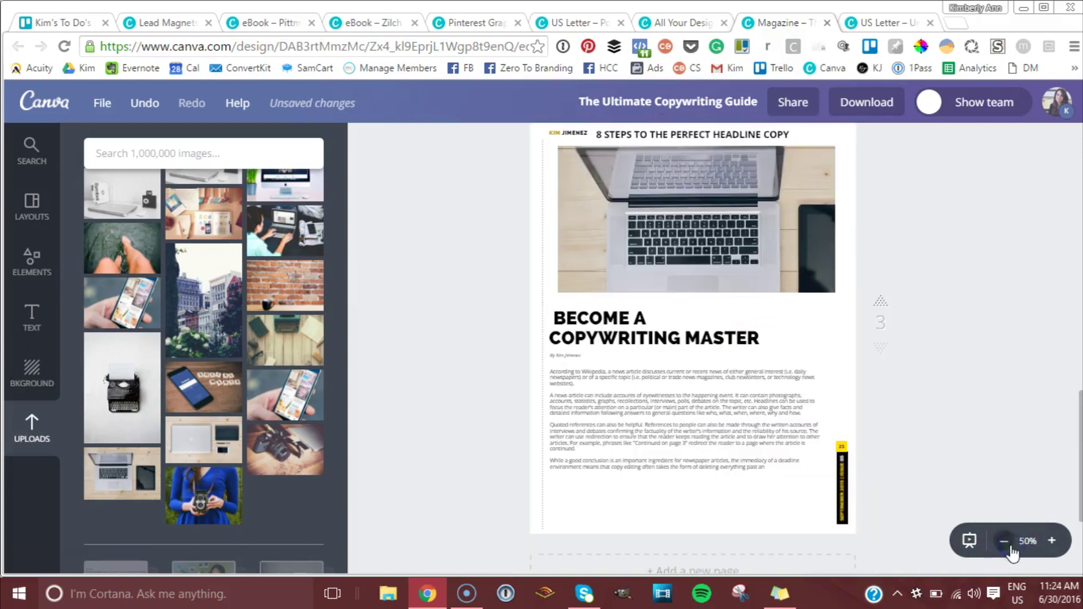
{"action": "scroll", "coordinate": [928, 195], "scroll_direction": "up", "scroll_amount": 1}
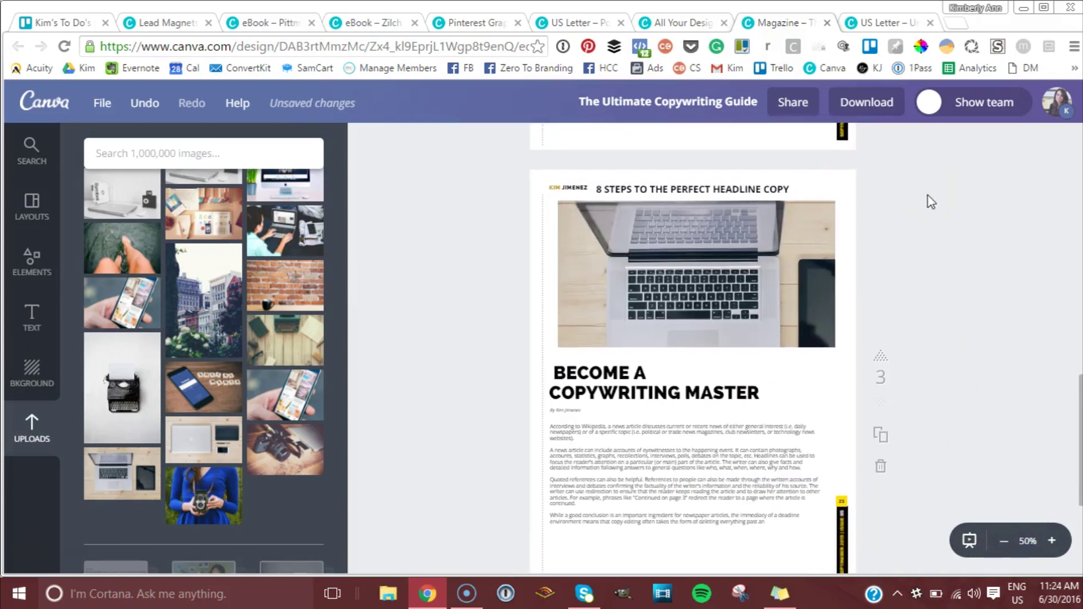
{"action": "scroll", "coordinate": [928, 195], "scroll_direction": "down", "scroll_amount": 4}
{"action": "scroll", "coordinate": [927, 195], "scroll_direction": "up", "scroll_amount": 10}
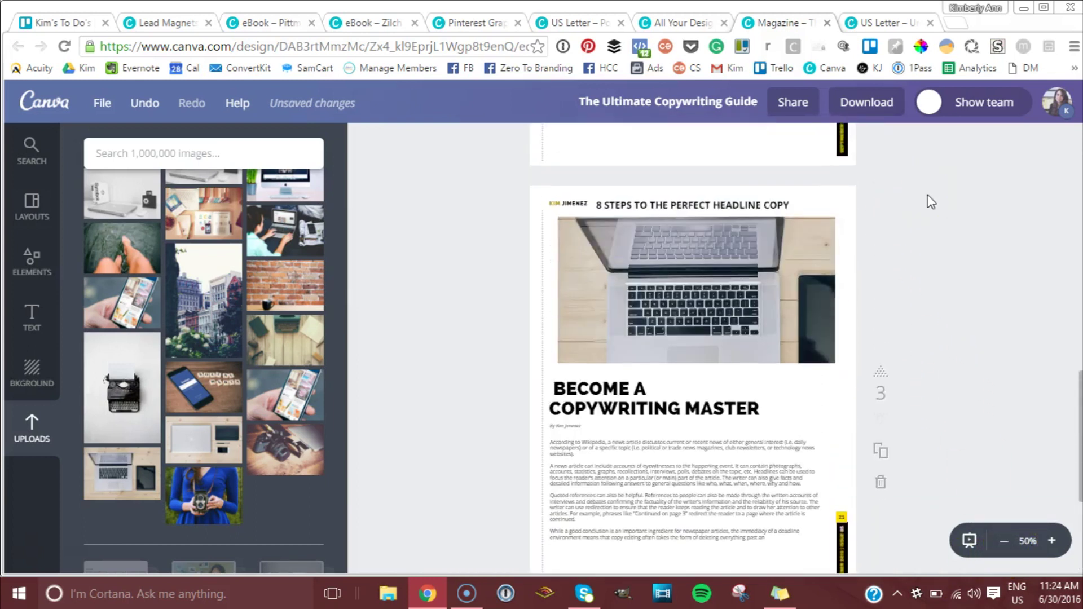
{"action": "scroll", "coordinate": [927, 195], "scroll_direction": "up", "scroll_amount": 1}
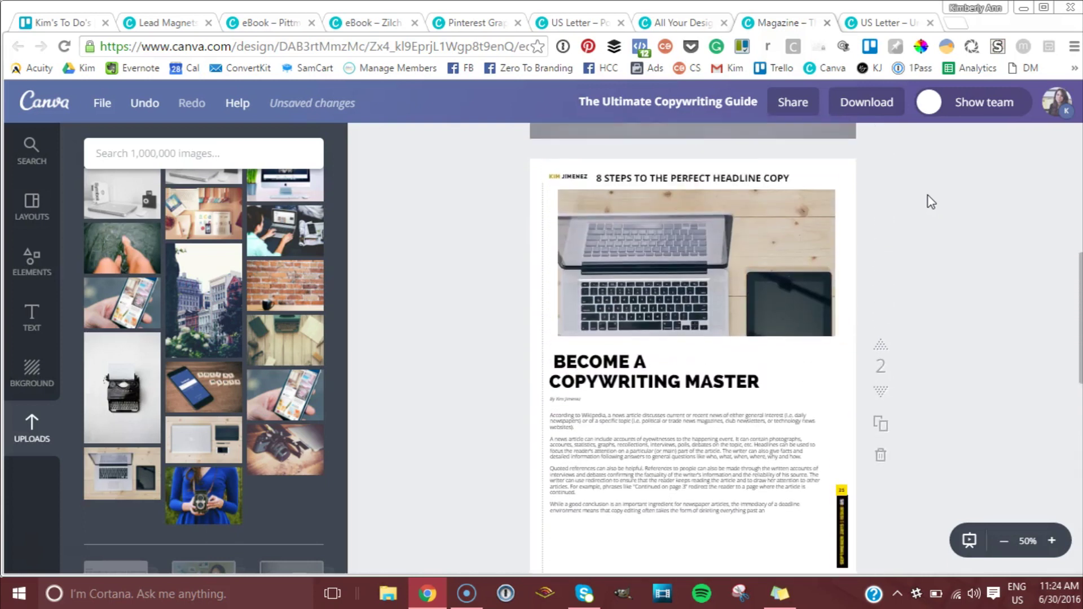
{"action": "scroll", "coordinate": [927, 195], "scroll_direction": "up", "scroll_amount": 10}
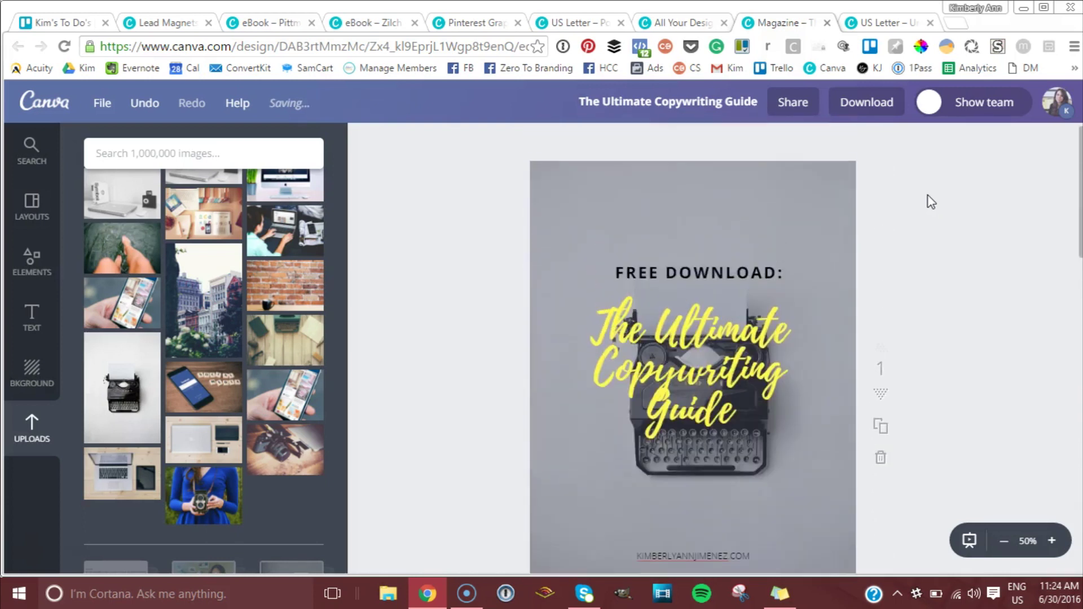
Download the design as PDF Standard and open 'The Ultimate Copywriting Guide.pdf' from Chrome.
{"action": "scroll", "coordinate": [648, 438], "scroll_direction": "down", "scroll_amount": 10}
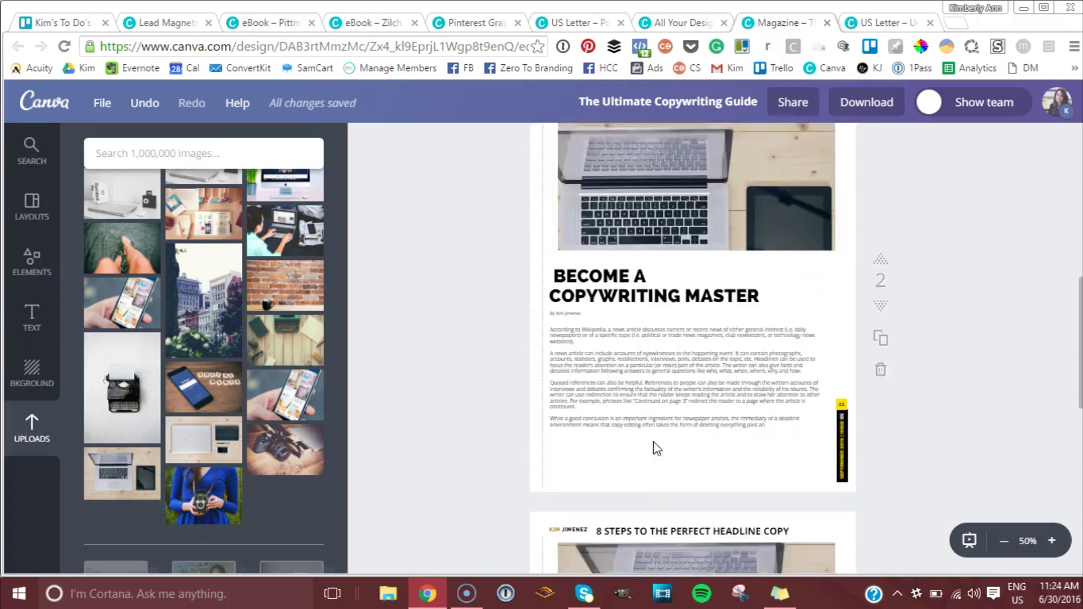
{"action": "scroll", "coordinate": [655, 448], "scroll_direction": "up", "scroll_amount": 10}
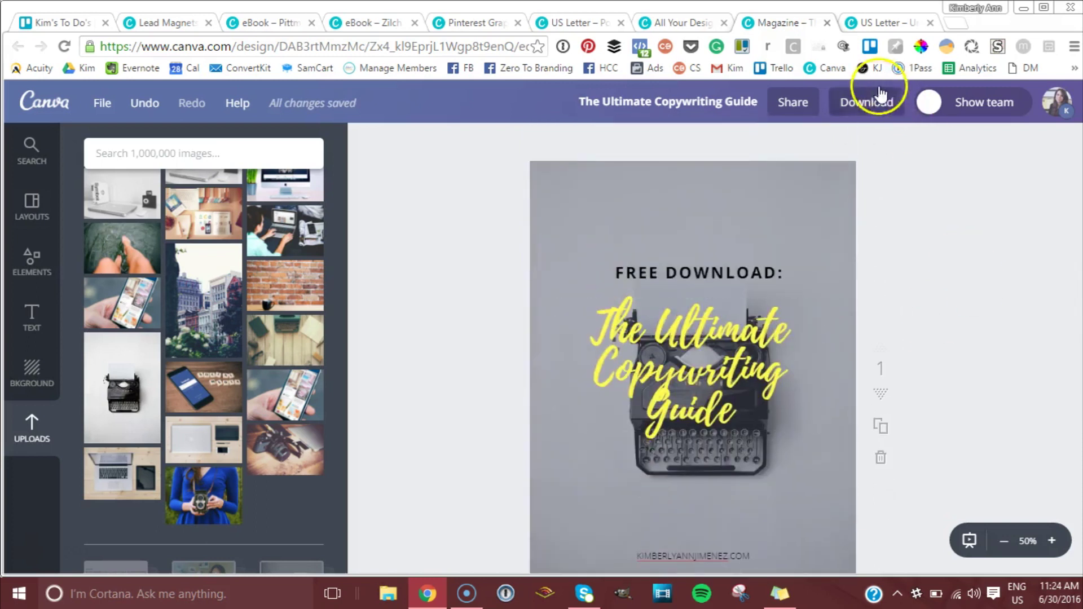
{"action": "left_click", "coordinate": [855, 103]}
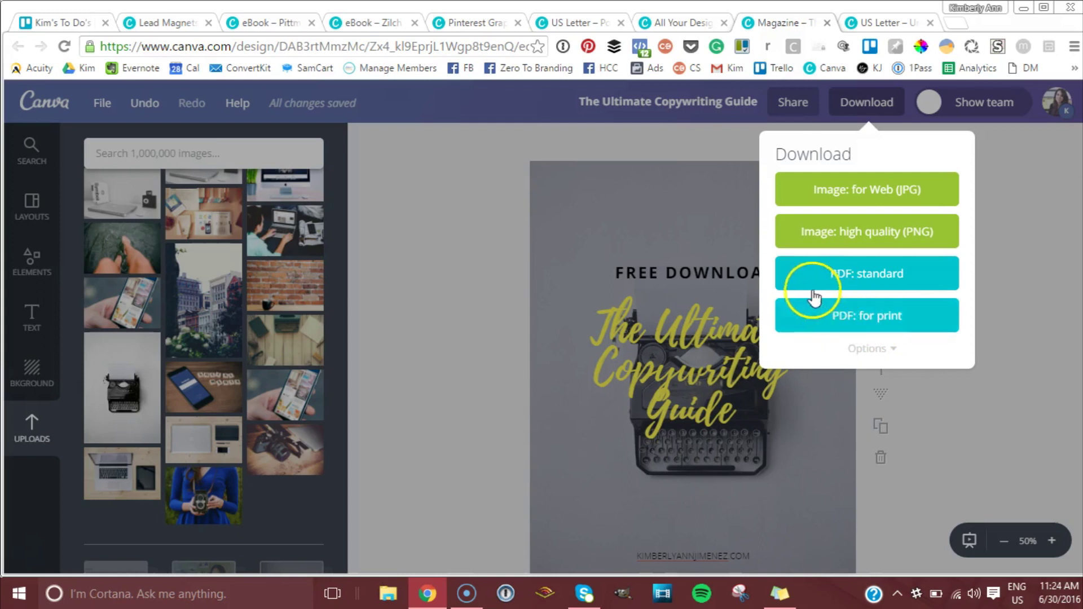
{"action": "left_click", "coordinate": [848, 275]}
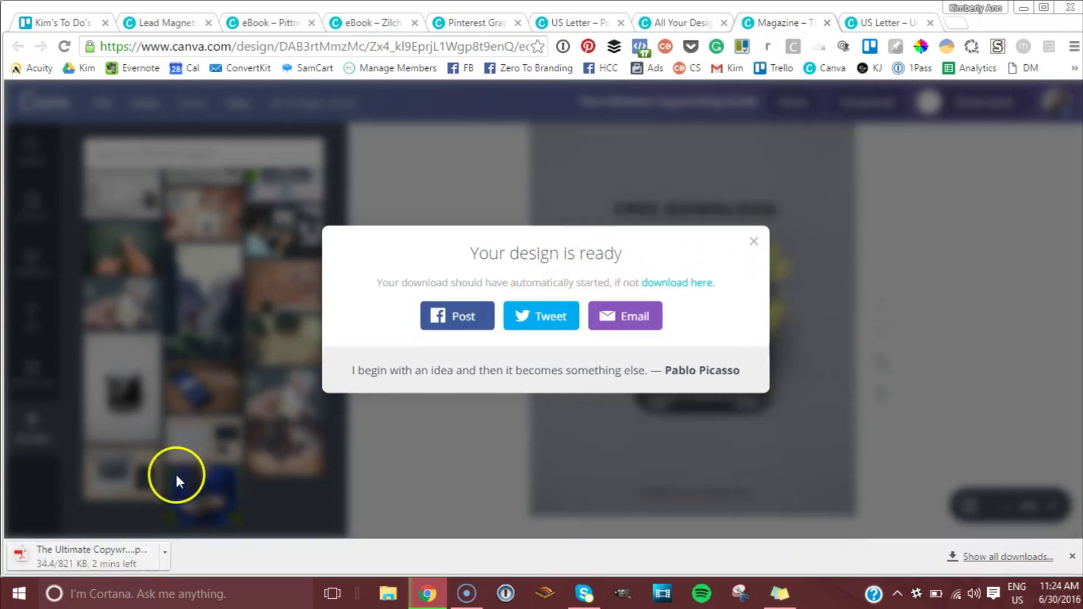
{"action": "left_click", "coordinate": [130, 565]}
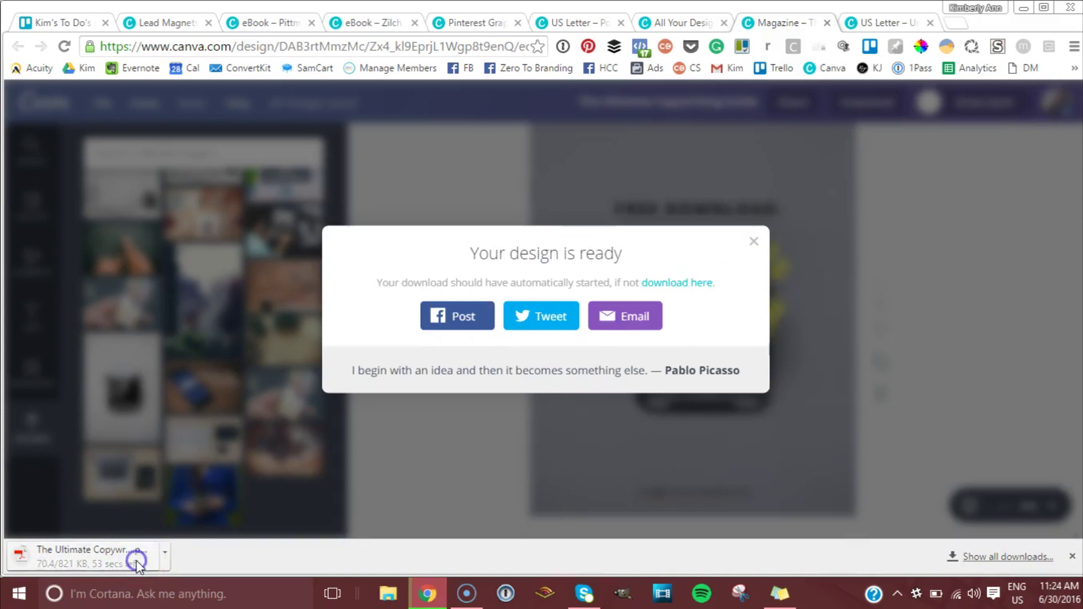
{"action": "left_click", "coordinate": [136, 560]}
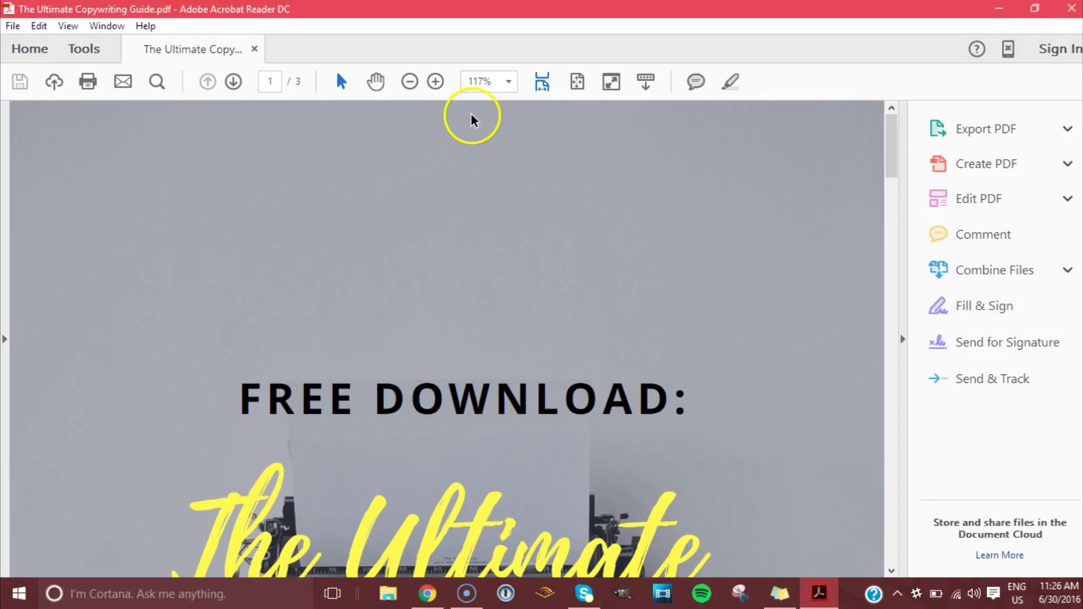
Zoom the PDF out to 49.7% and scroll through the cover and both article pages.
{"action": "left_click", "coordinate": [510, 85]}
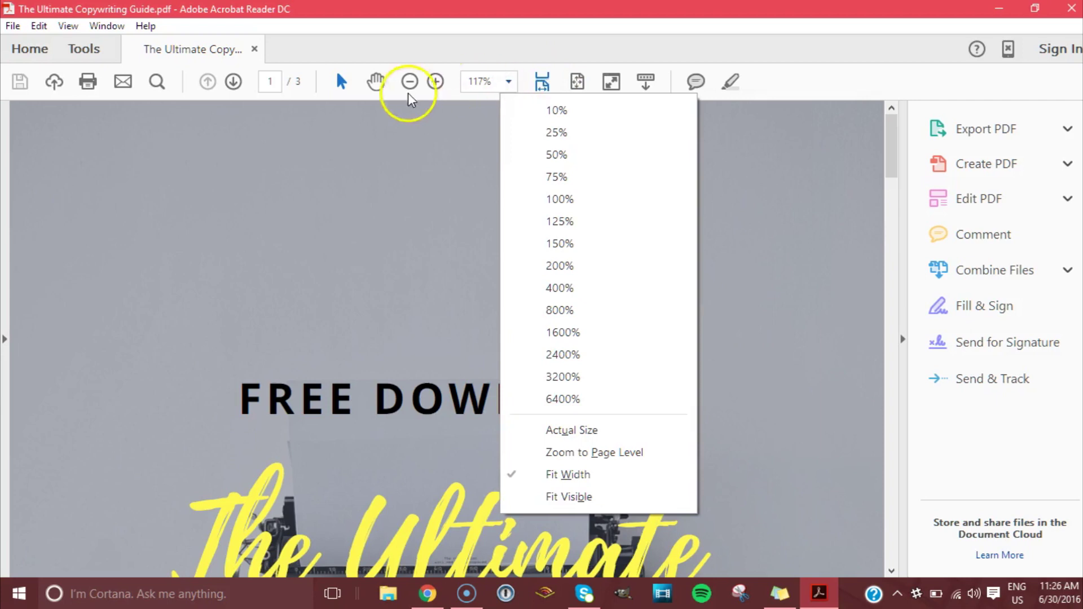
{"action": "left_click", "coordinate": [411, 81]}
{"action": "left_click", "coordinate": [411, 81]}
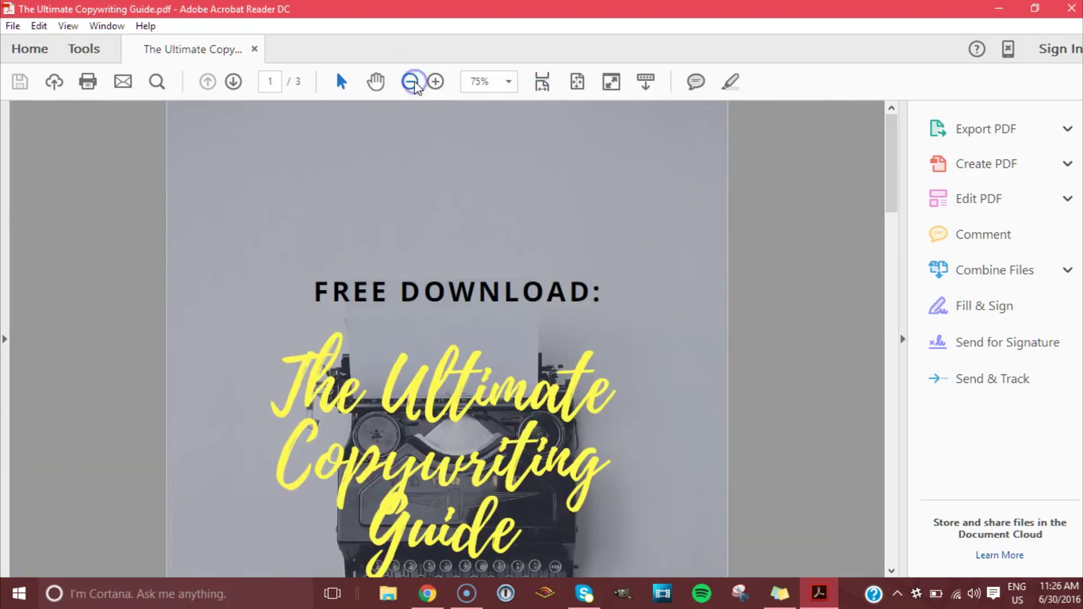
{"action": "left_click", "coordinate": [411, 82]}
{"action": "left_click", "coordinate": [411, 82]}
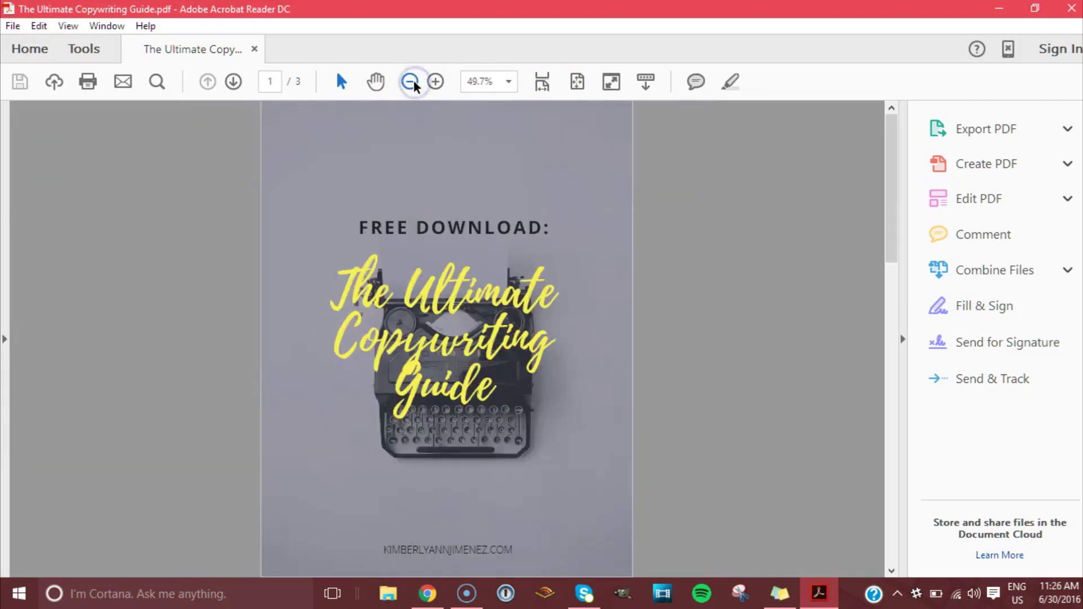
{"action": "left_click", "coordinate": [639, 239]}
{"action": "scroll", "coordinate": [639, 242], "scroll_direction": "down", "scroll_amount": 5}
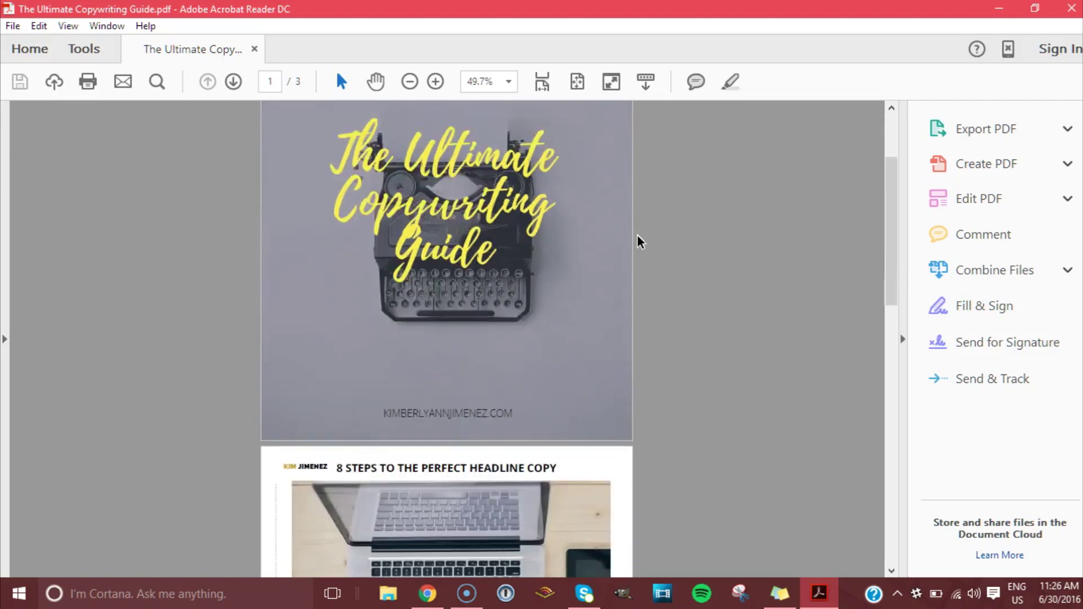
{"action": "scroll", "coordinate": [639, 242], "scroll_direction": "down", "scroll_amount": 3}
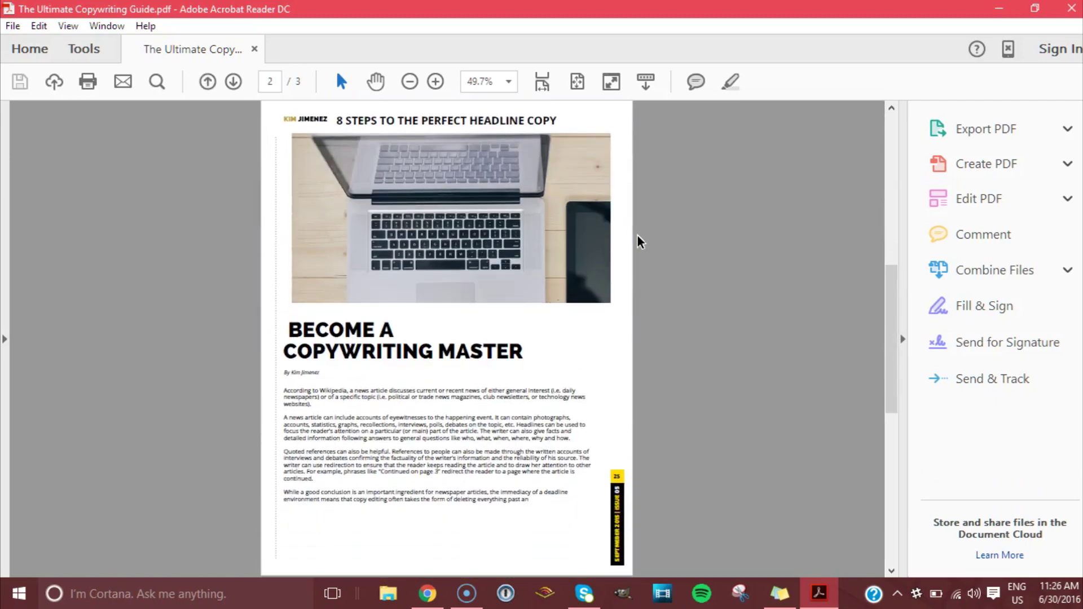
{"action": "scroll", "coordinate": [640, 242], "scroll_direction": "down", "scroll_amount": 5}
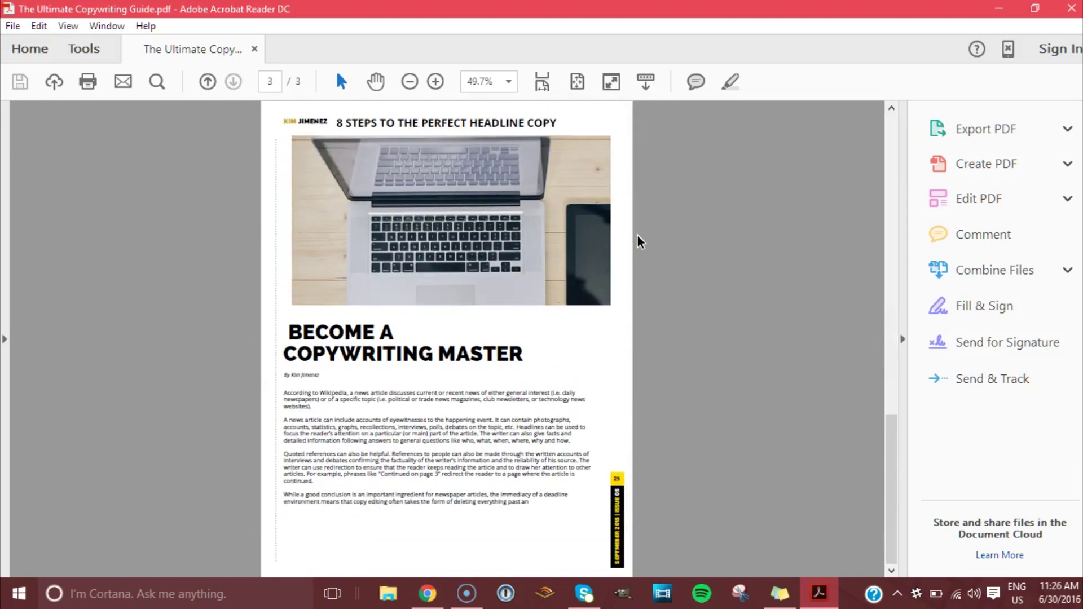
{"action": "scroll", "coordinate": [640, 241], "scroll_direction": "up", "scroll_amount": 10}
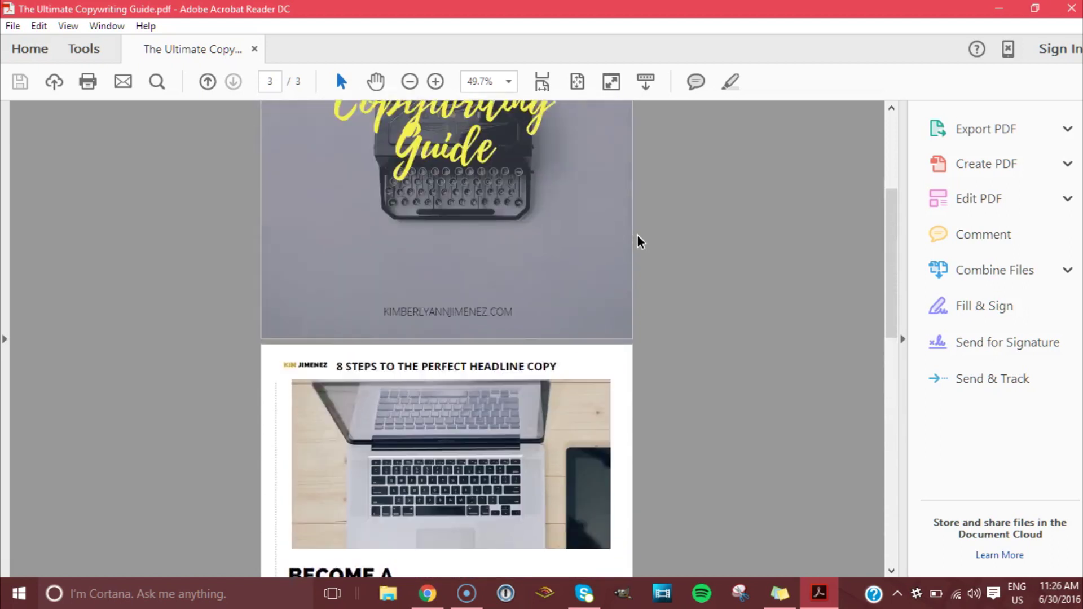